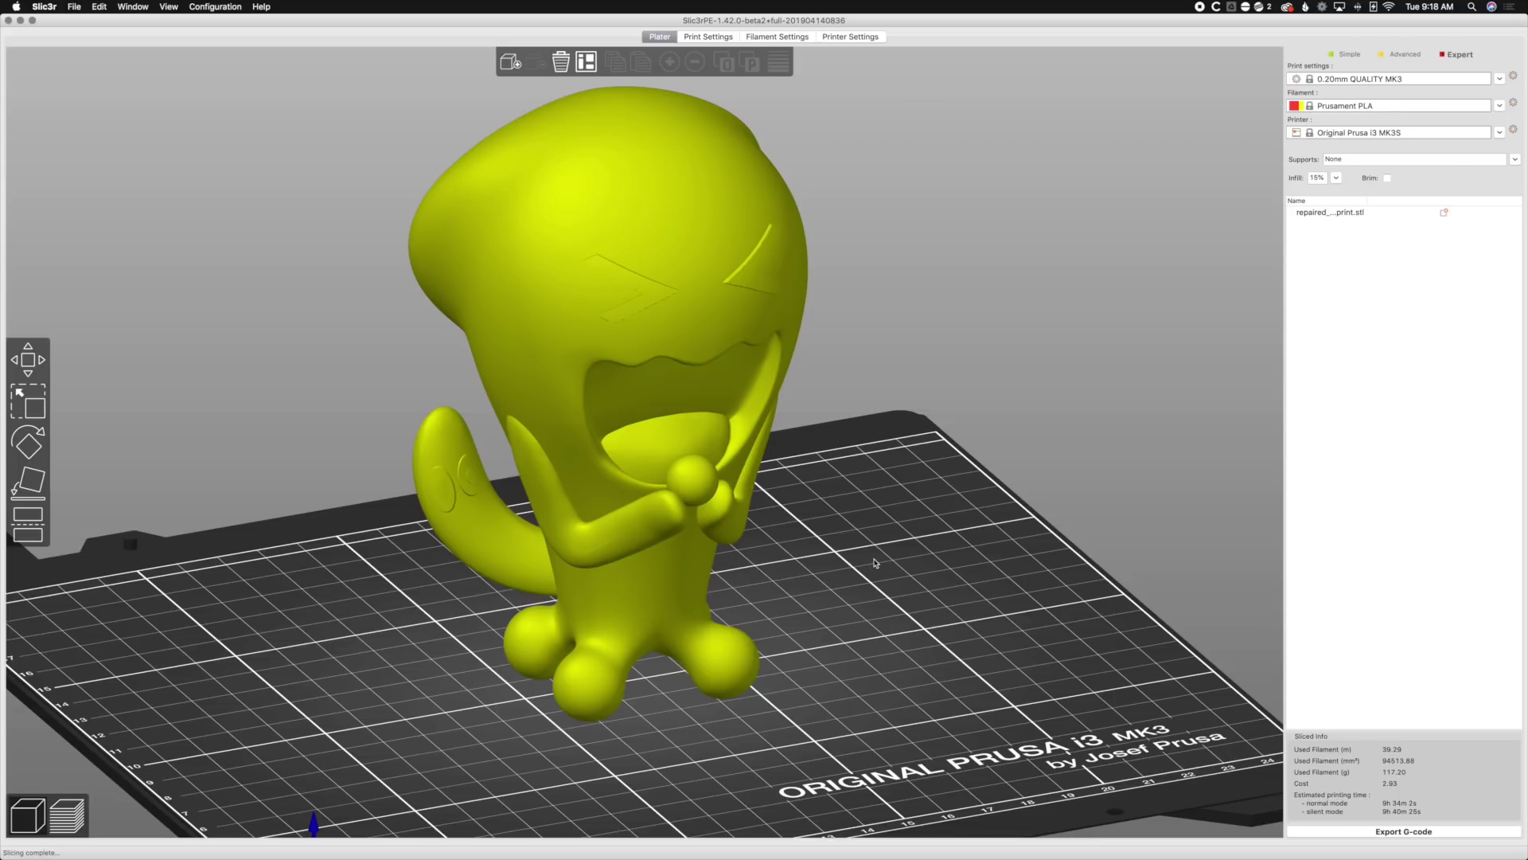
Select the figurine and orbit around it to view its front, underside and three-quarter angle.
left_click_drag(874, 563, 846, 597)
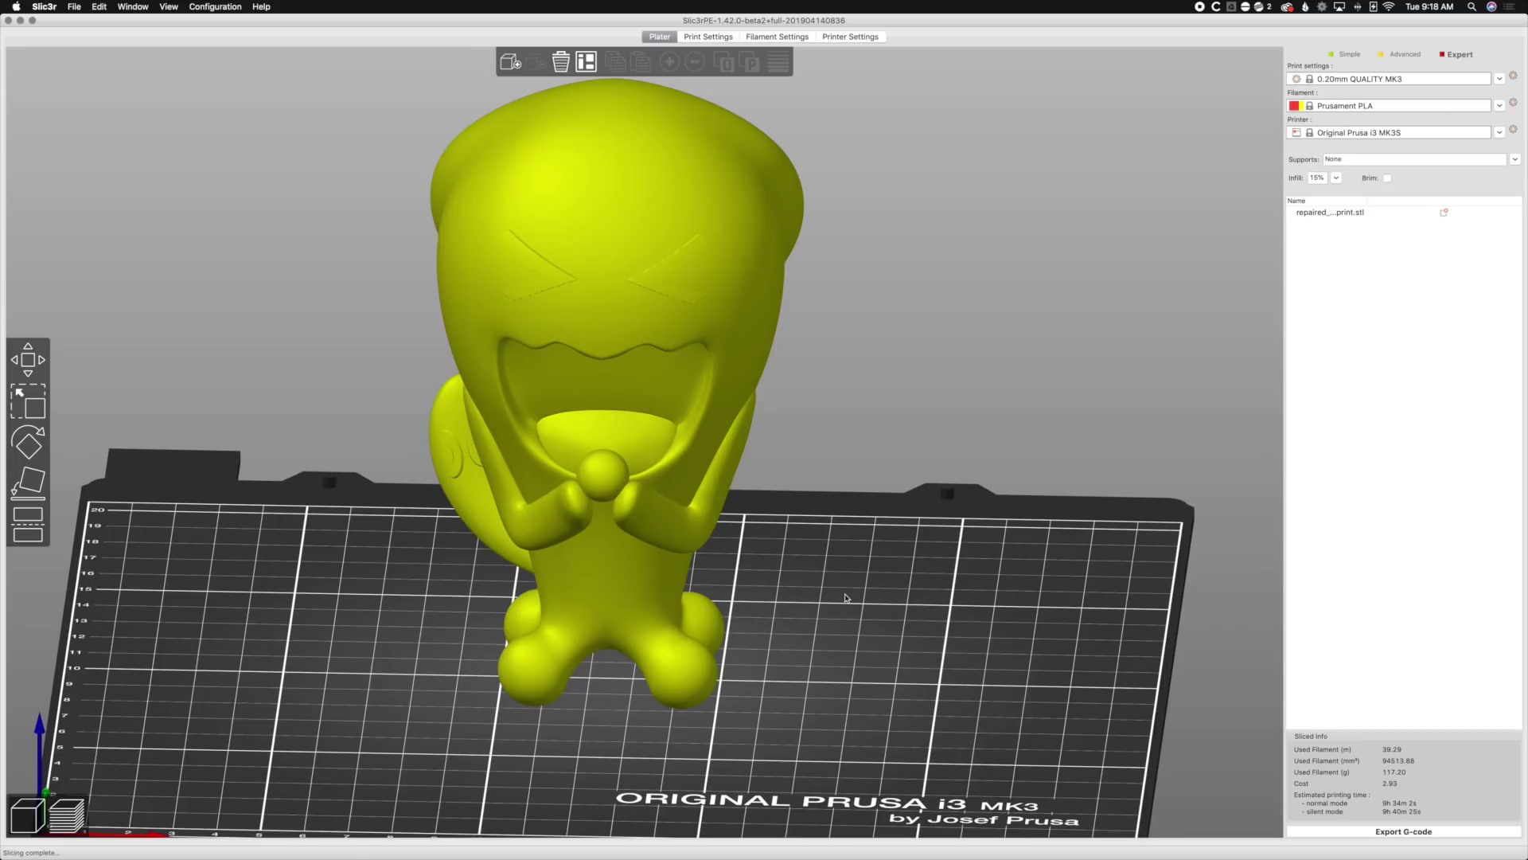
left_click_drag(847, 597, 859, 598)
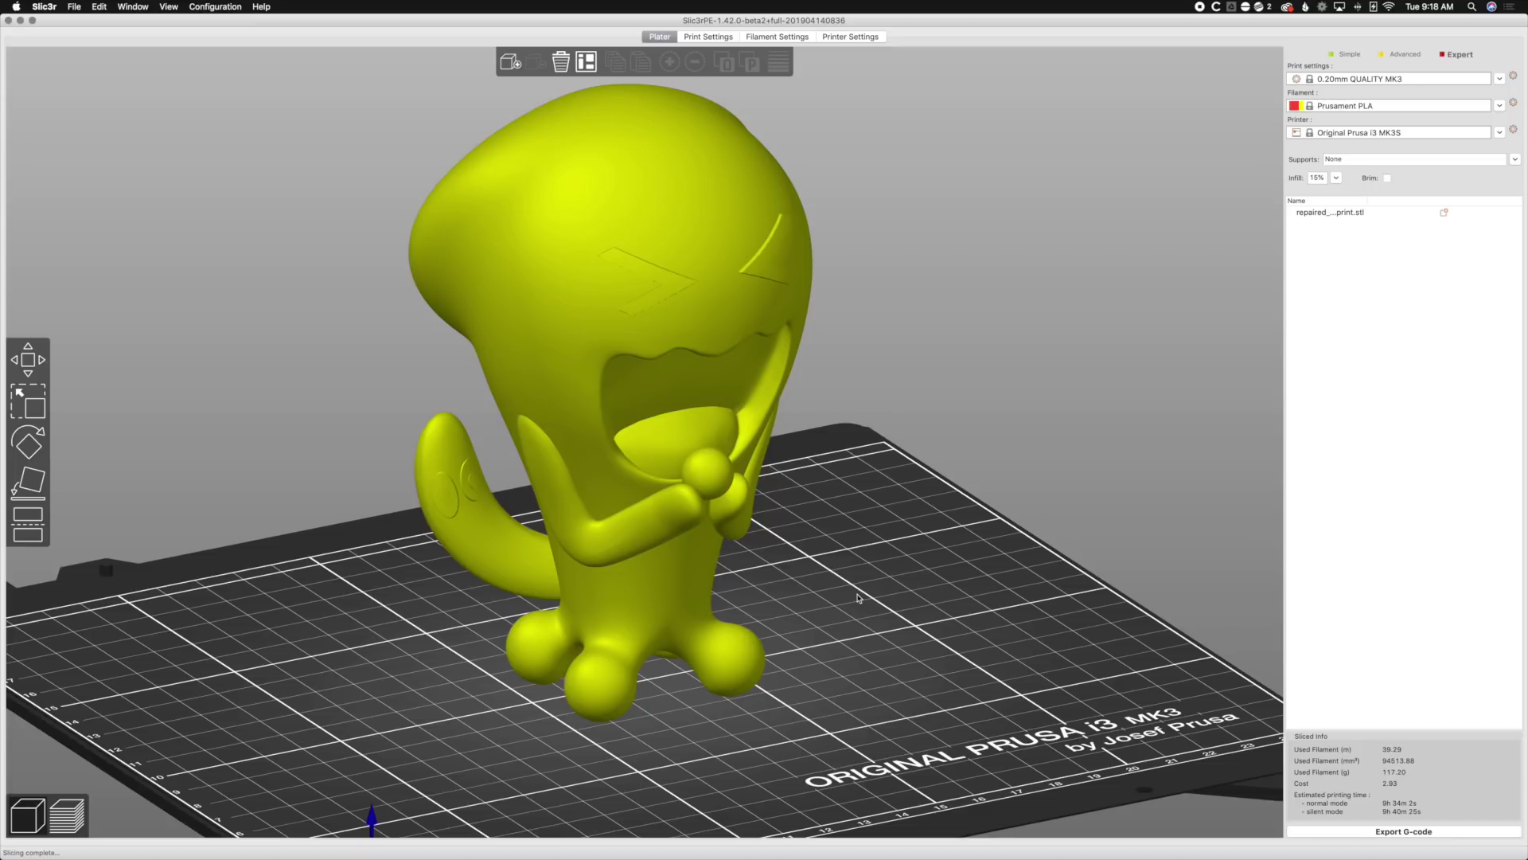
mouse_move(858, 598)
left_mouse_down()
mouse_move(839, 594)
mouse_move(860, 598)
left_mouse_up()
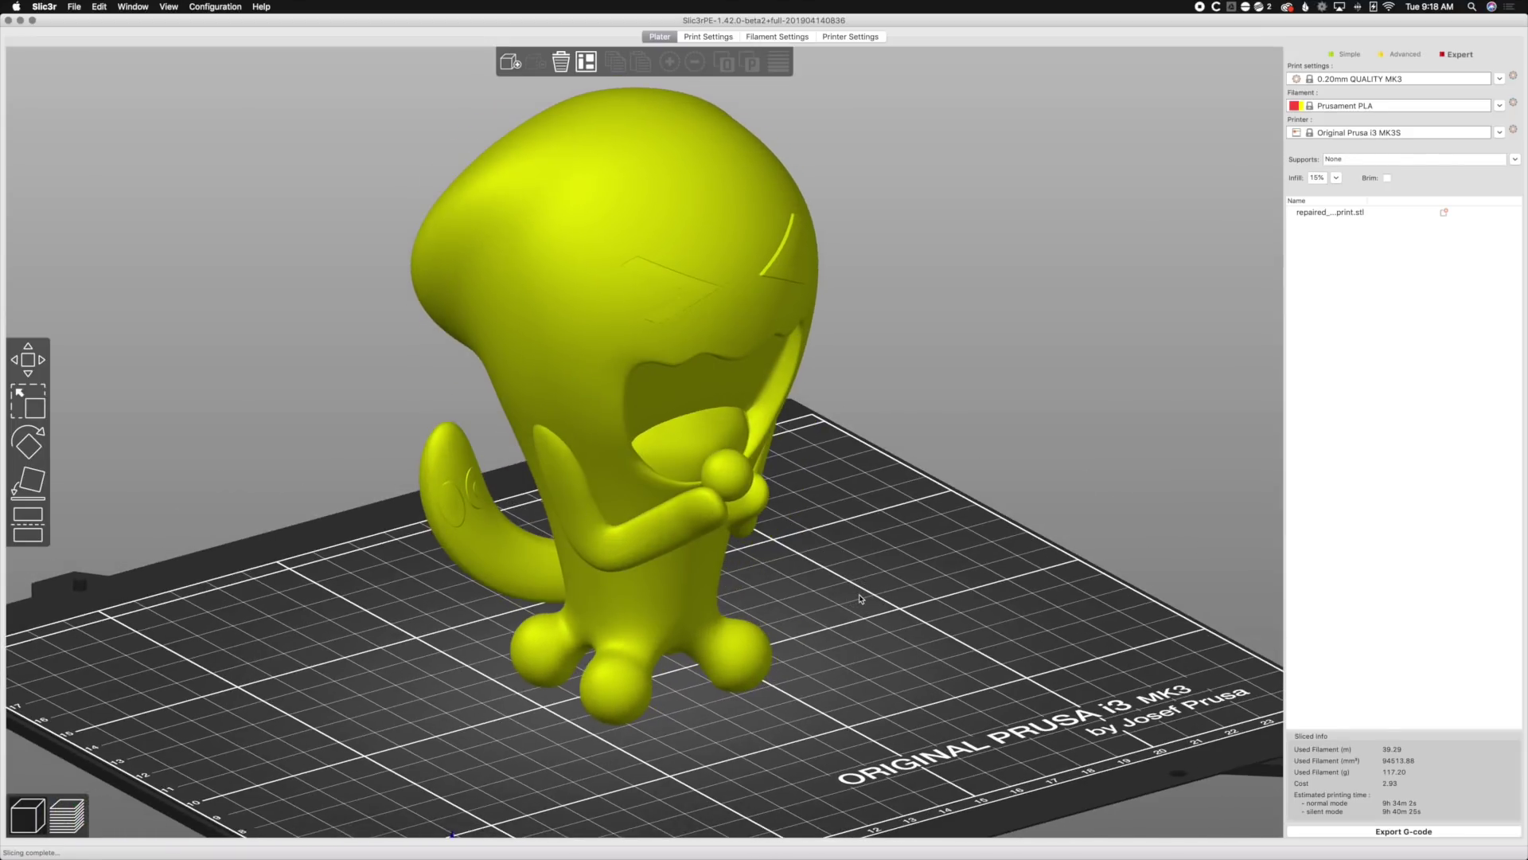
left_click(721, 354)
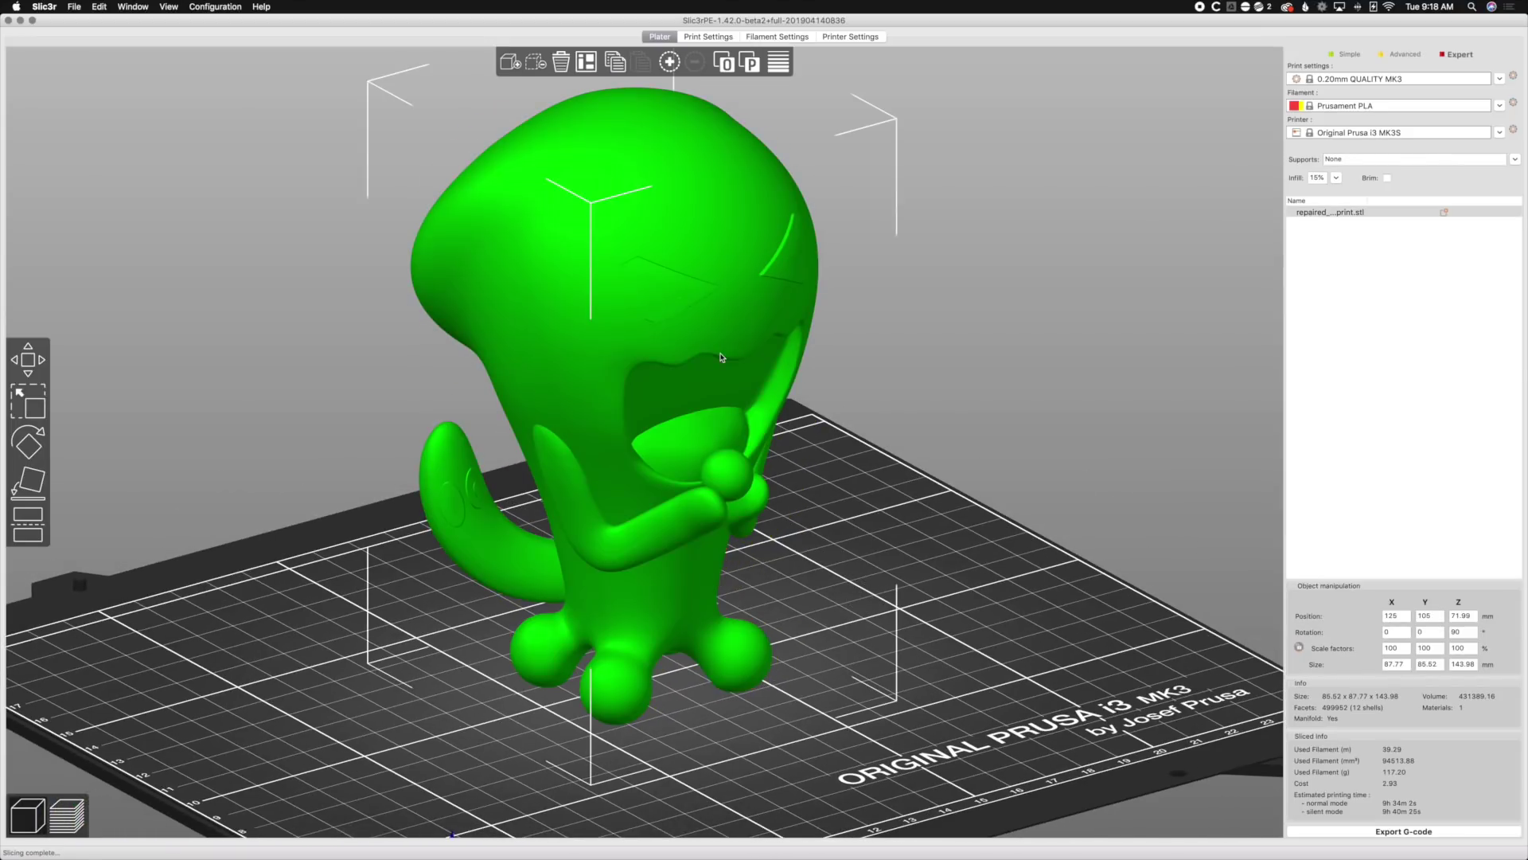
left_click_drag(910, 638, 972, 676)
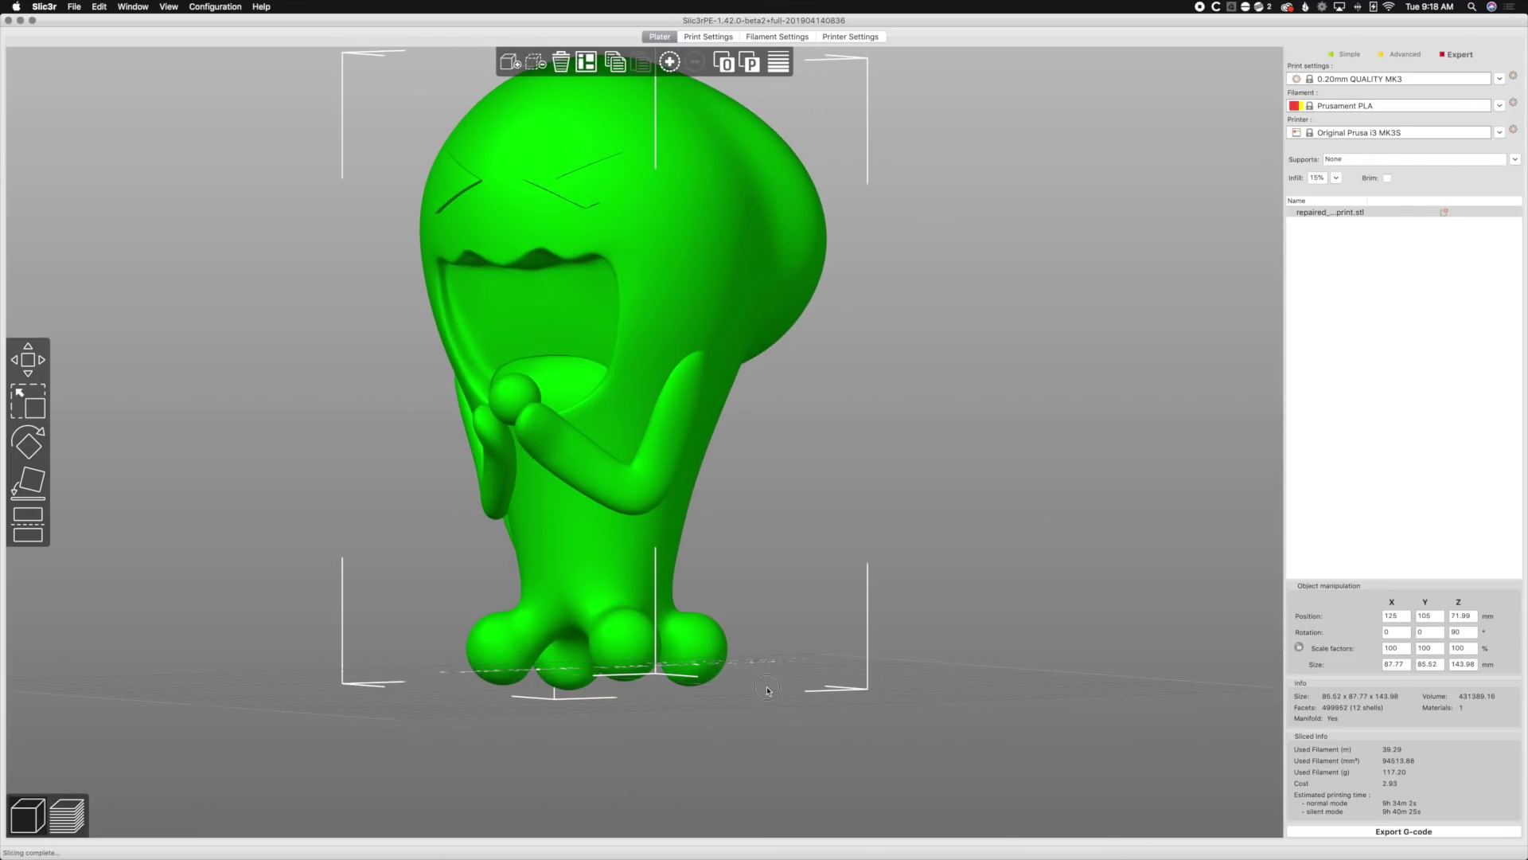
mouse_move(726, 698)
left_mouse_down()
mouse_move(767, 665)
mouse_move(713, 687)
left_mouse_up()
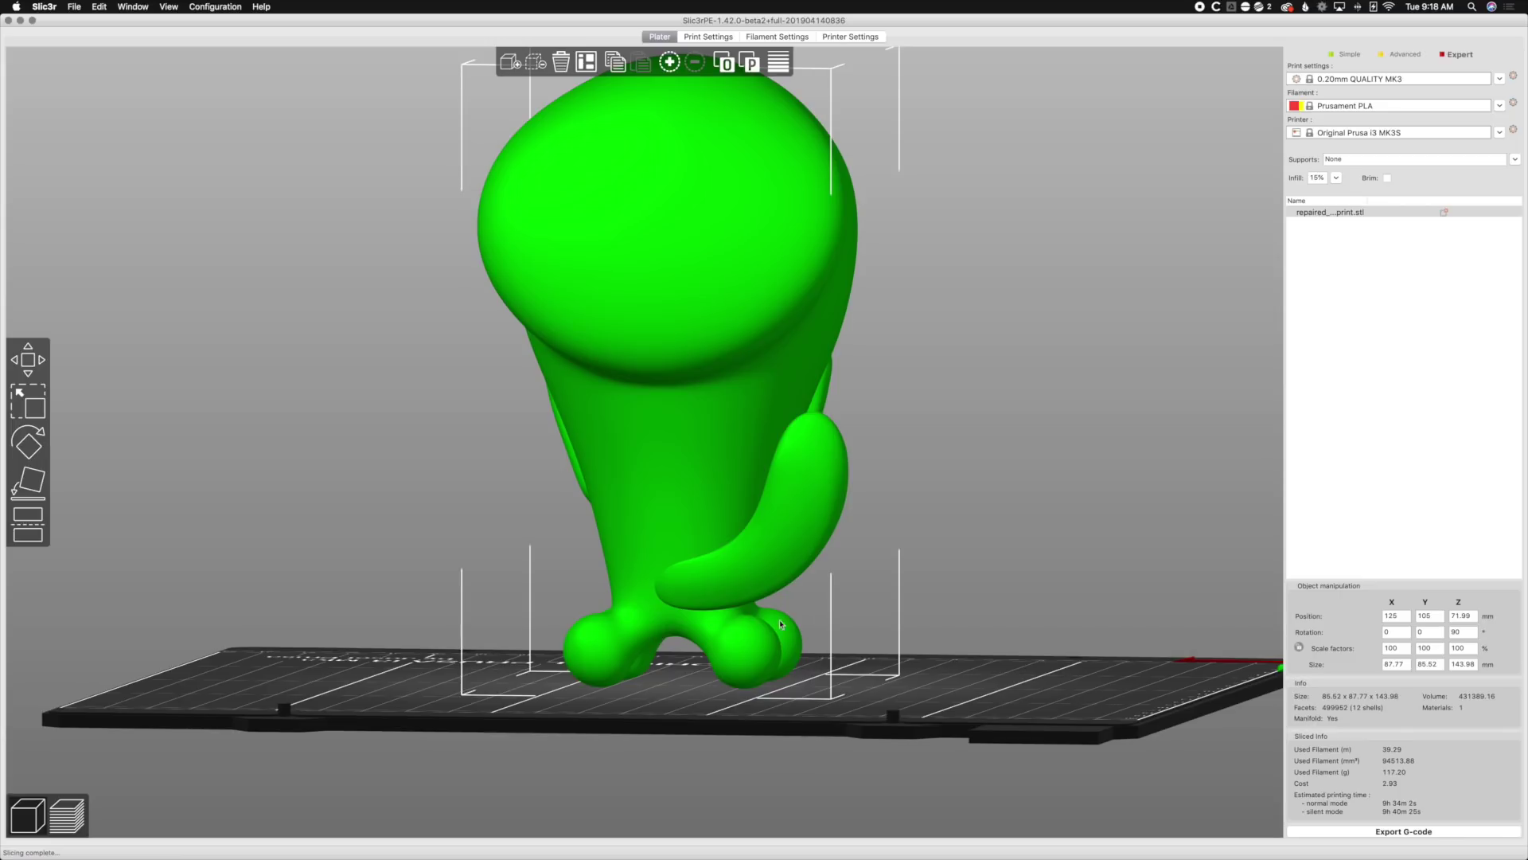
left_click_drag(953, 707, 901, 716)
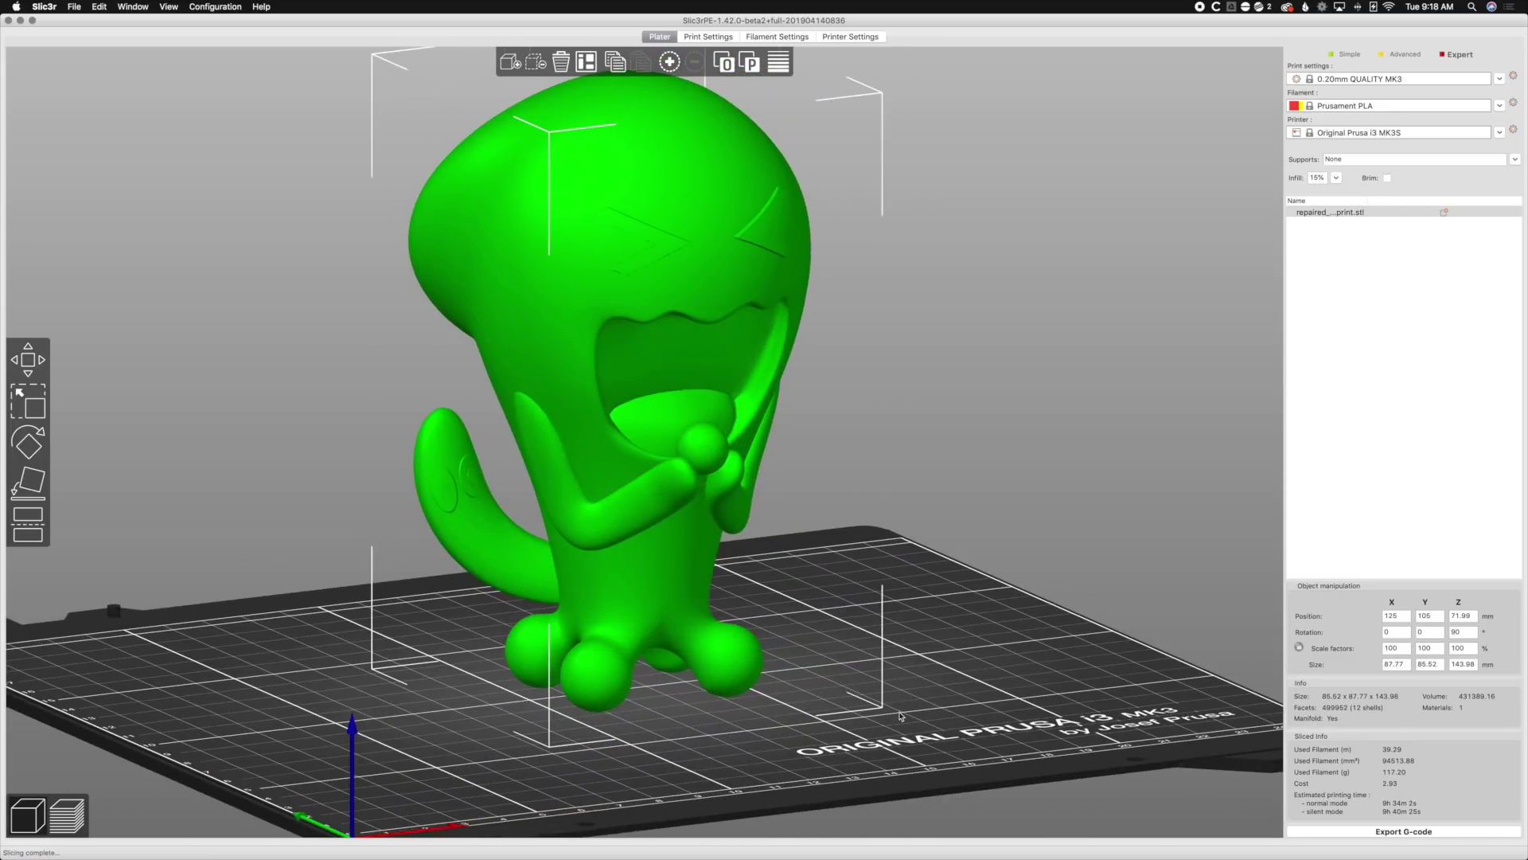
Set supports to Everywhere, accept the suggested bridging adjustment, and slice into the preview.
left_click(1515, 159)
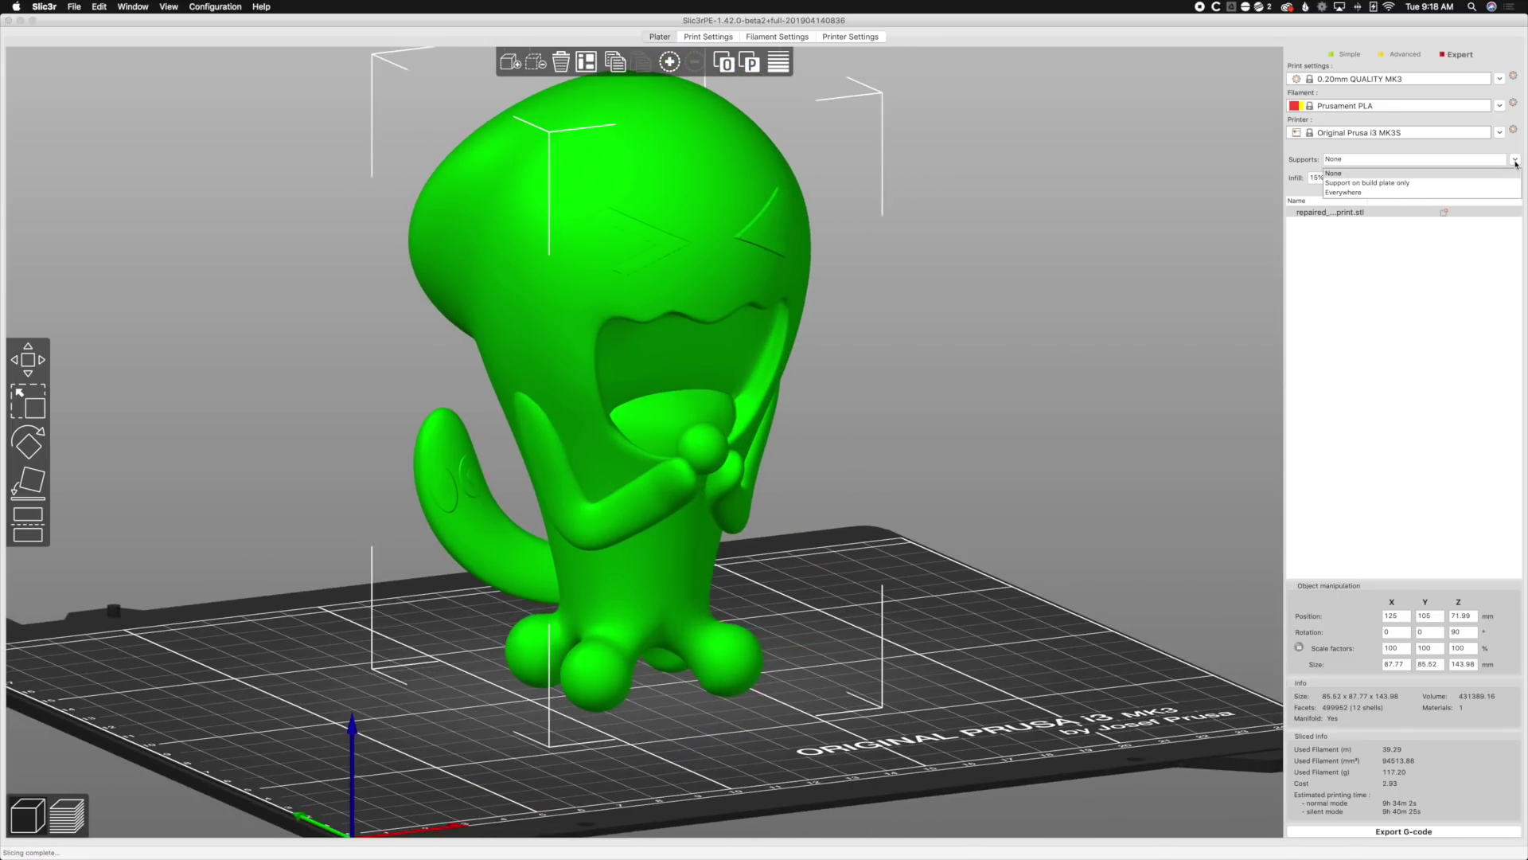
left_click(1398, 192)
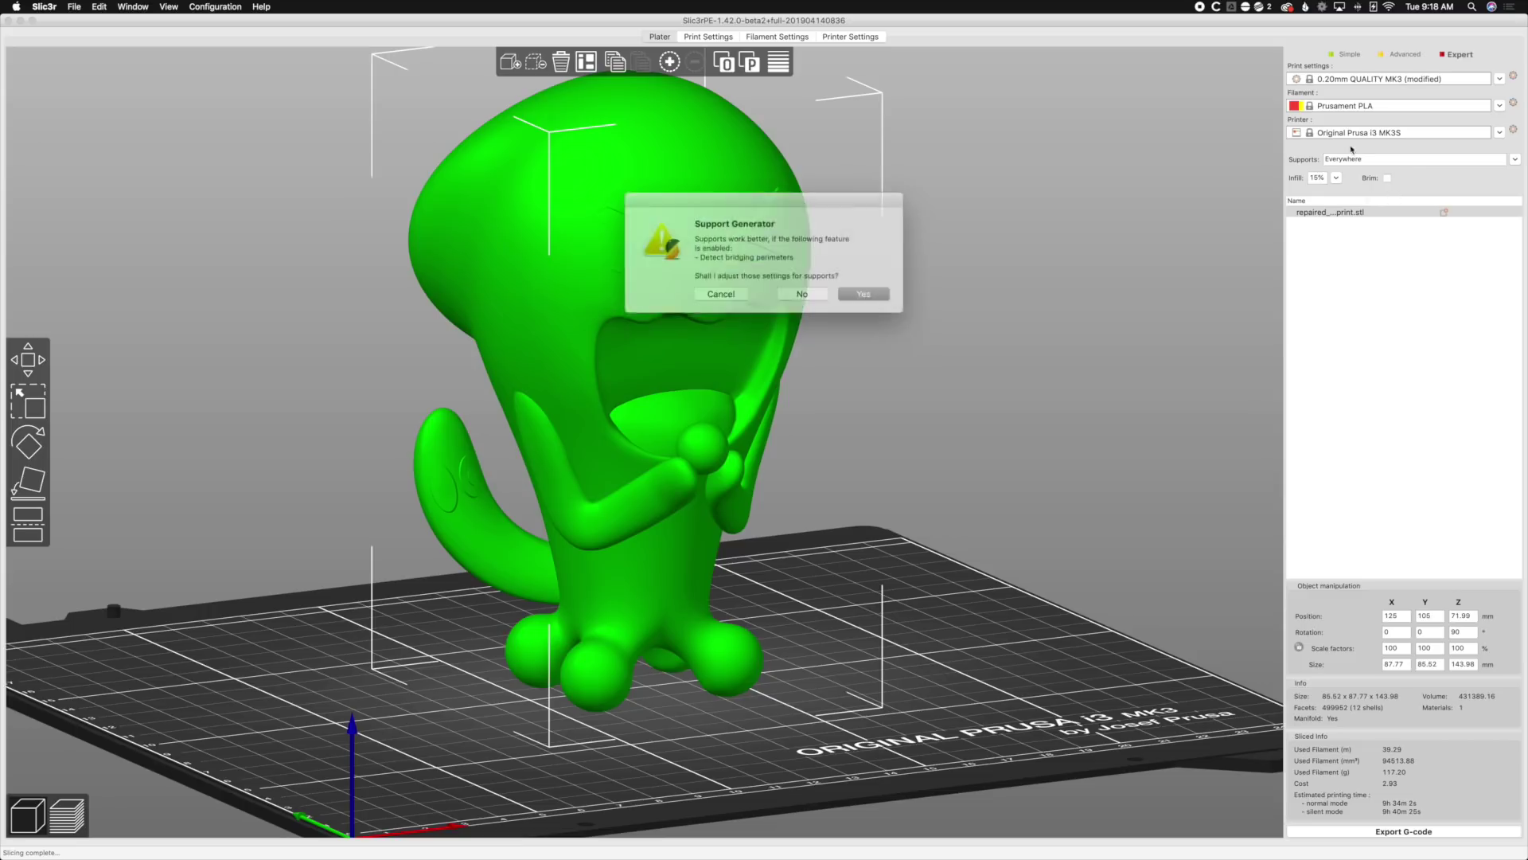
left_click(854, 290)
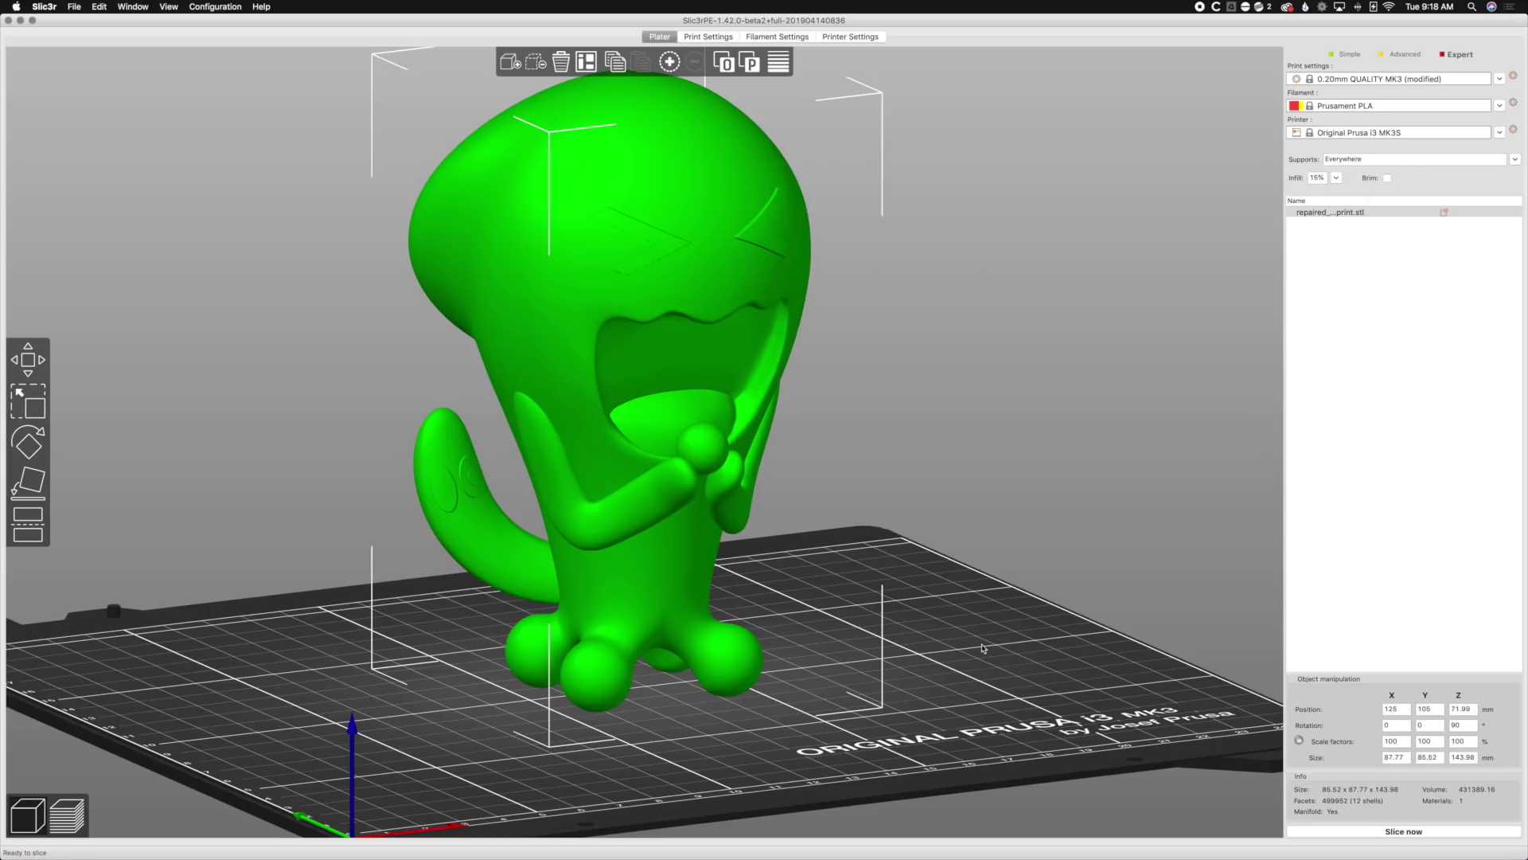
left_click(82, 815)
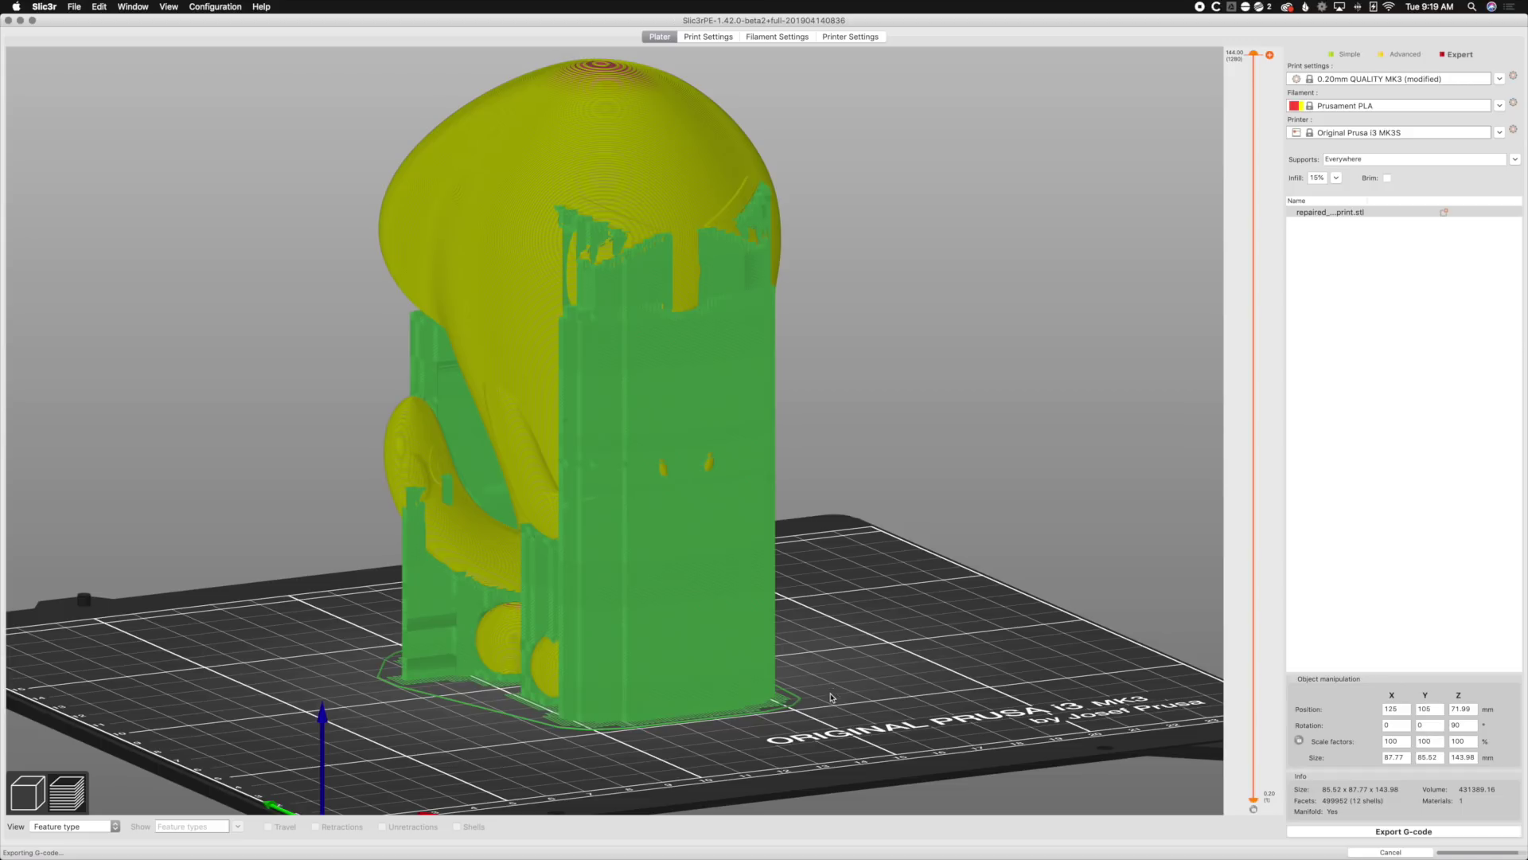
Orbit the sliced preview to check the support towers, then return to the 3D model view.
mouse_move(833, 715)
left_mouse_down()
mouse_move(881, 704)
mouse_move(843, 686)
left_mouse_up()
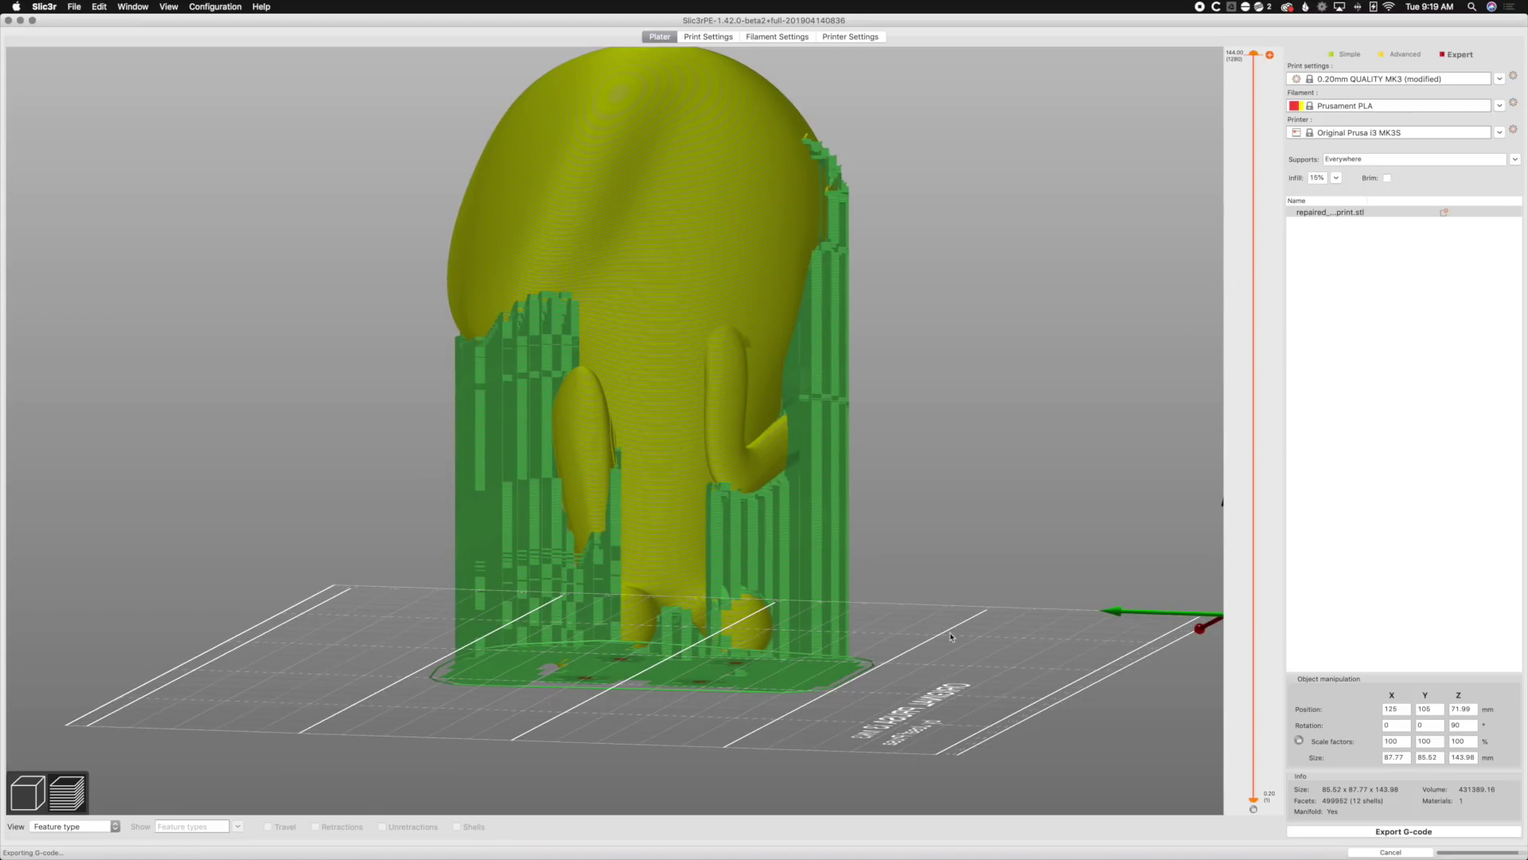
left_click_drag(952, 639, 860, 646)
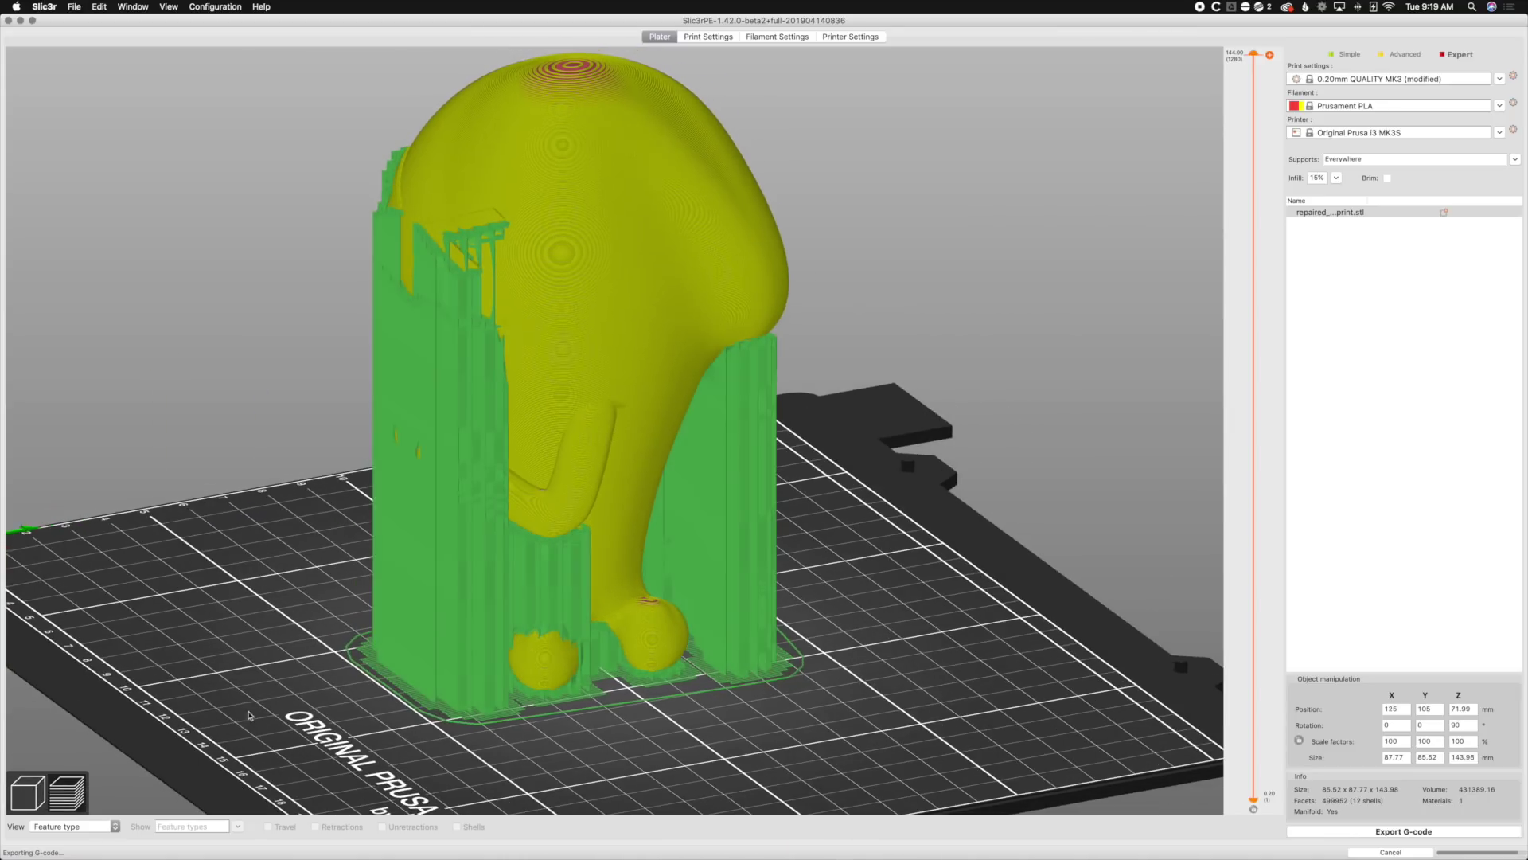
left_click(29, 792)
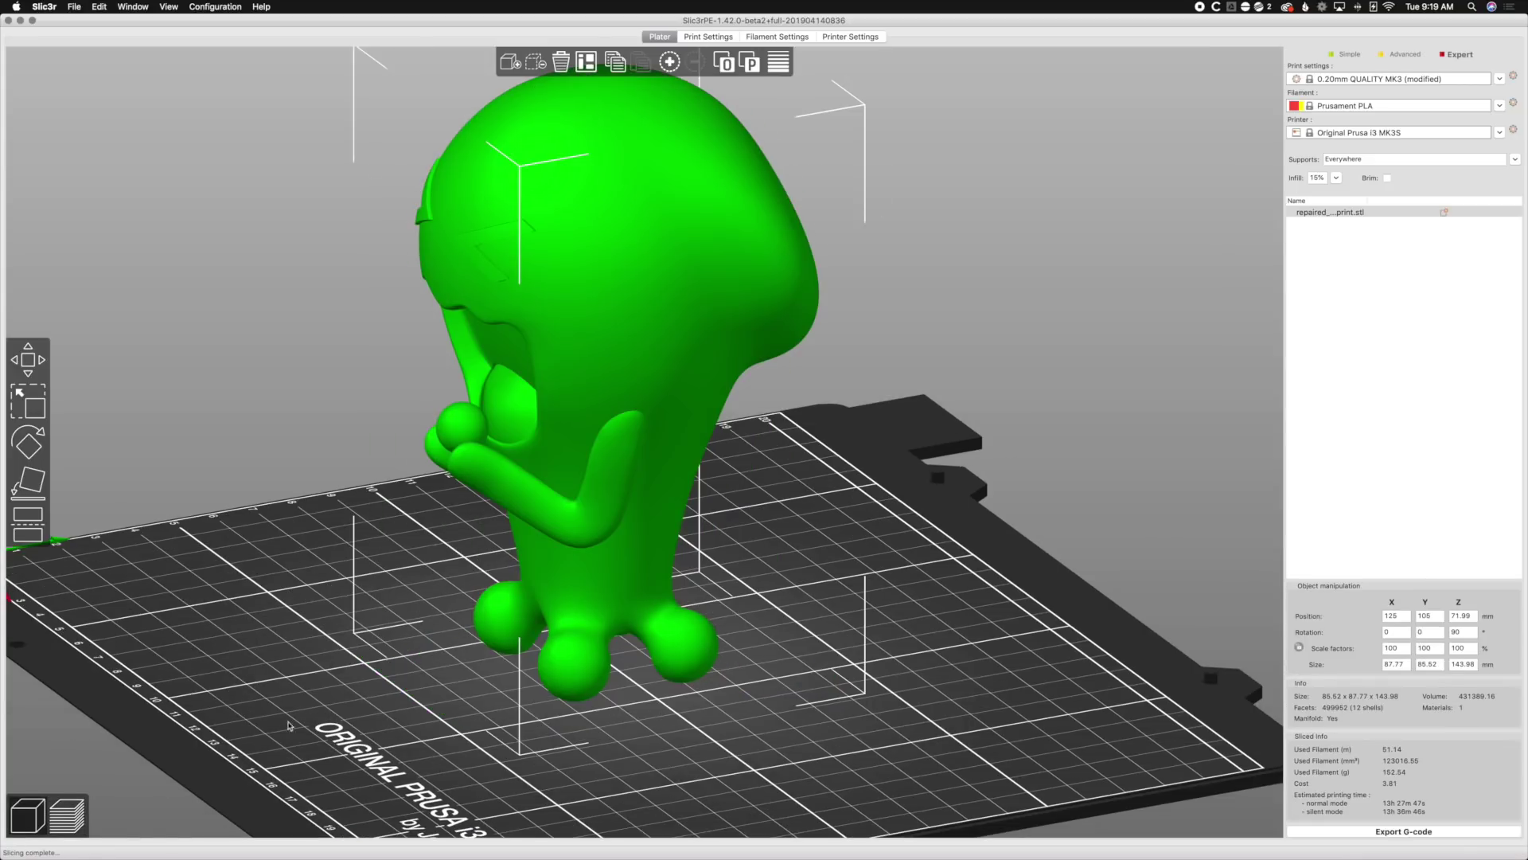
left_click_drag(597, 751, 647, 782)
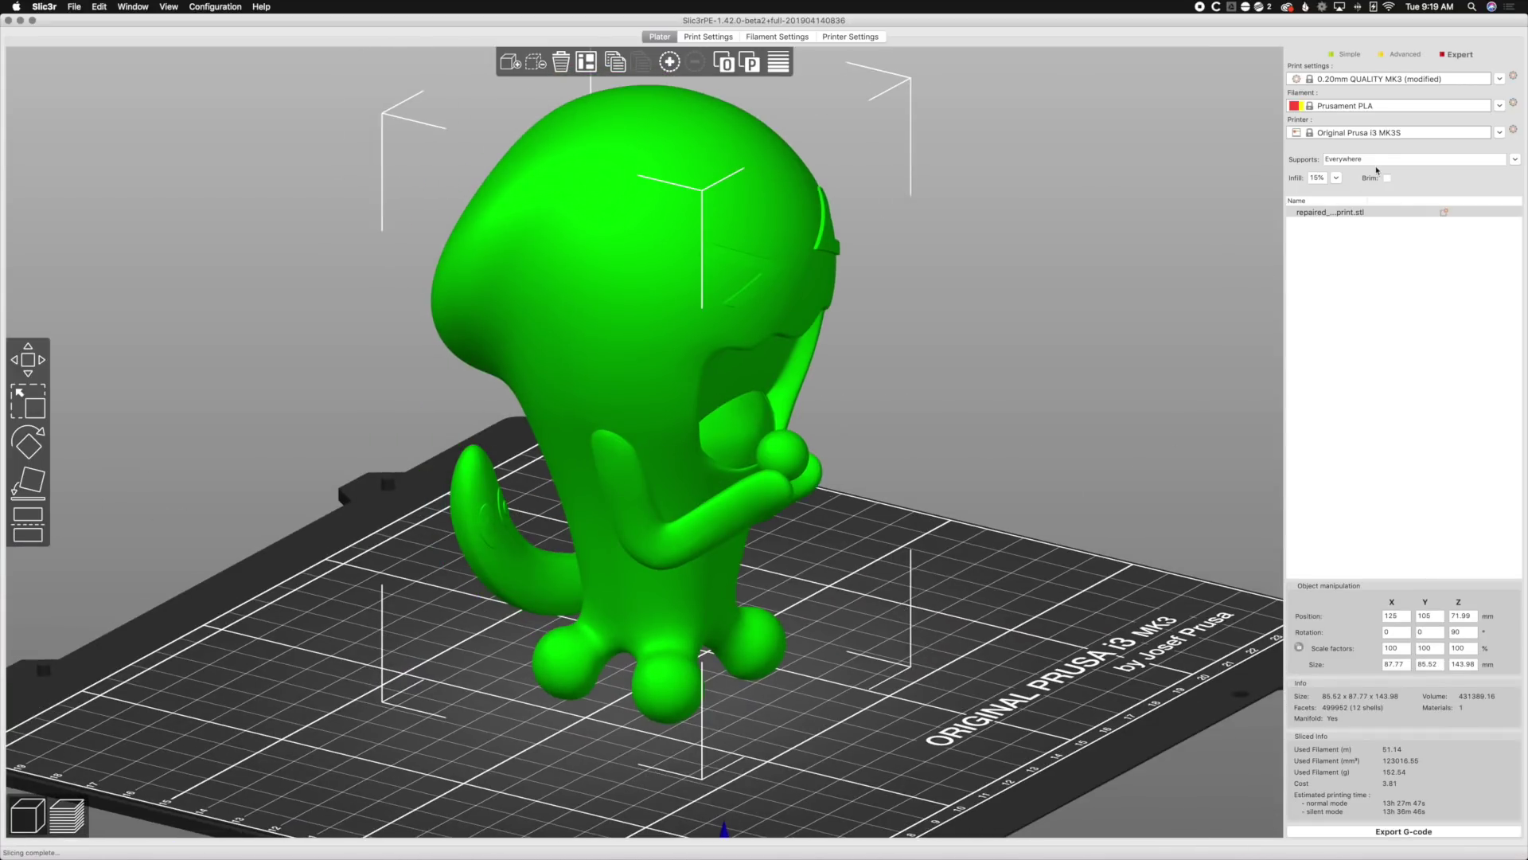
Set Supports to None and enable support material with Auto generated supports unticked.
left_click(1515, 160)
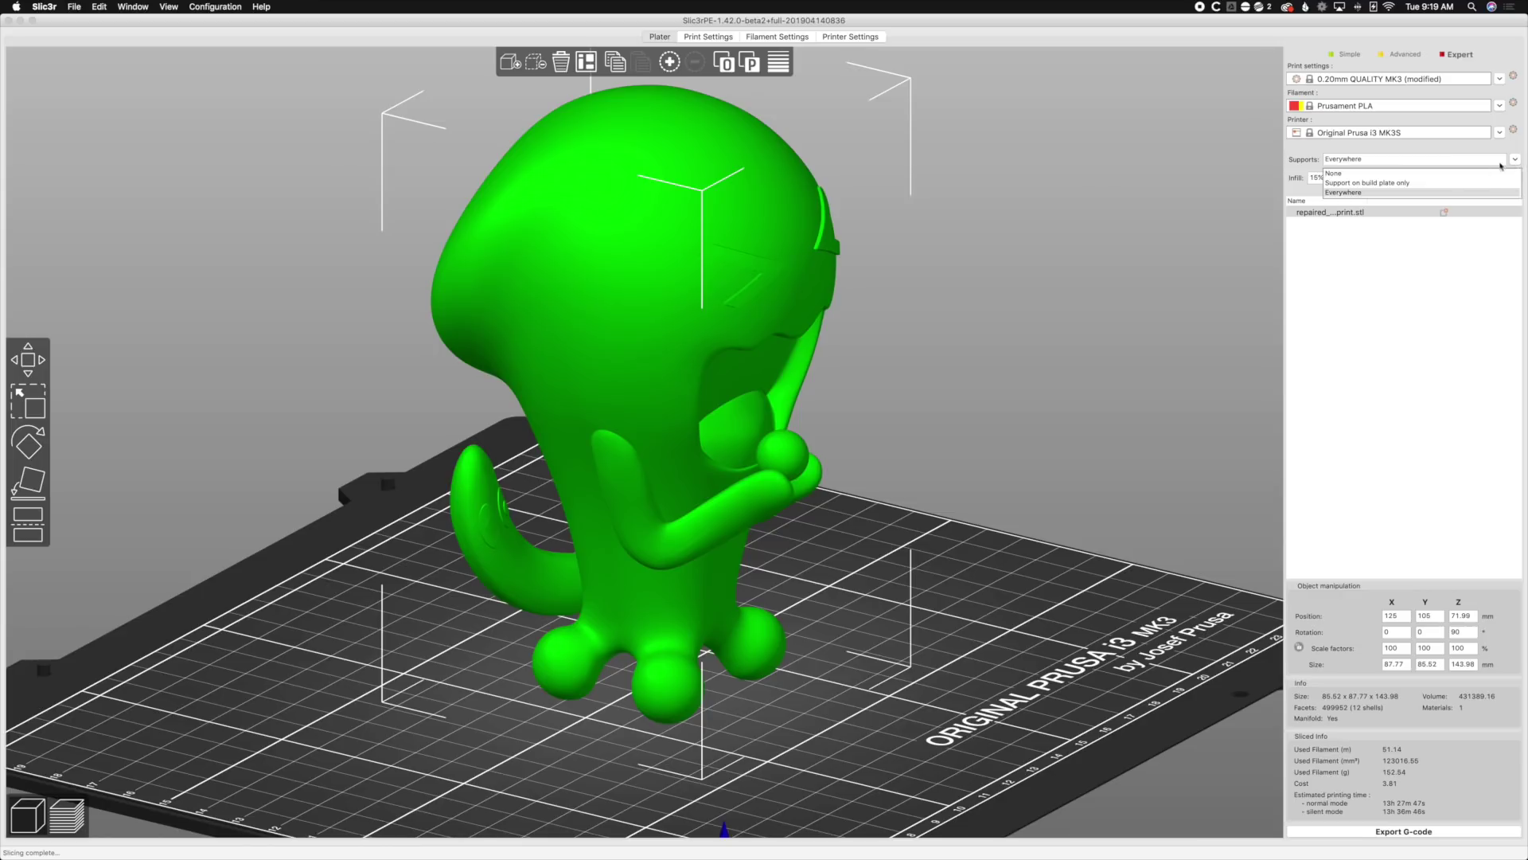
left_click(1442, 173)
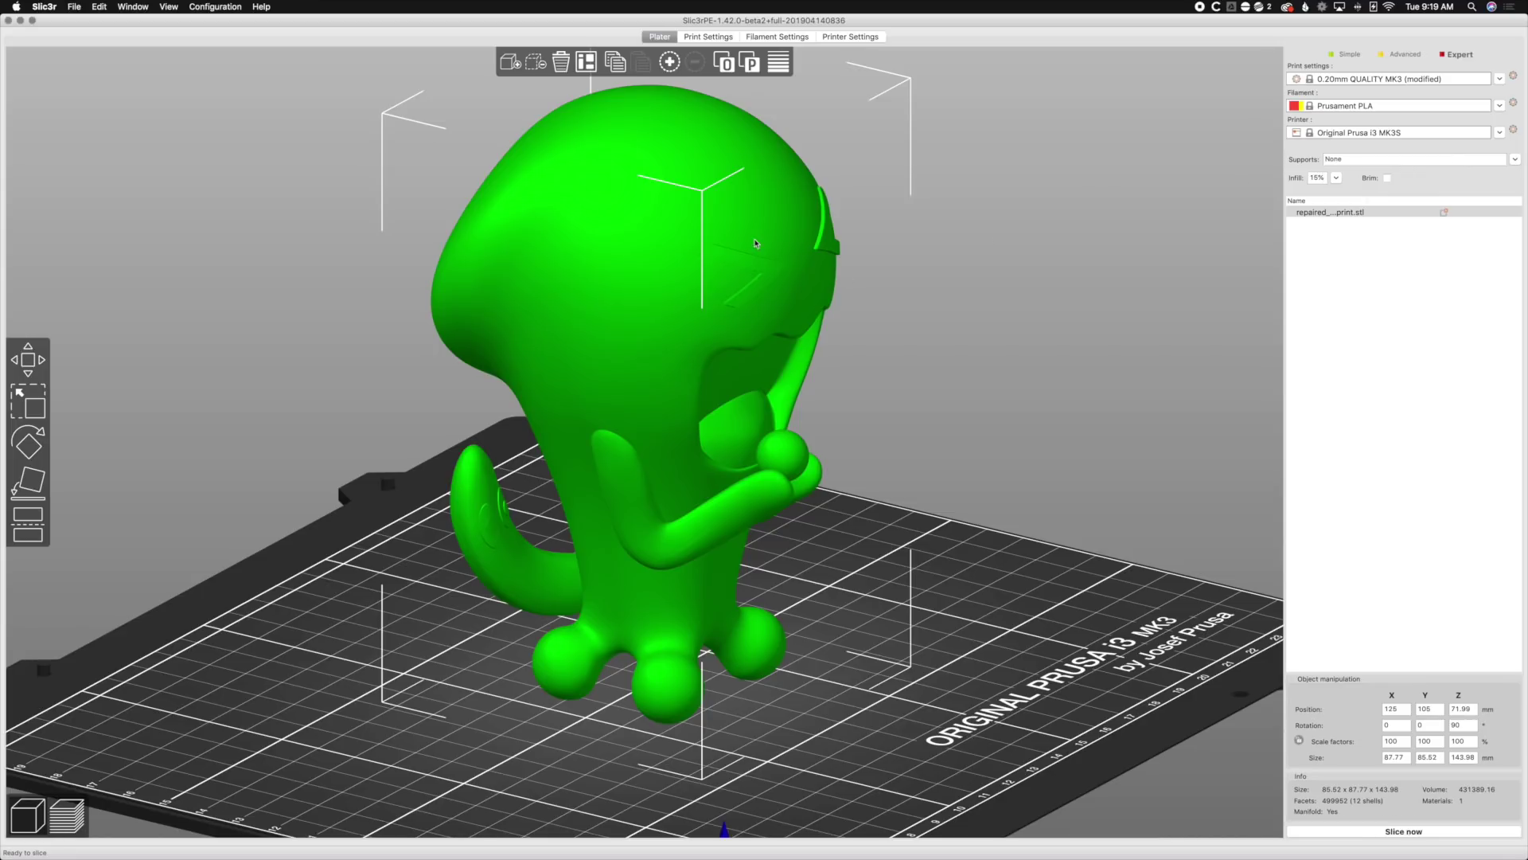
left_click(712, 38)
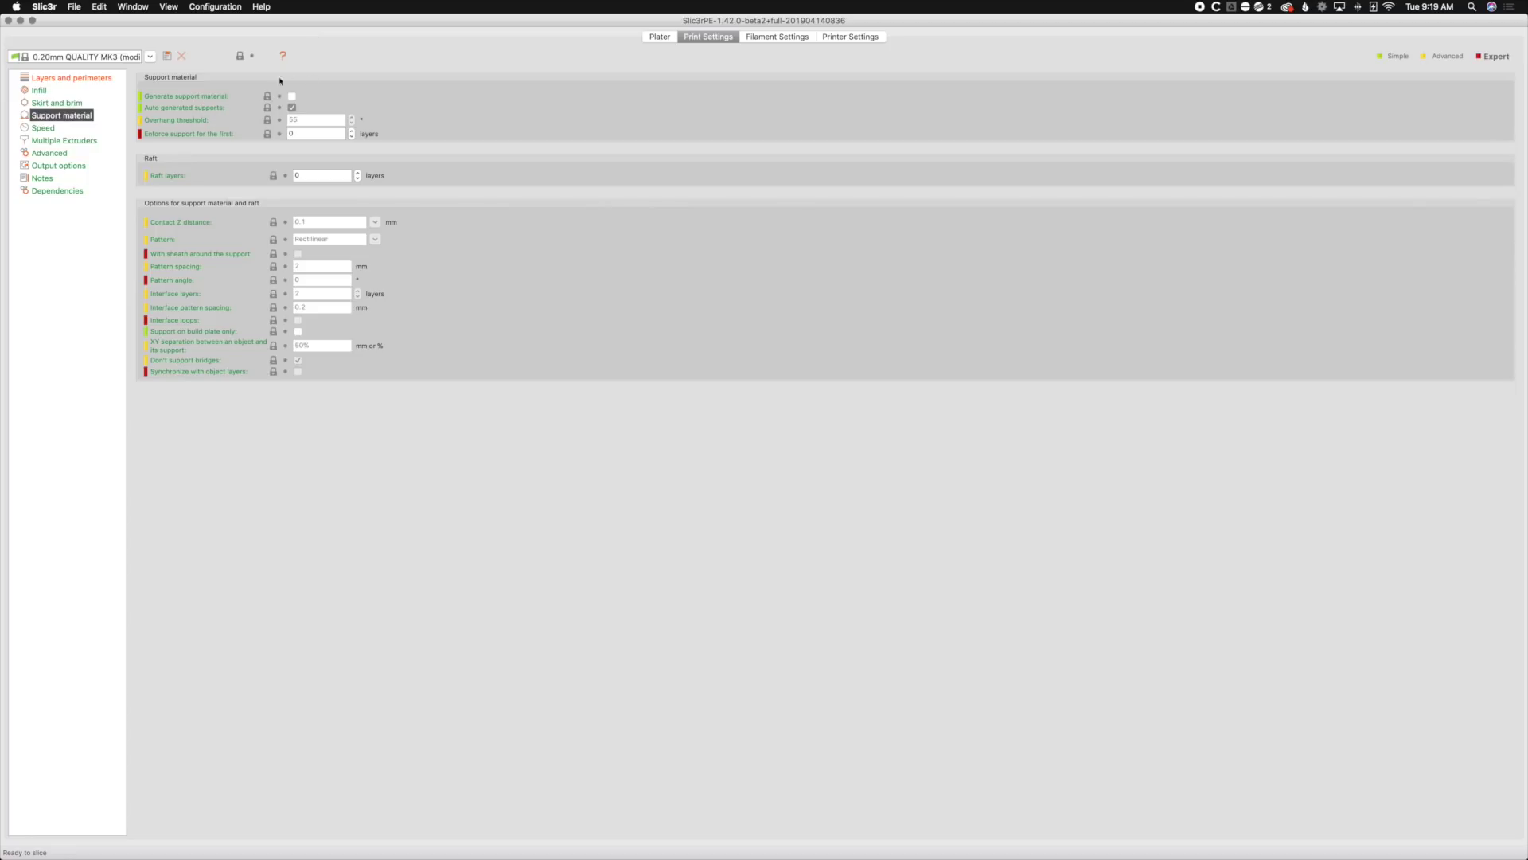
left_click(292, 107)
left_click(292, 96)
left_click(653, 38)
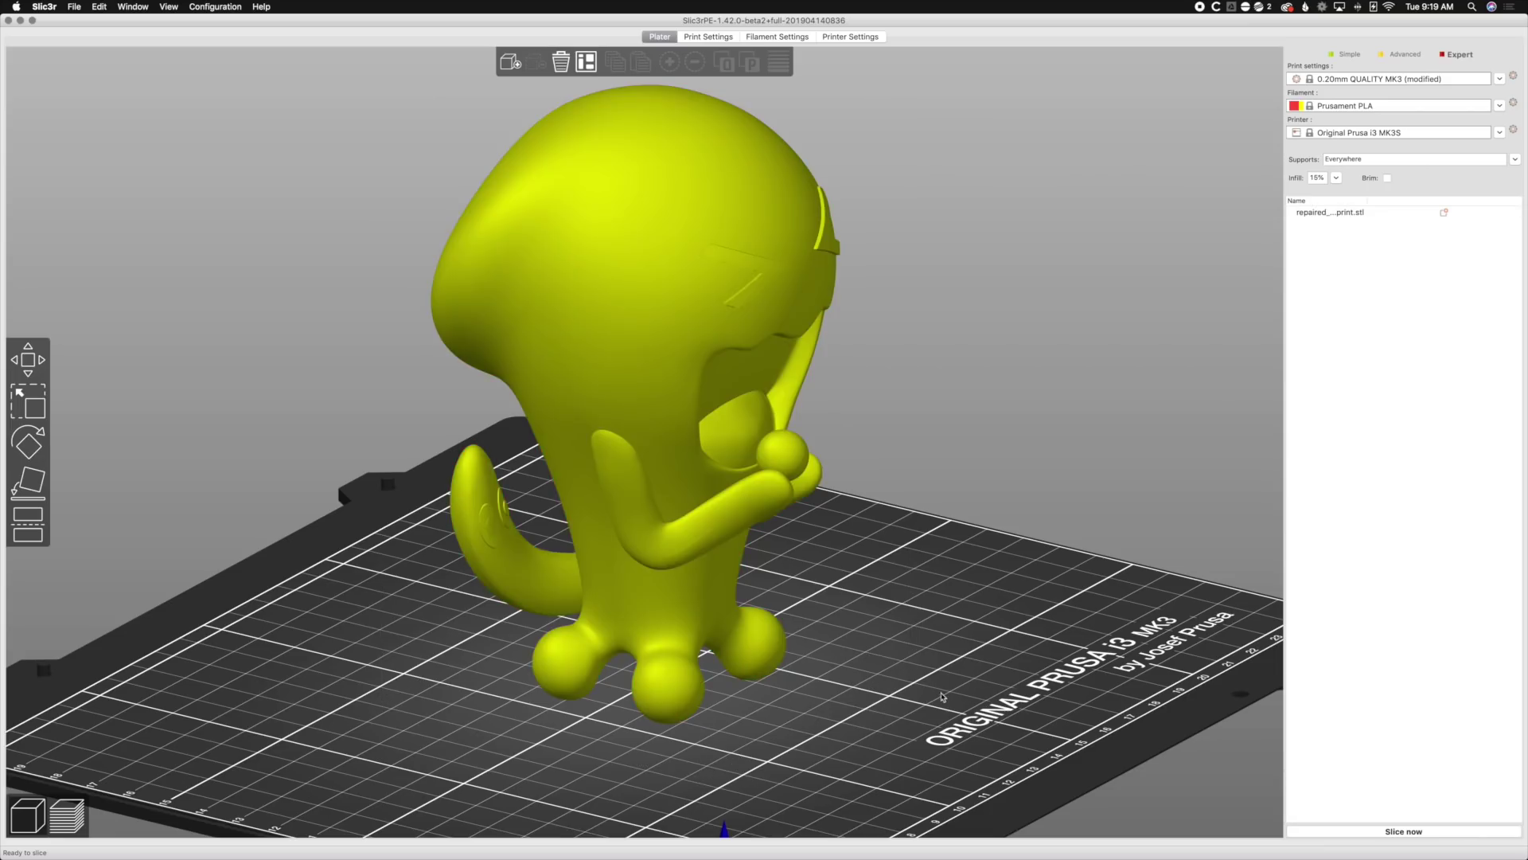
Add a Box support enforcer to the figurine and drag it under the body.
left_click_drag(942, 697, 928, 694)
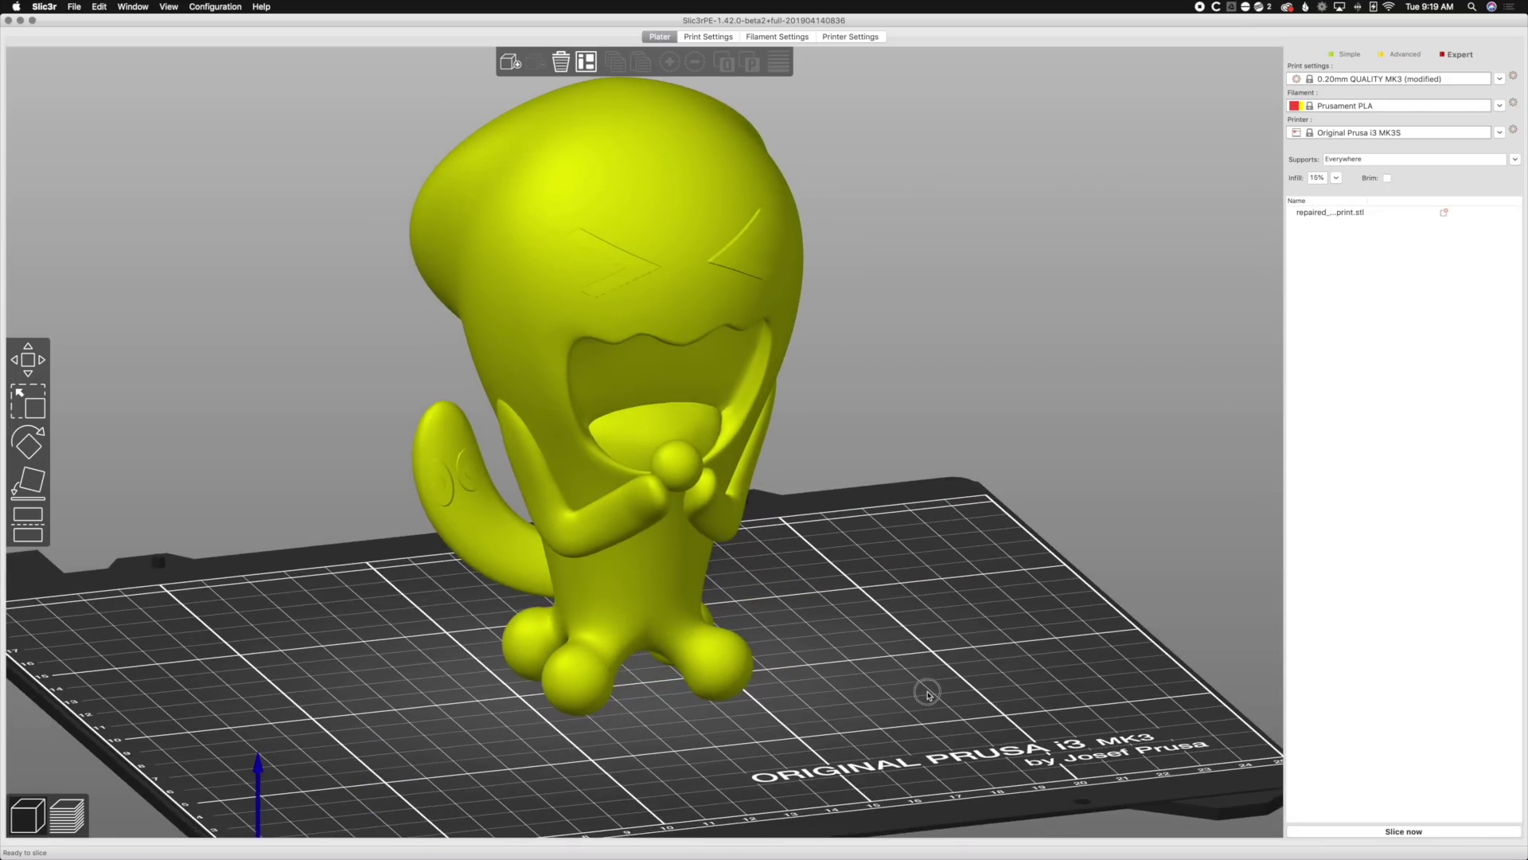
right_click(629, 408)
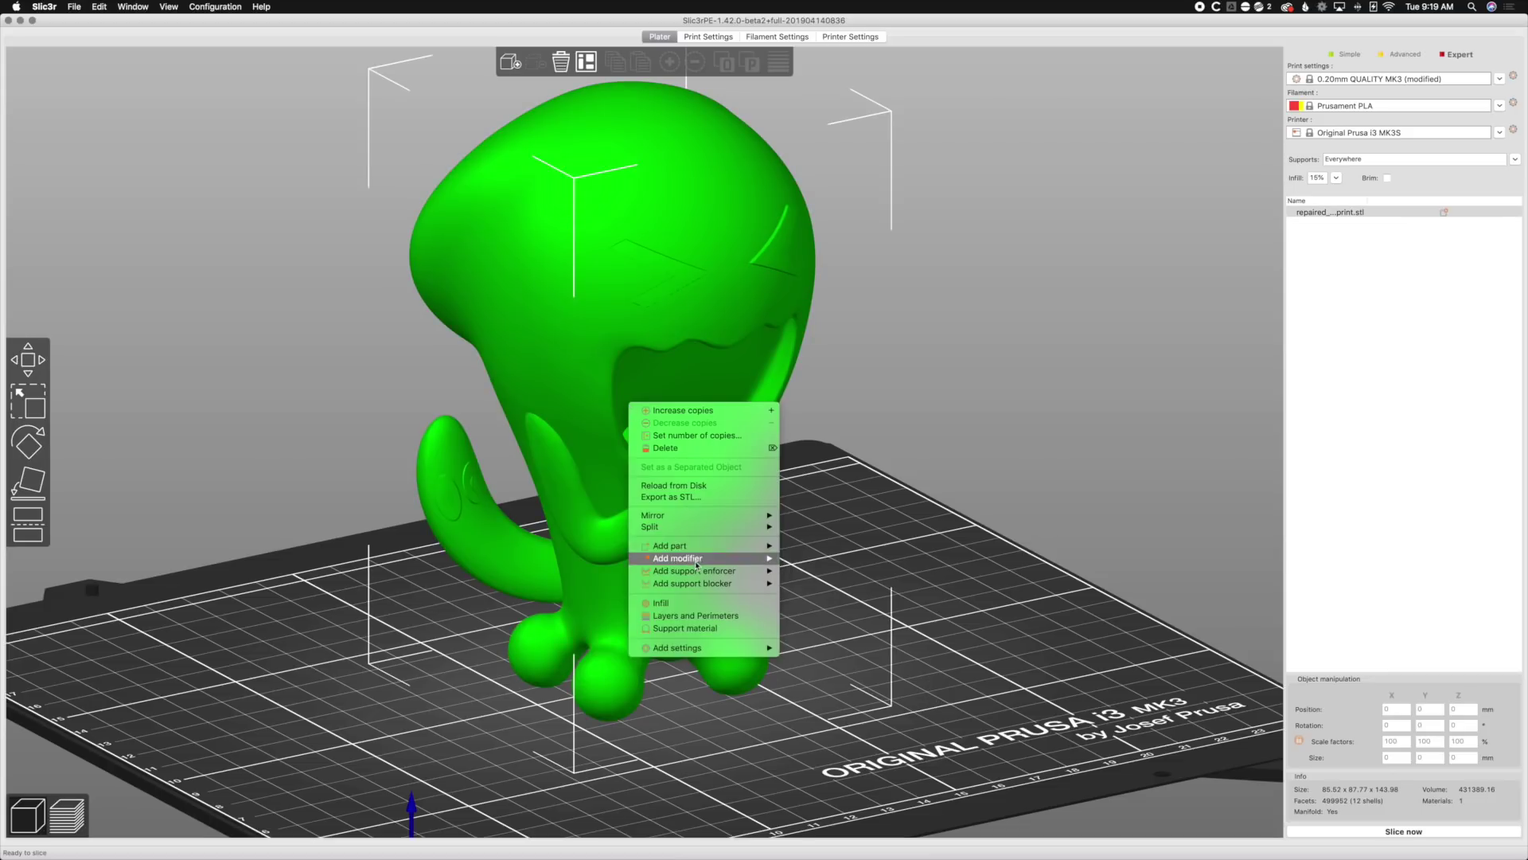
mouse_move(698, 573)
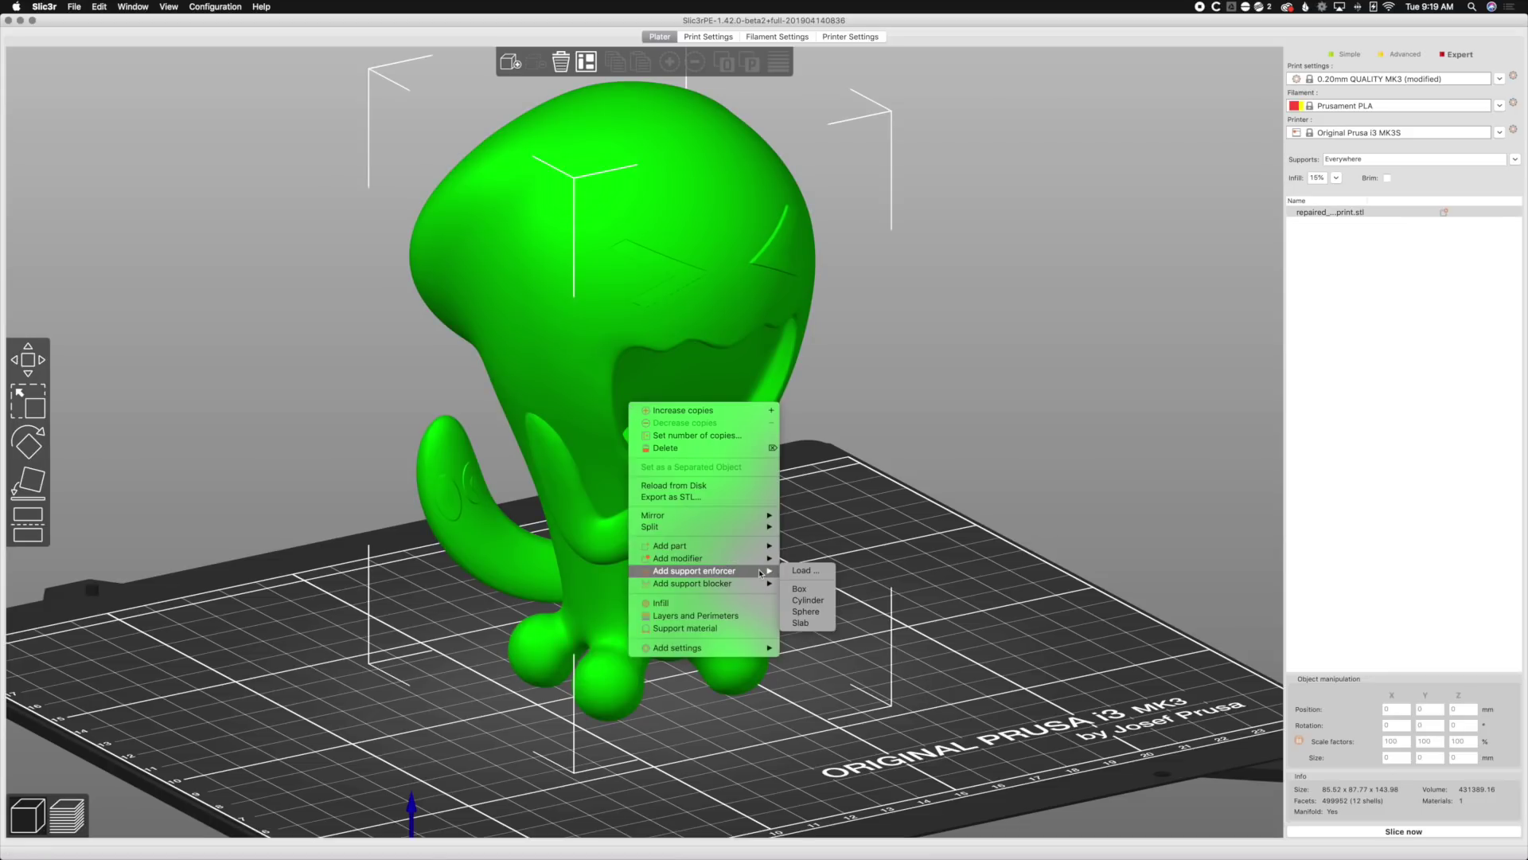
left_click(799, 589)
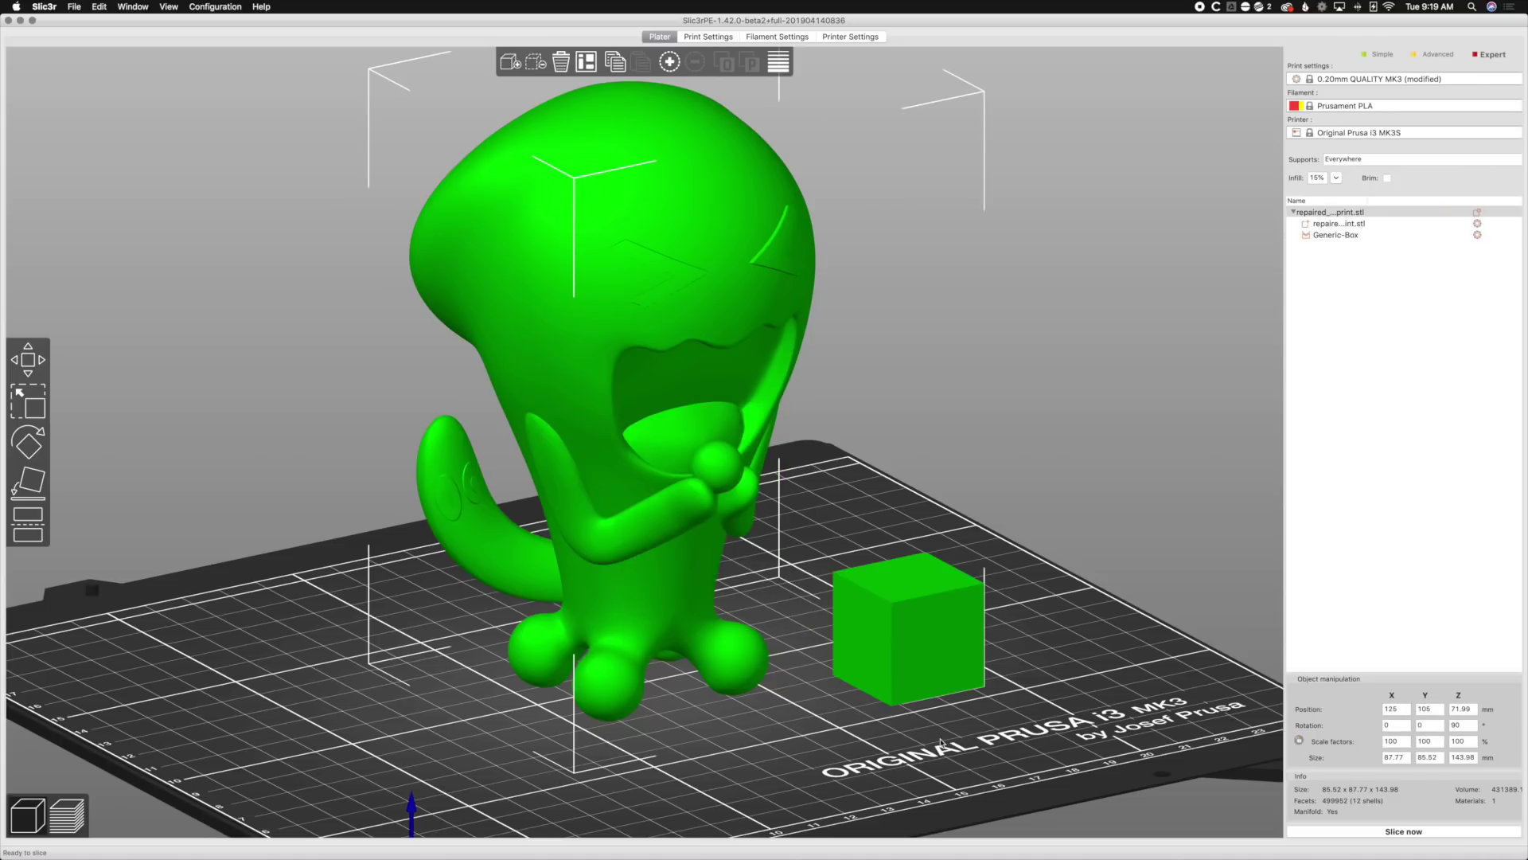
left_click_drag(940, 716, 646, 666)
Fine-tune the 25 mm box enforcer beneath the base between the feet.
key("1")
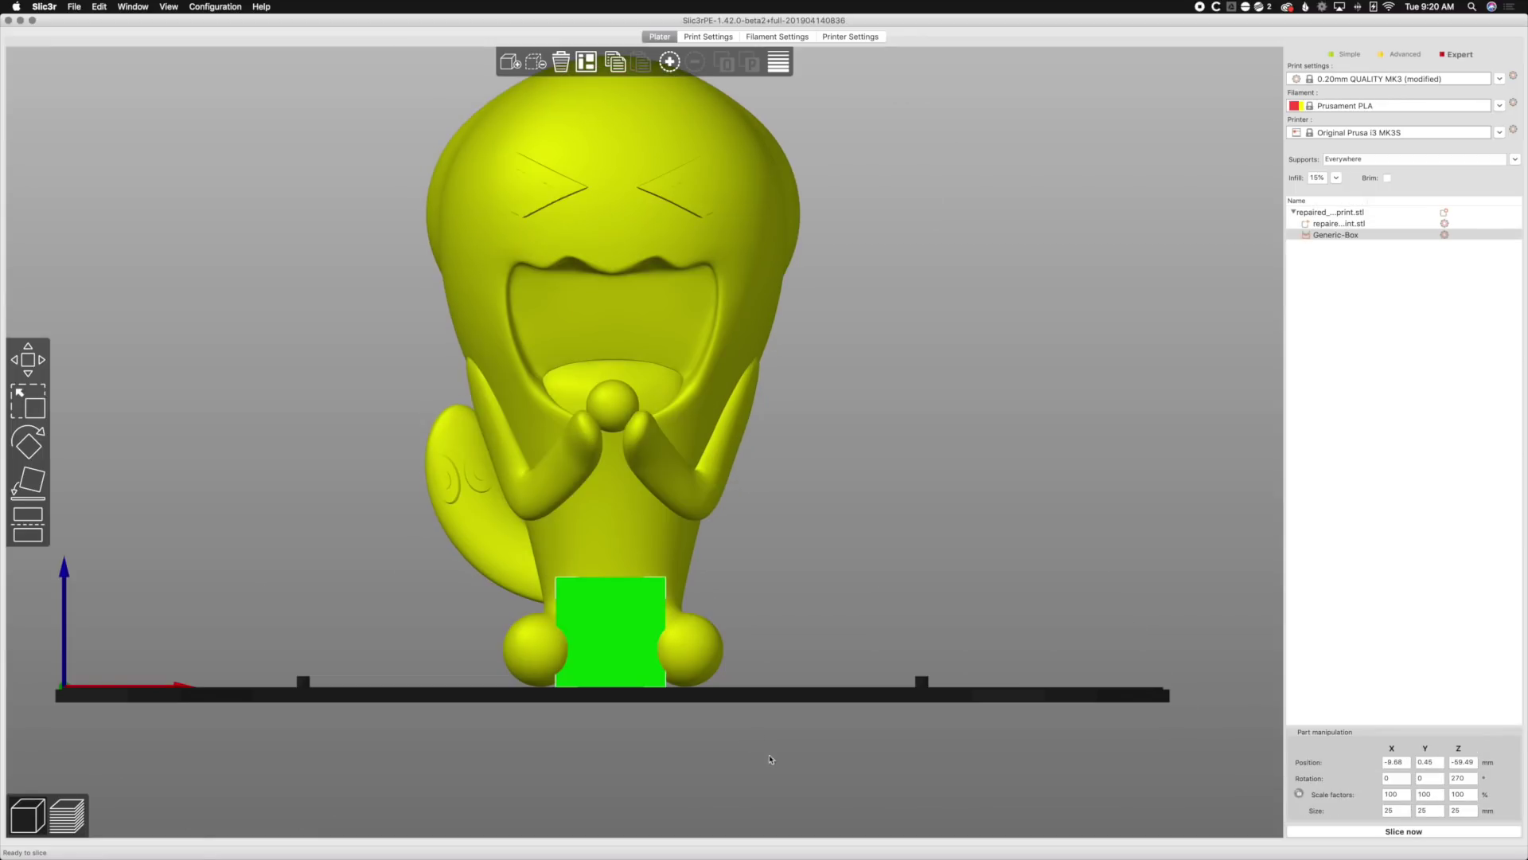
key("4")
left_click_drag(816, 695, 780, 695)
left_click_drag(683, 674, 657, 671)
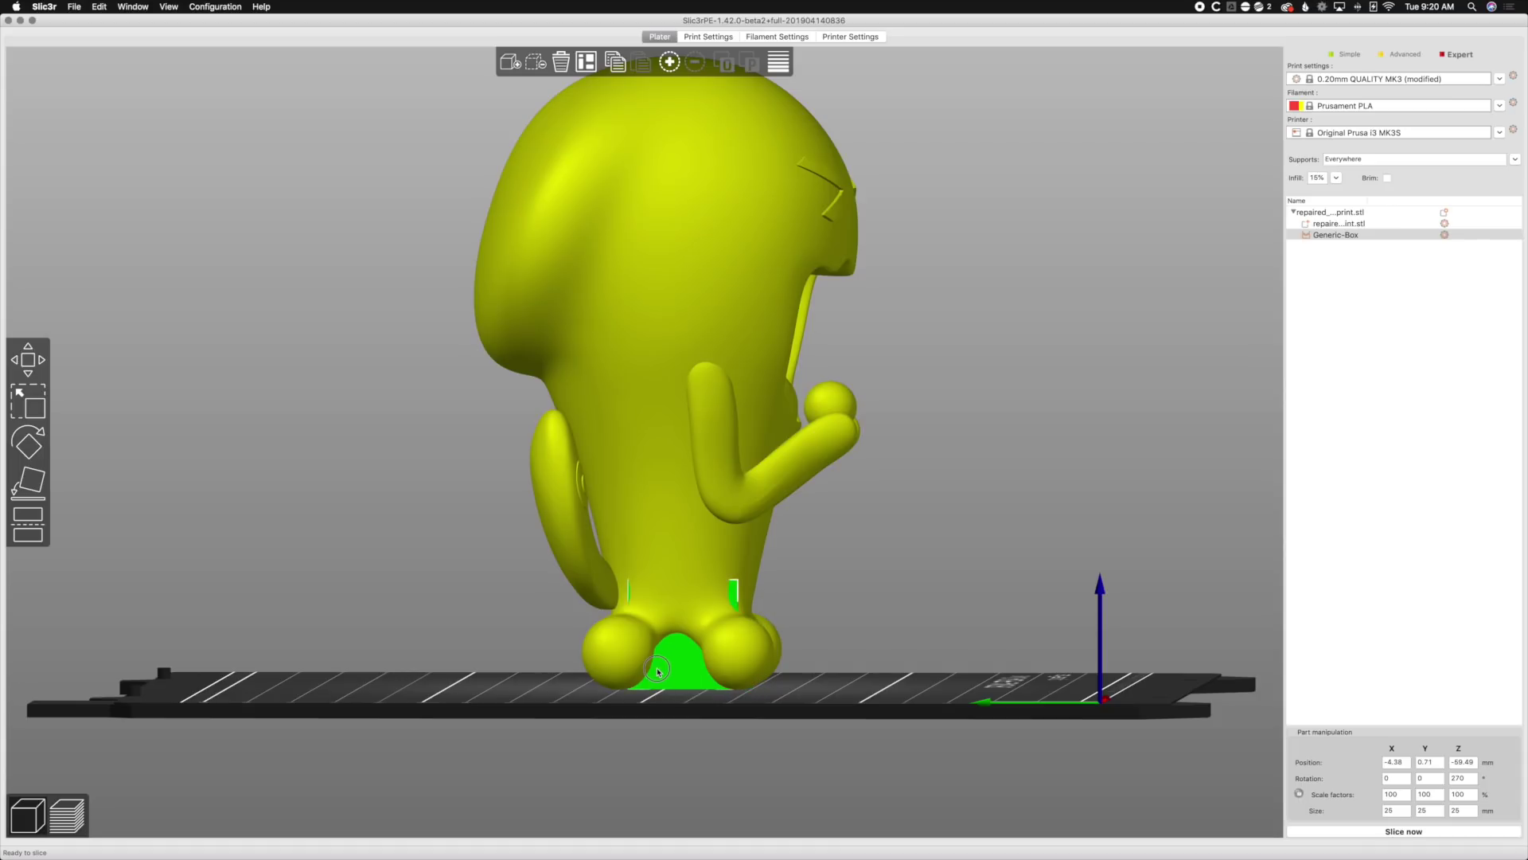
mouse_move(817, 714)
left_mouse_down()
mouse_move(832, 661)
mouse_move(795, 699)
mouse_move(822, 697)
left_mouse_up()
left_click_drag(683, 648, 676, 667)
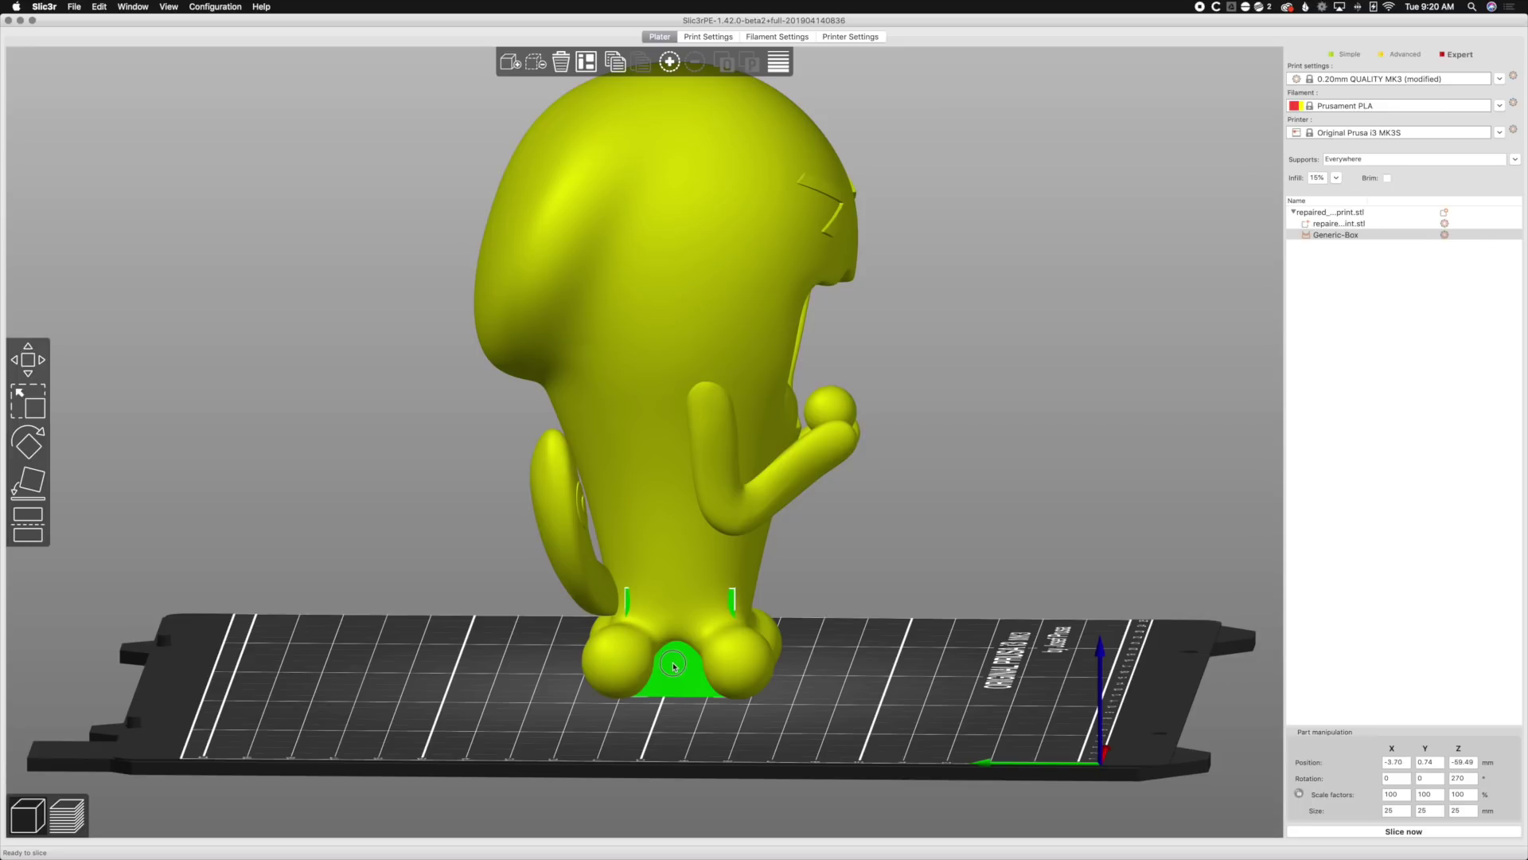
left_click_drag(897, 758, 874, 754)
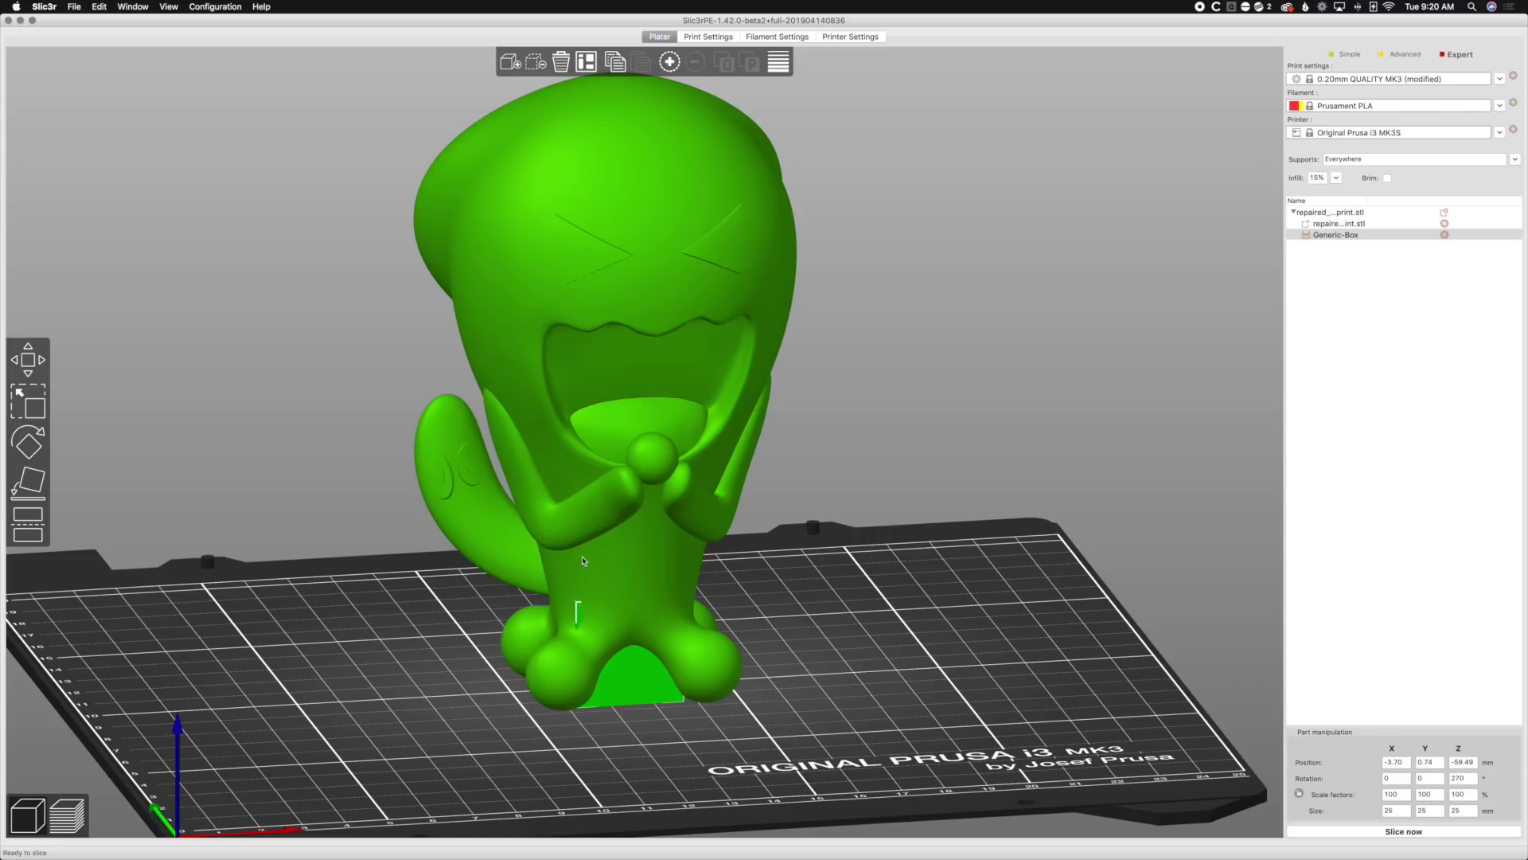
Add a second Box support enforcer and slide it onto the bed beside the figure.
left_click(854, 687)
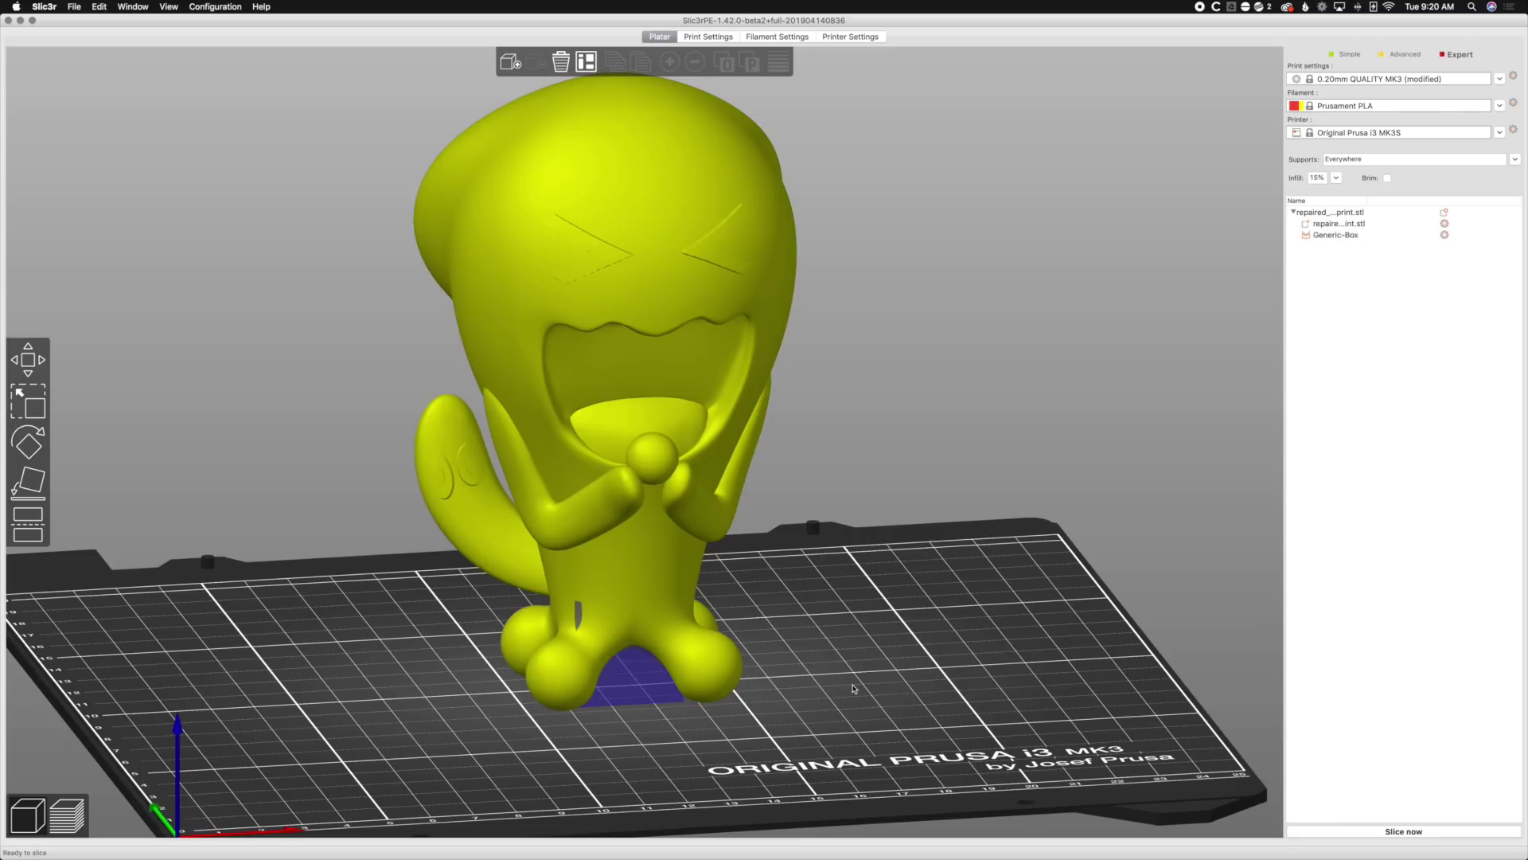
right_click(658, 546)
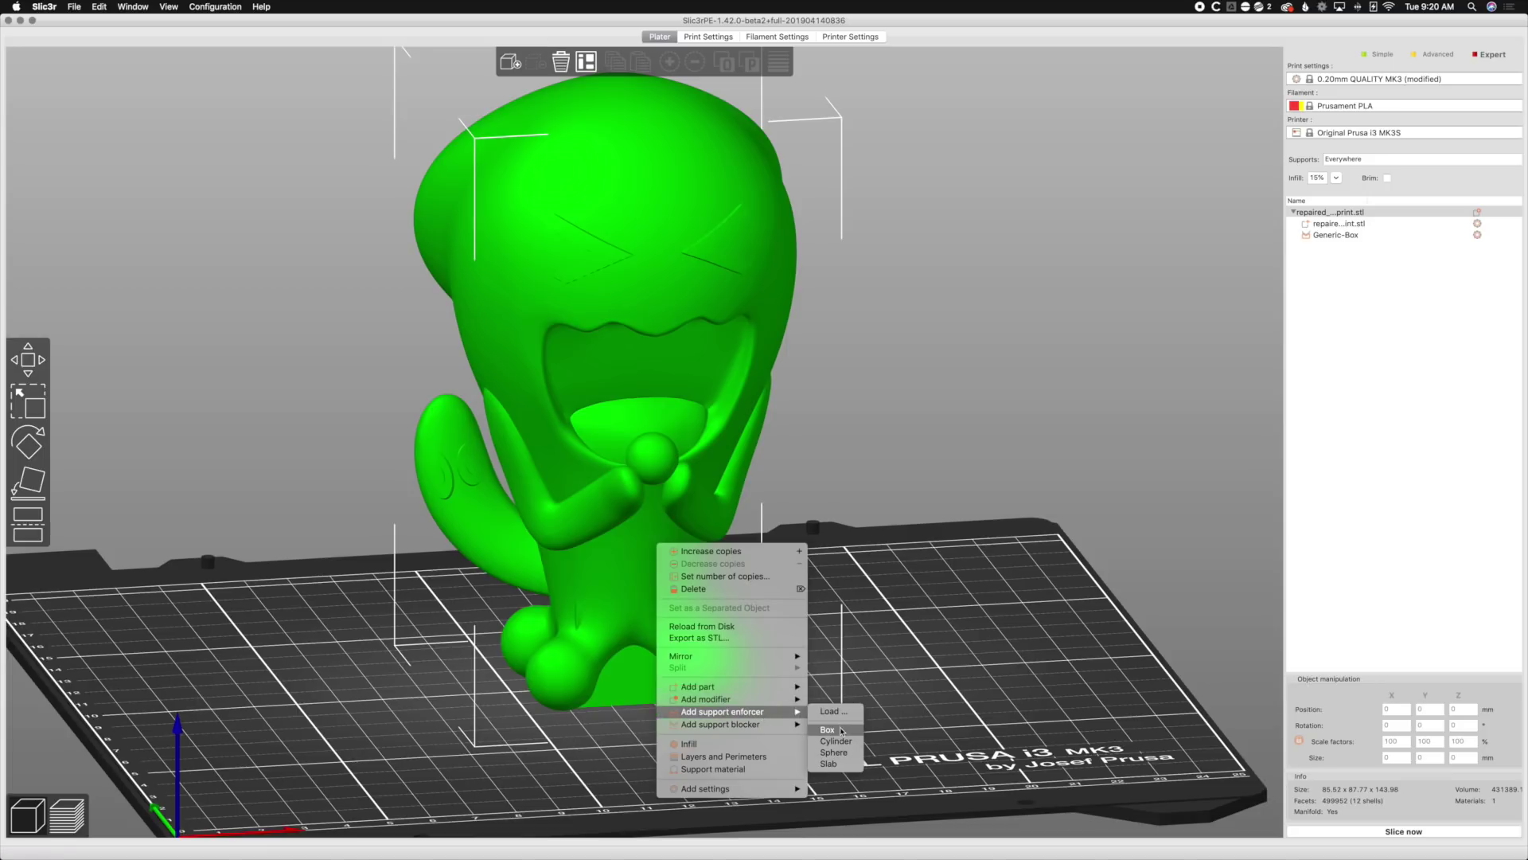
left_click(882, 737)
left_click_drag(890, 681, 658, 694)
key("3")
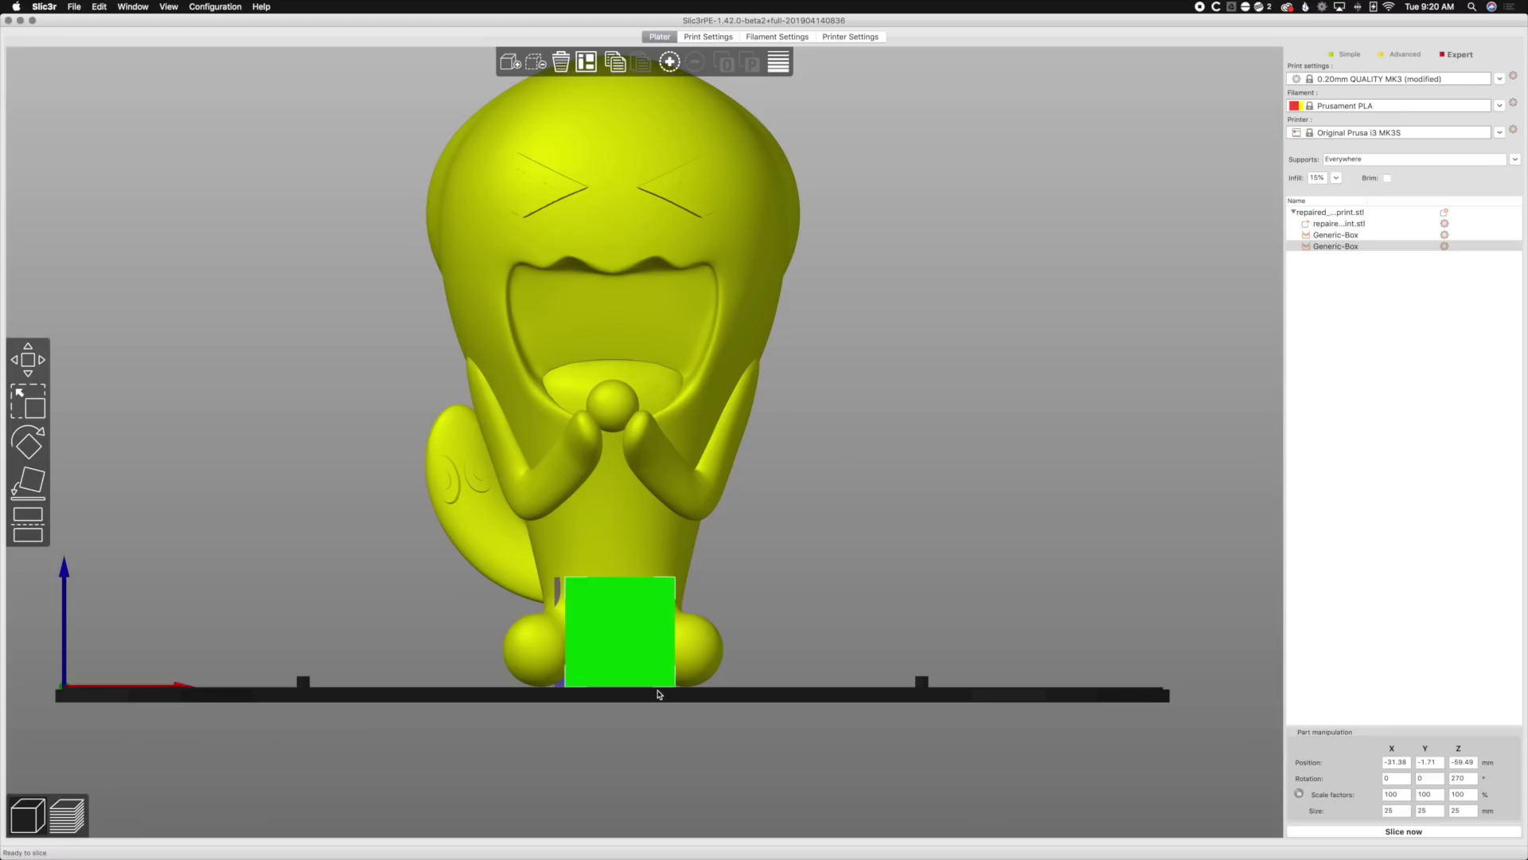
key("4")
key("2")
key("5")
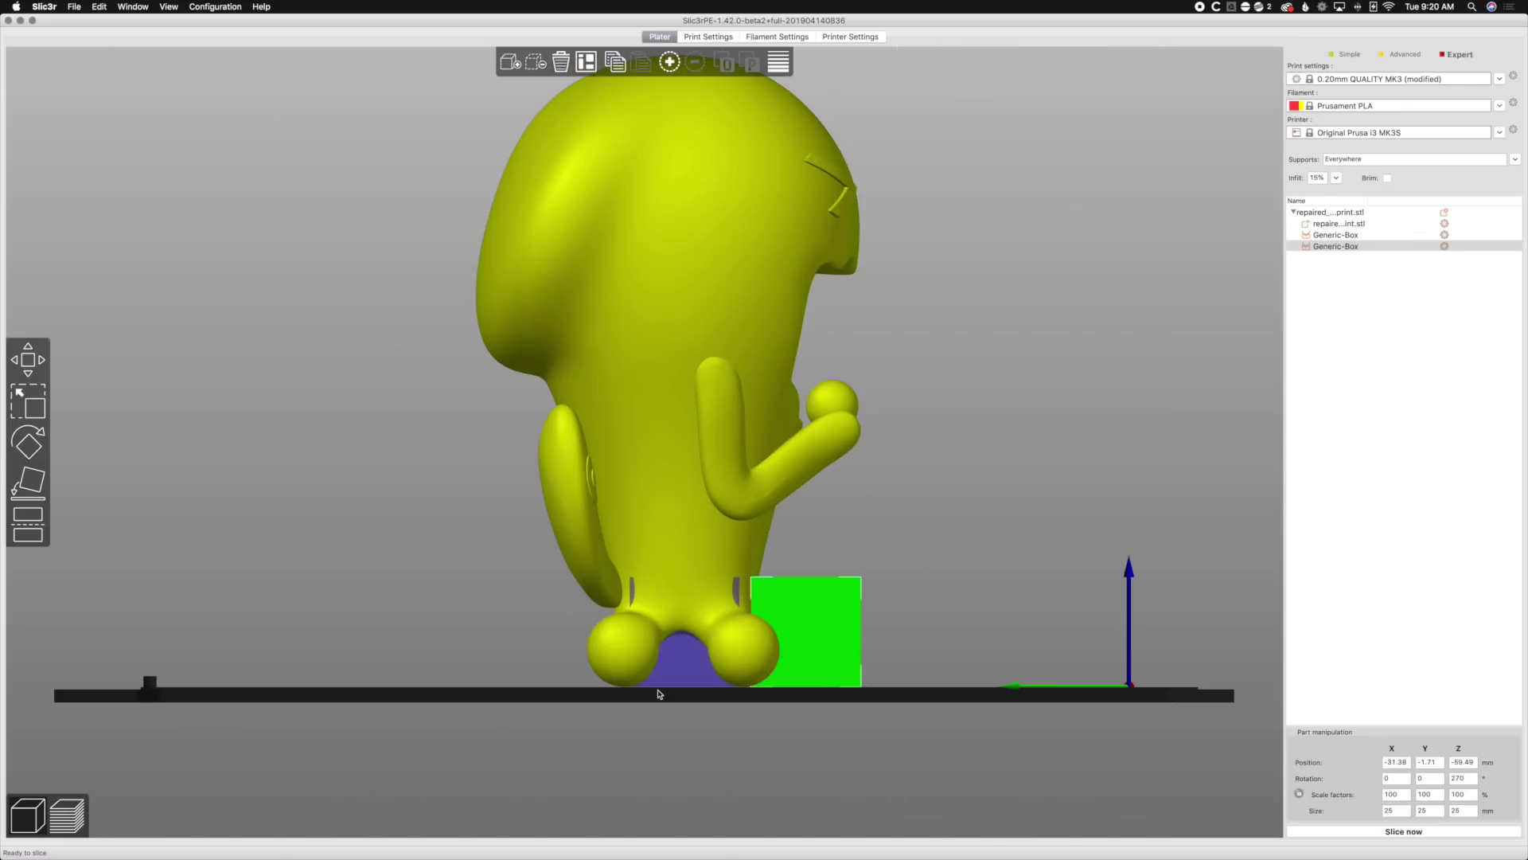
left_click_drag(830, 628, 838, 630)
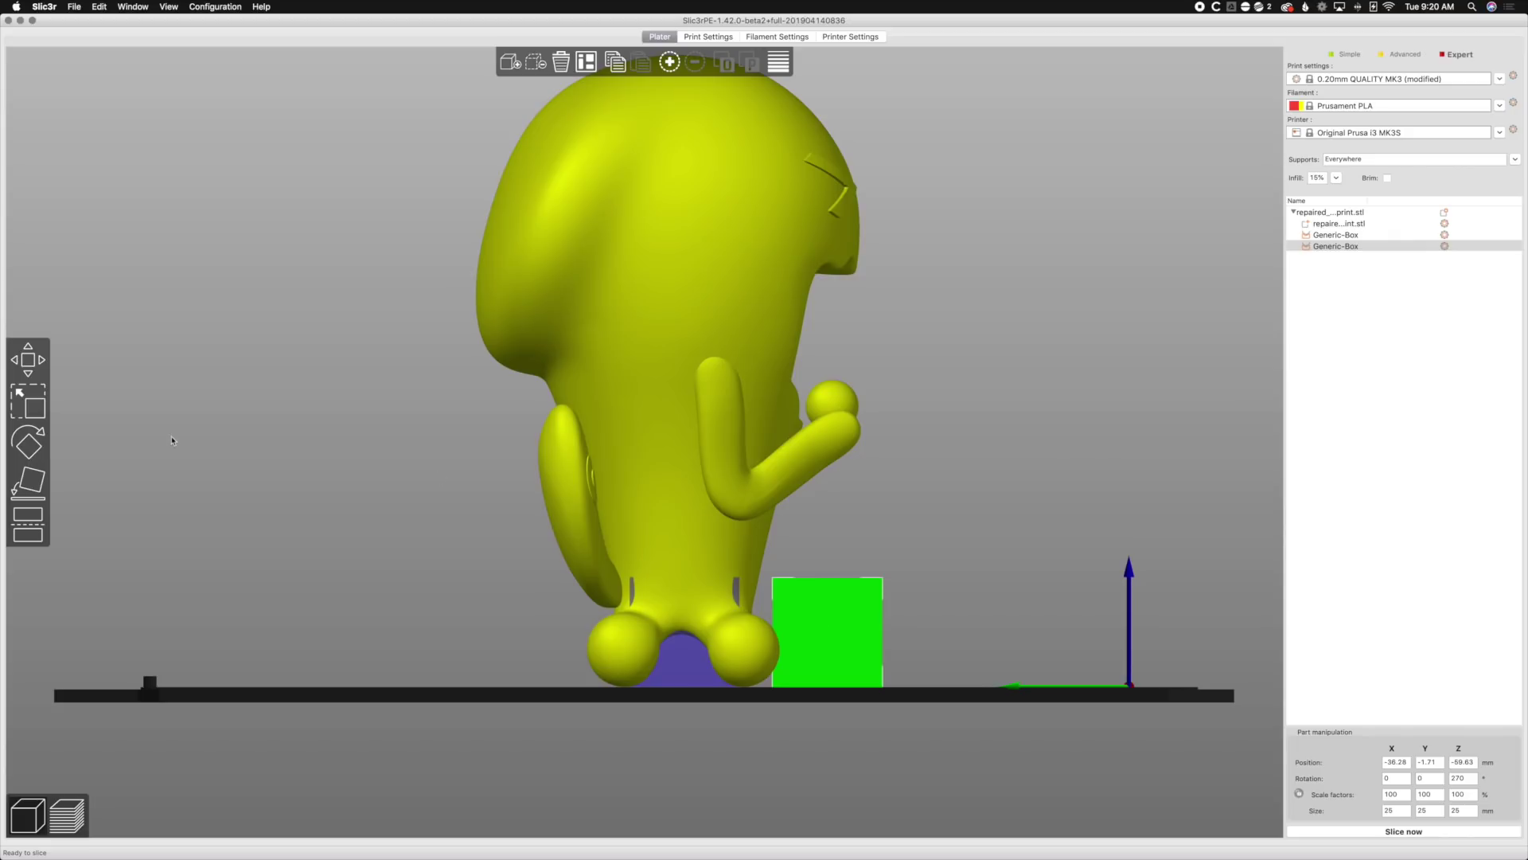
Shrink the second box enforcer uniformly to about 8.41 mm.
left_click(38, 398)
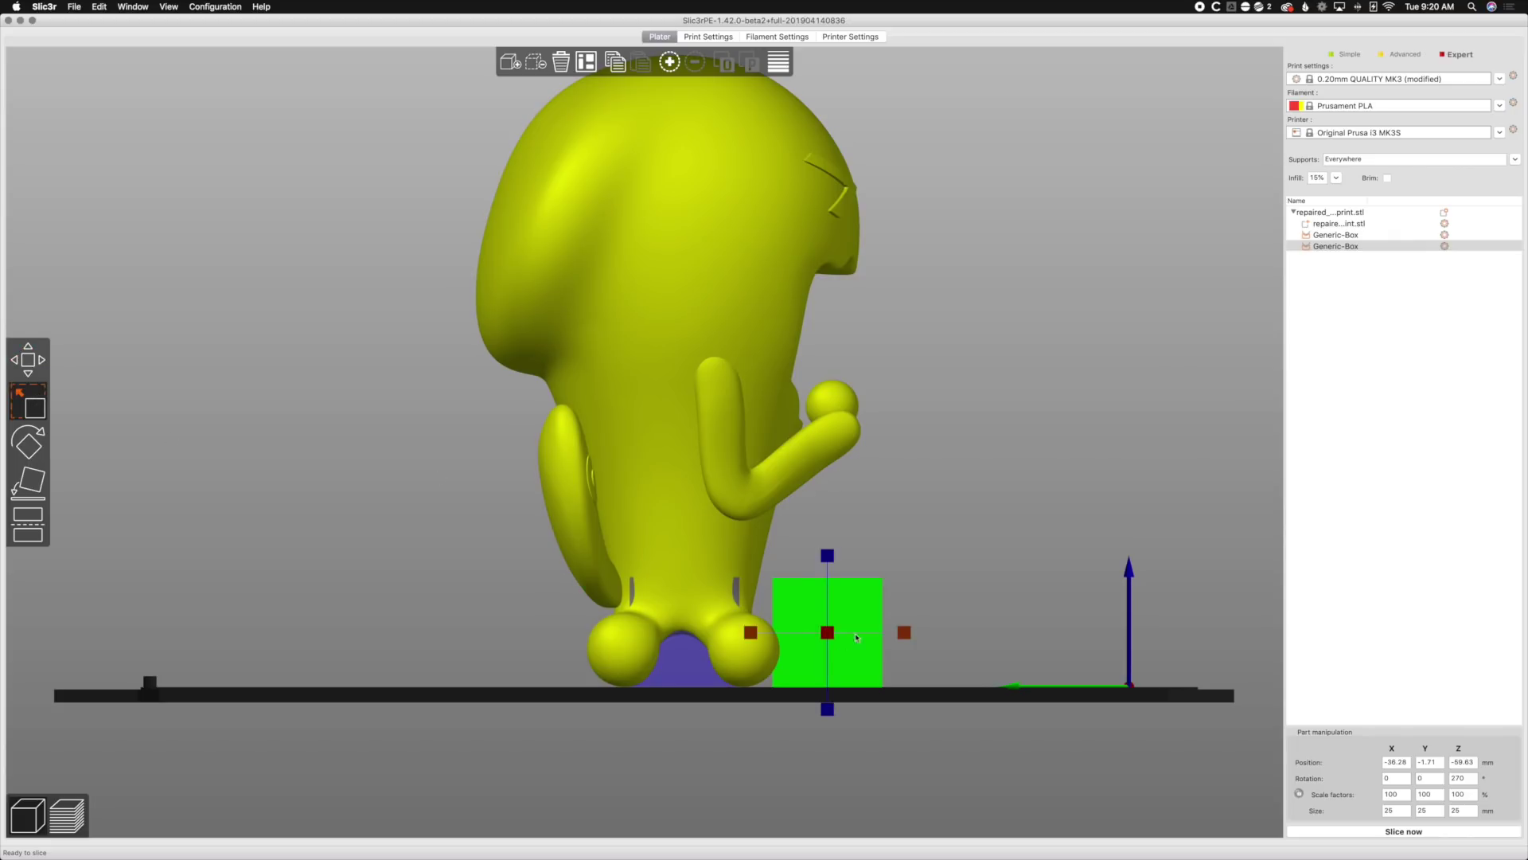
left_click_drag(904, 632, 866, 631)
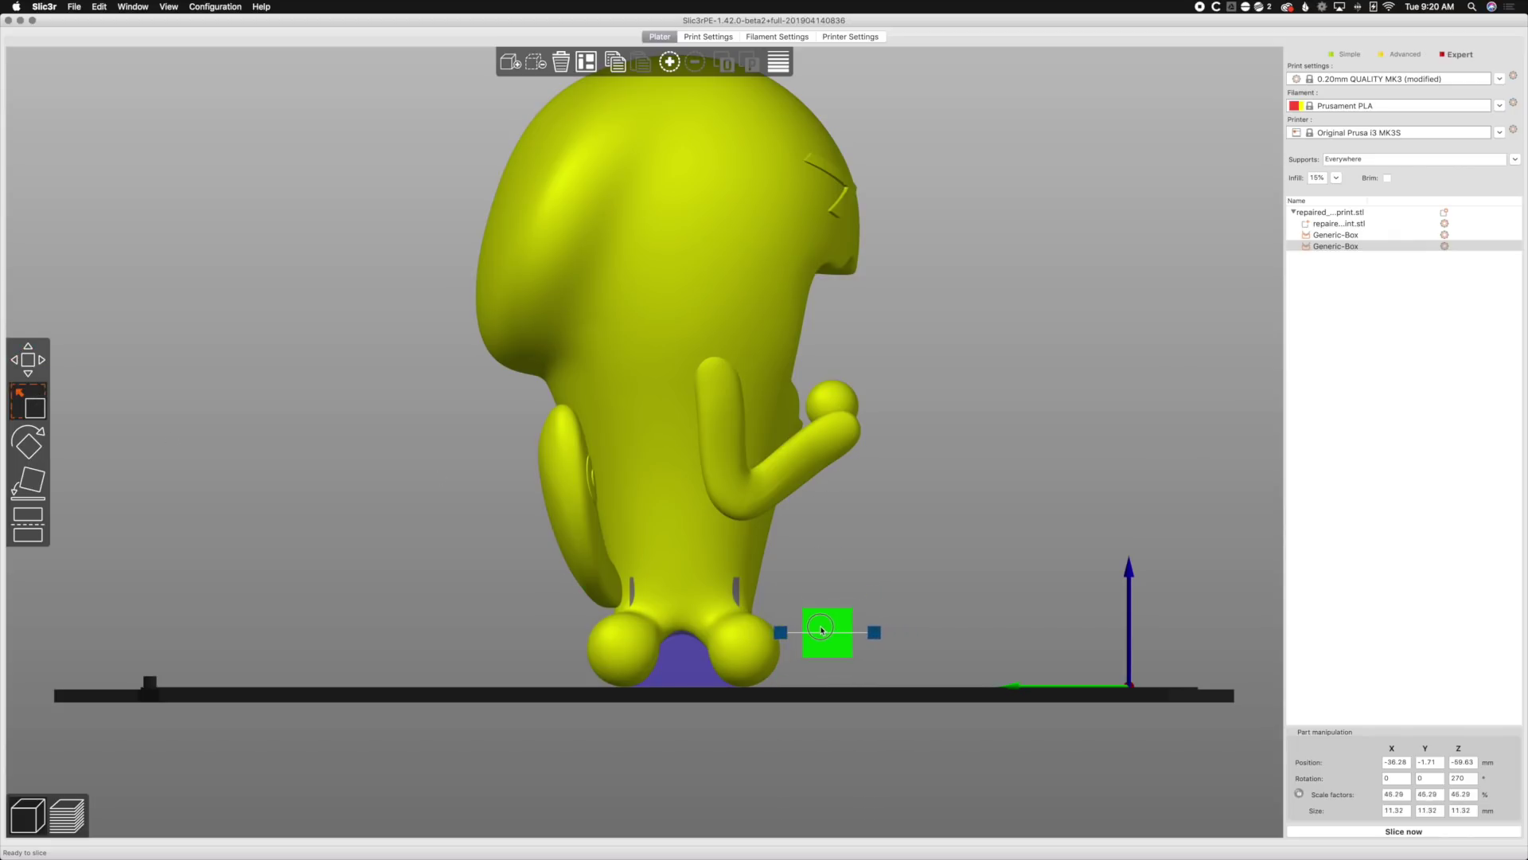
left_click_drag(1017, 623, 981, 622)
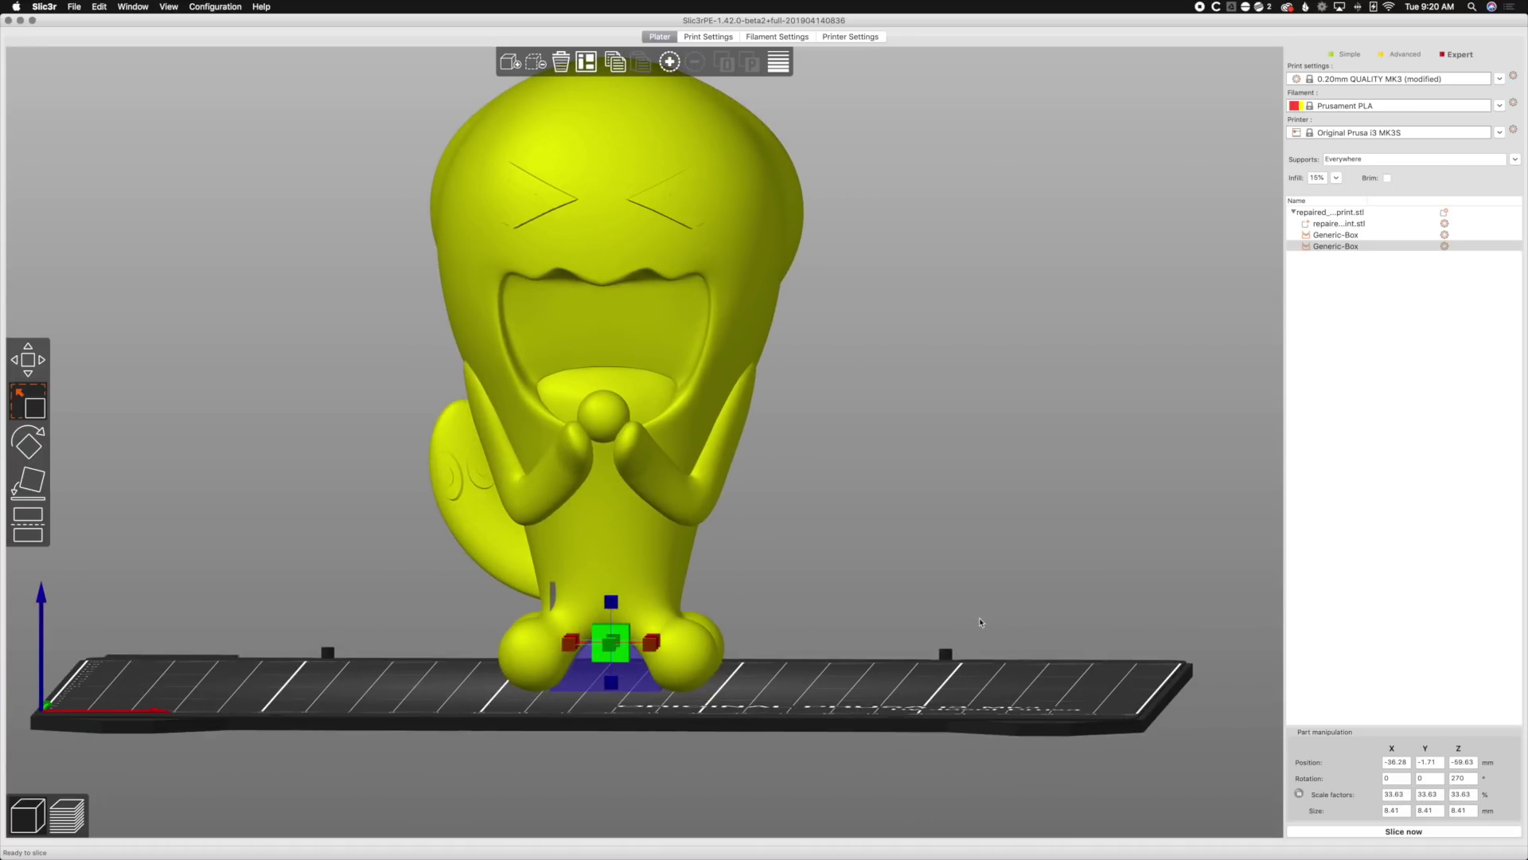
Raise the small box along Z to sit between the clasped hands under the chin.
left_click(35, 359)
left_click_drag(611, 579, 615, 413)
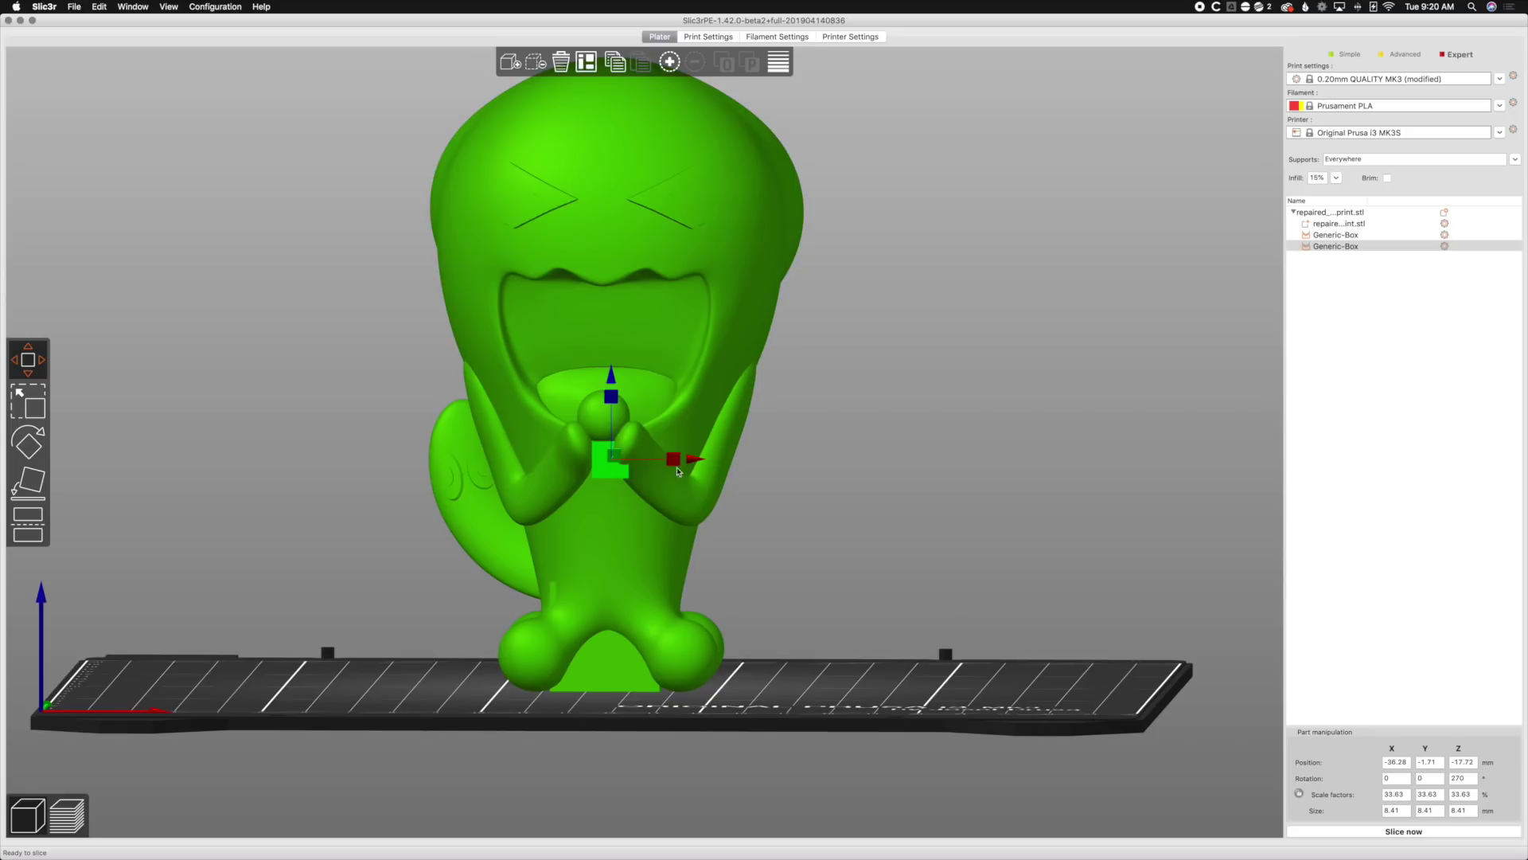
left_click_drag(677, 461, 675, 464)
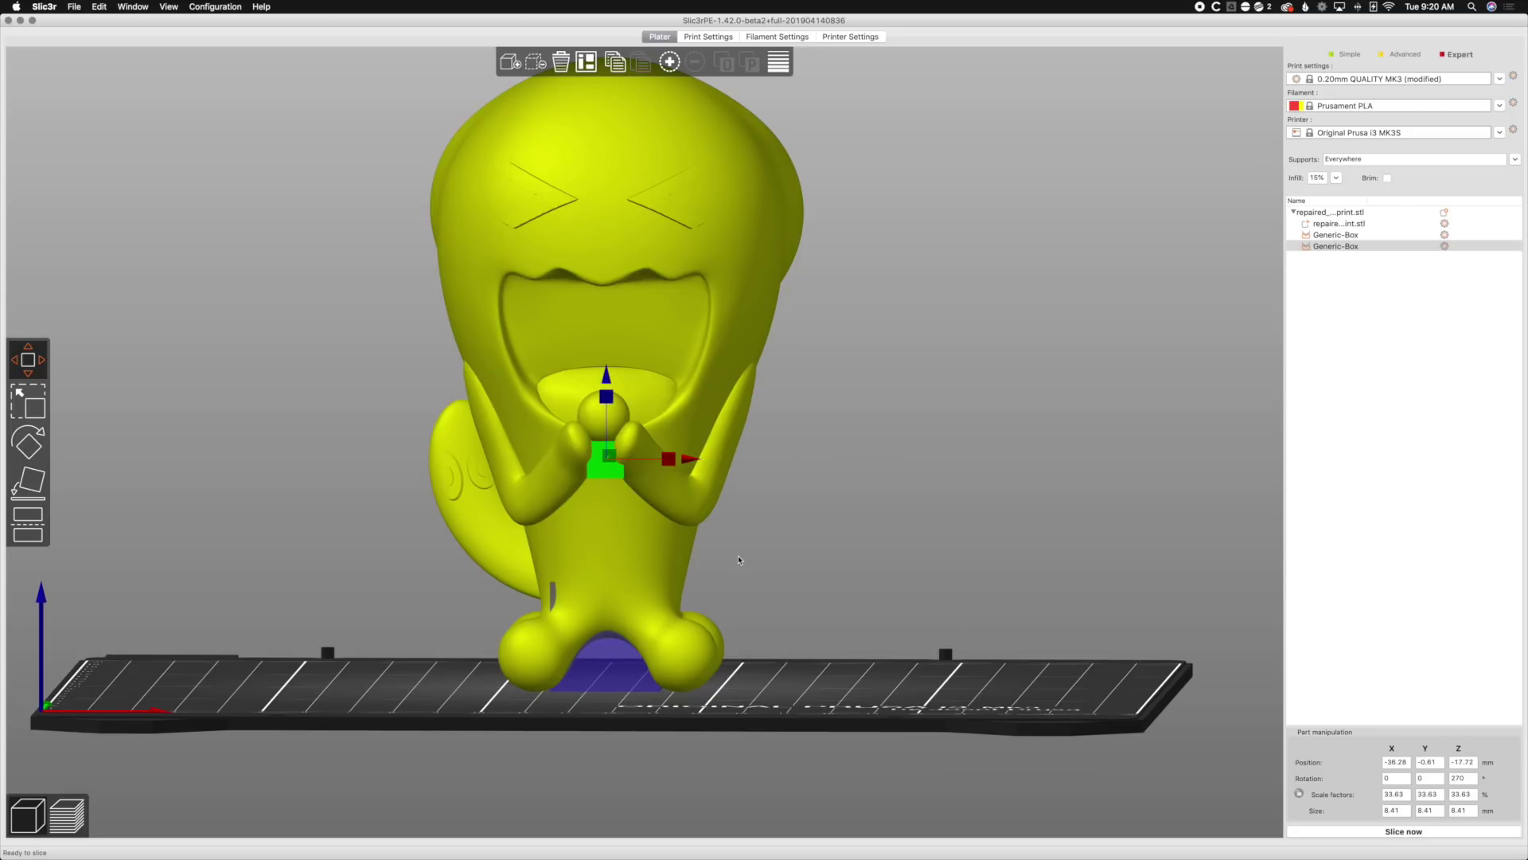
key("5")
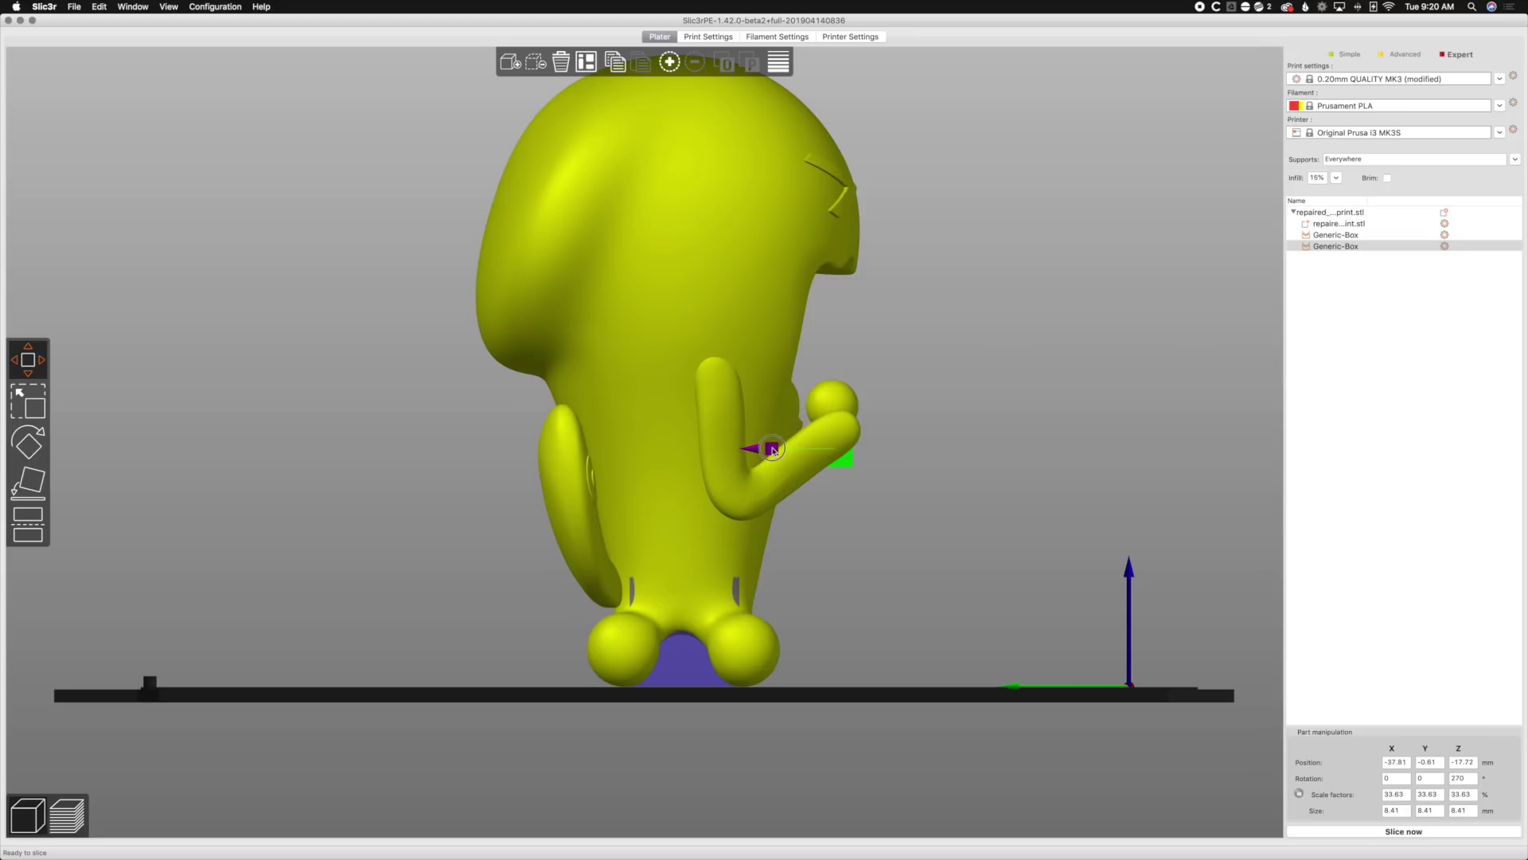
left_click_drag(965, 539, 859, 598)
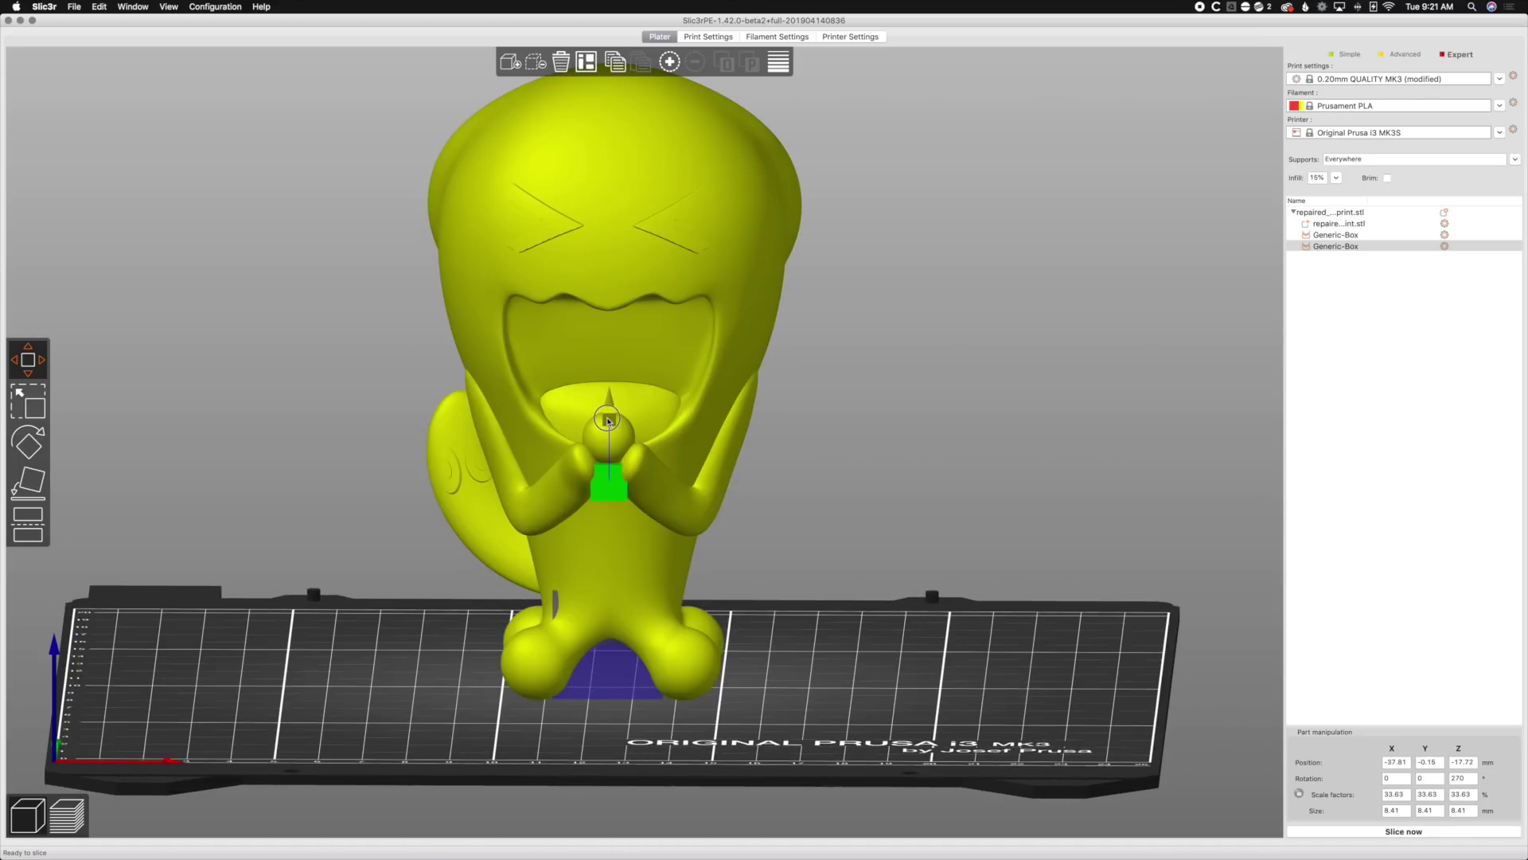
left_click(816, 667)
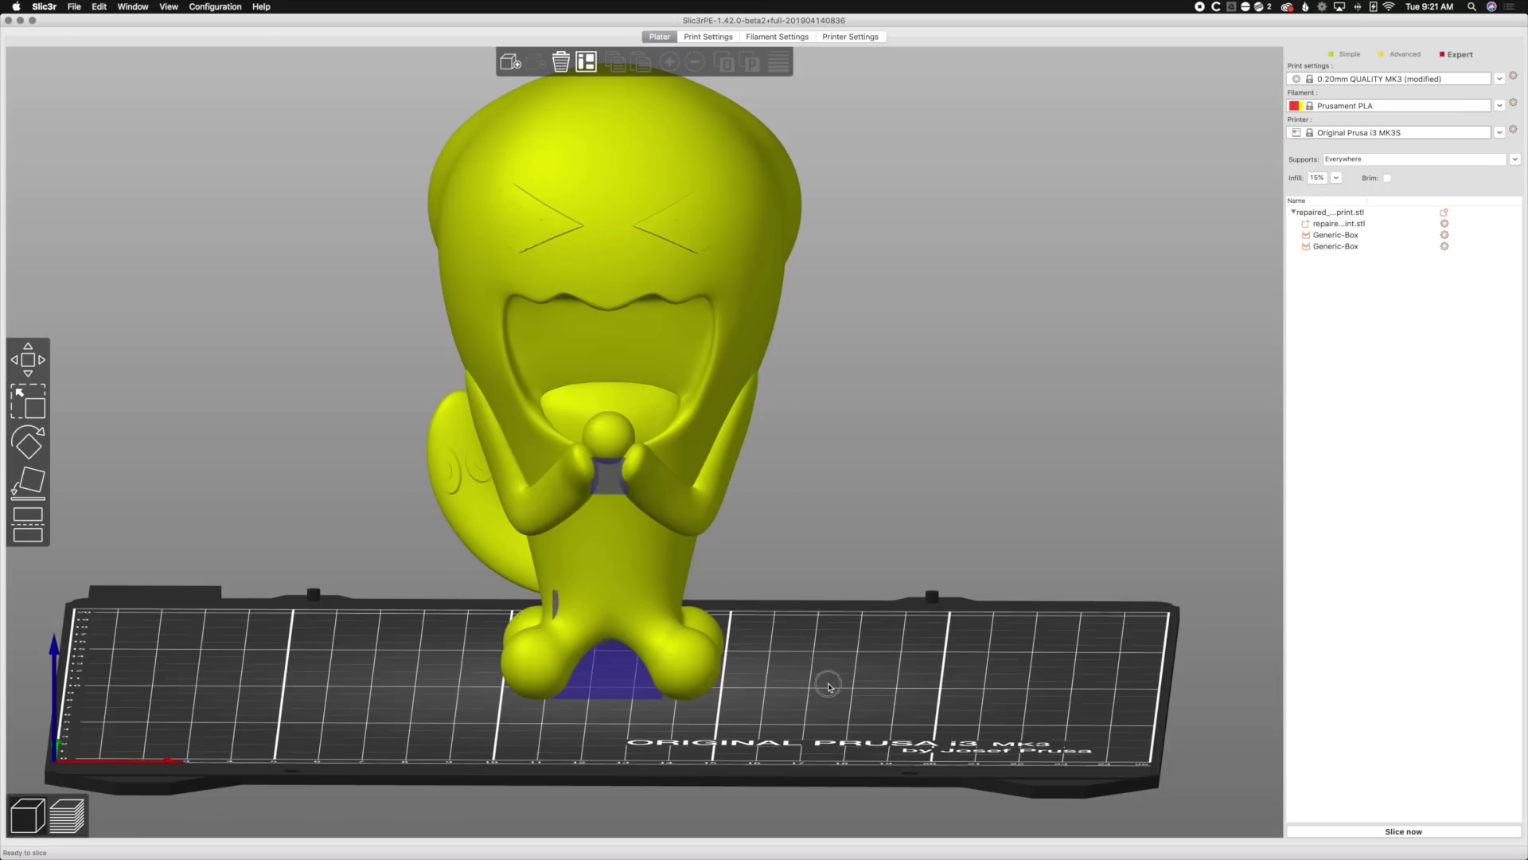
left_click_drag(828, 684, 709, 543)
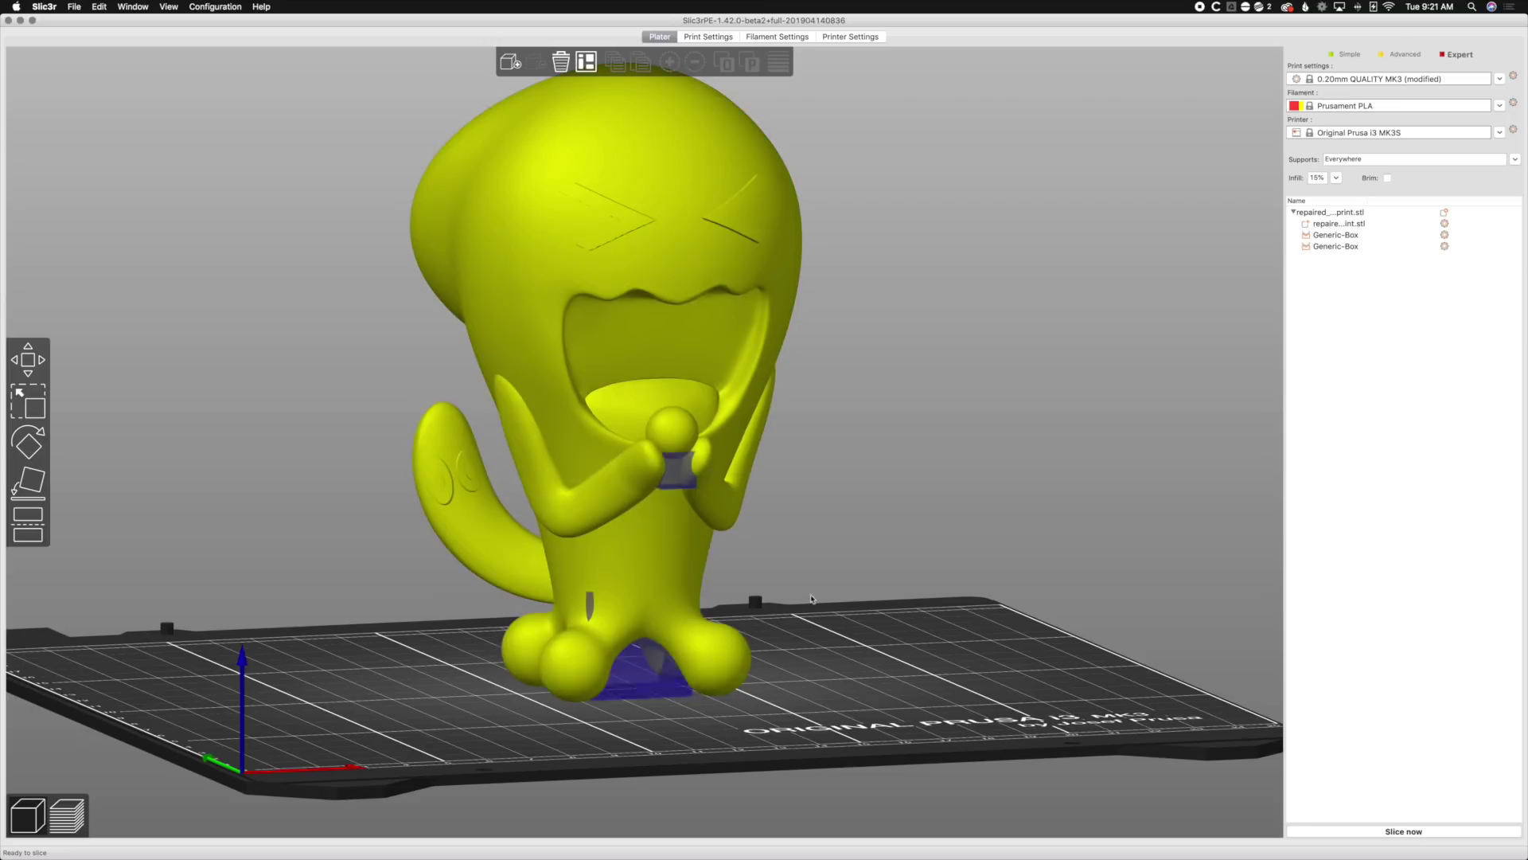
mouse_move(853, 646)
left_mouse_down()
mouse_move(839, 648)
mouse_move(850, 656)
left_mouse_up()
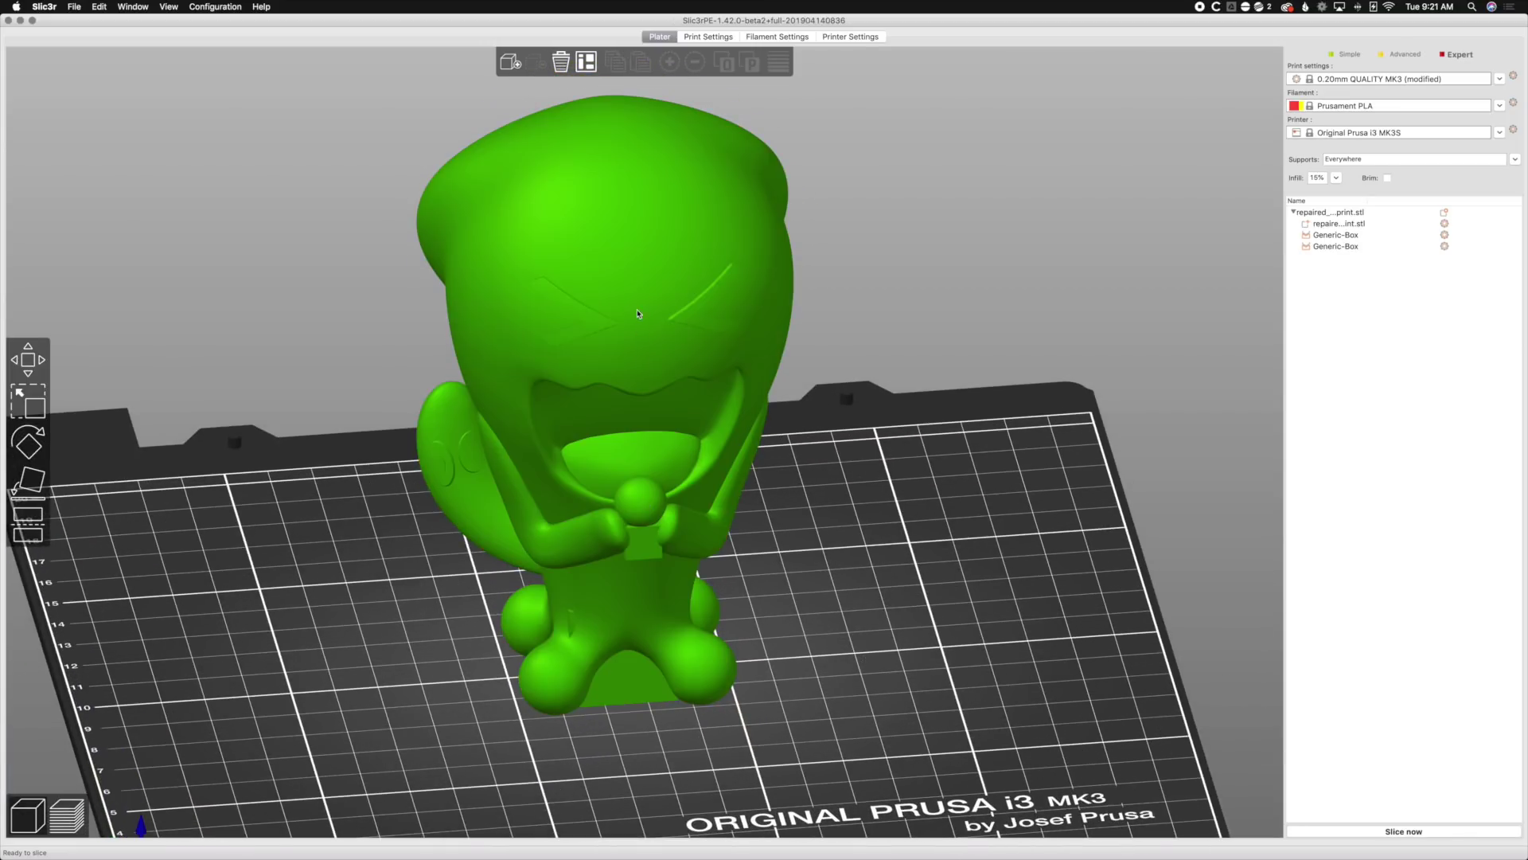
right_click(638, 313)
Add a third Box support enforcer and raise it up toward the figure's face.
mouse_move(701, 476)
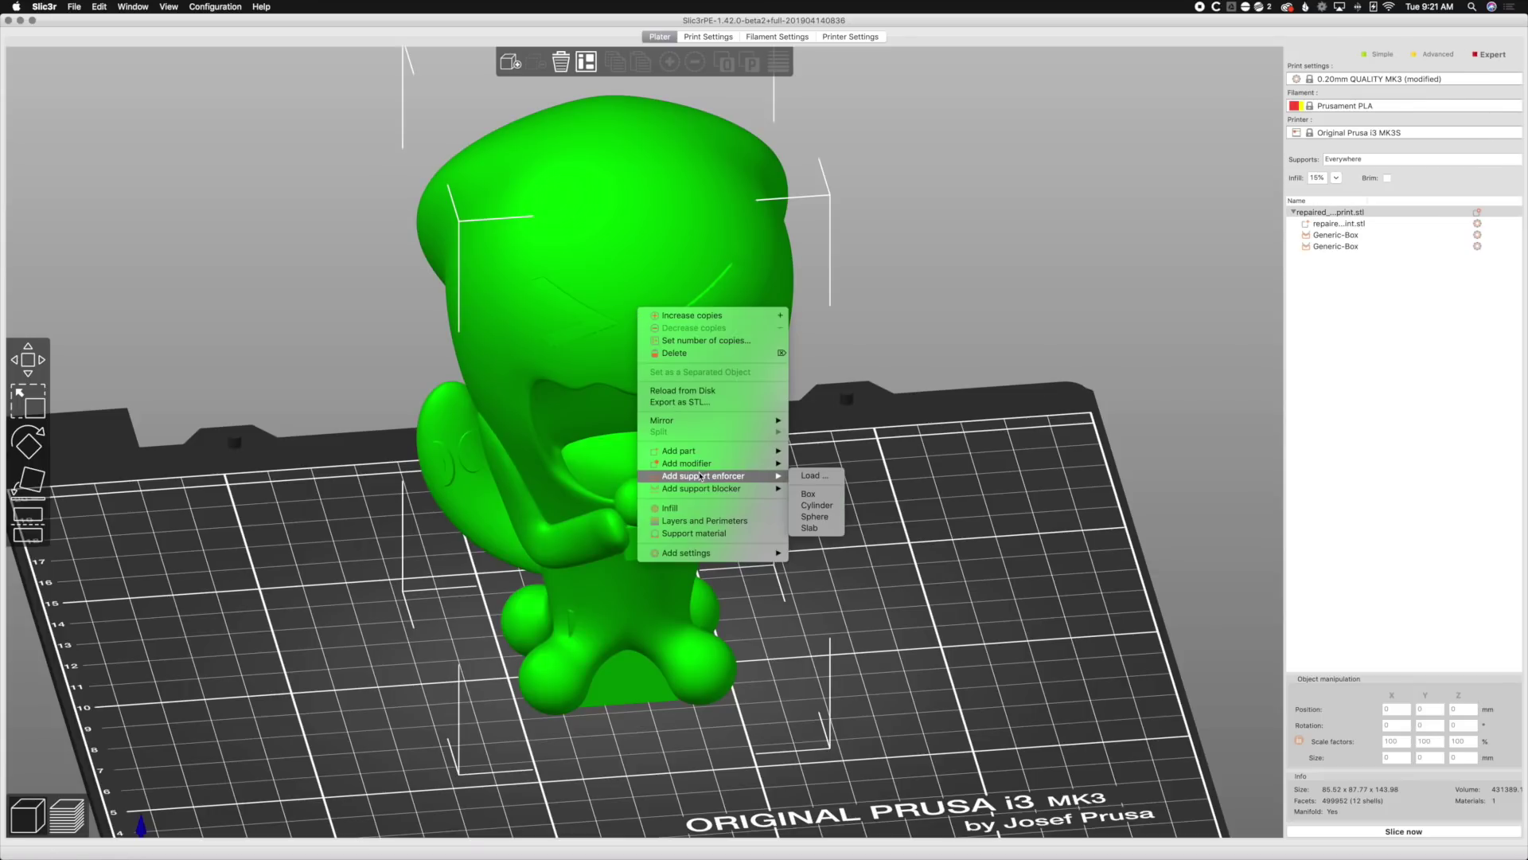
left_click(828, 495)
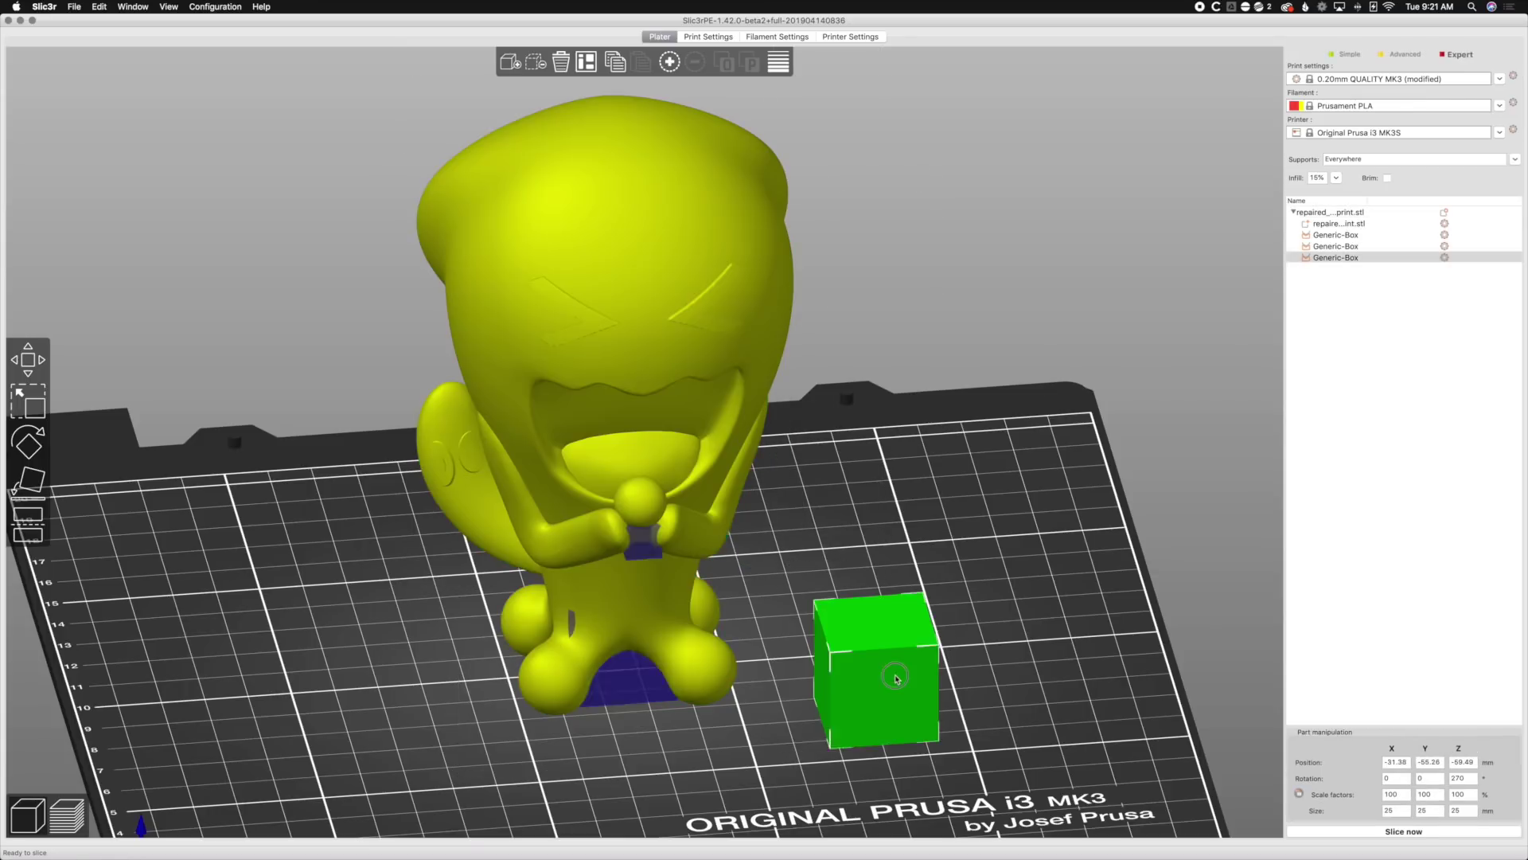
left_click_drag(896, 677, 733, 635)
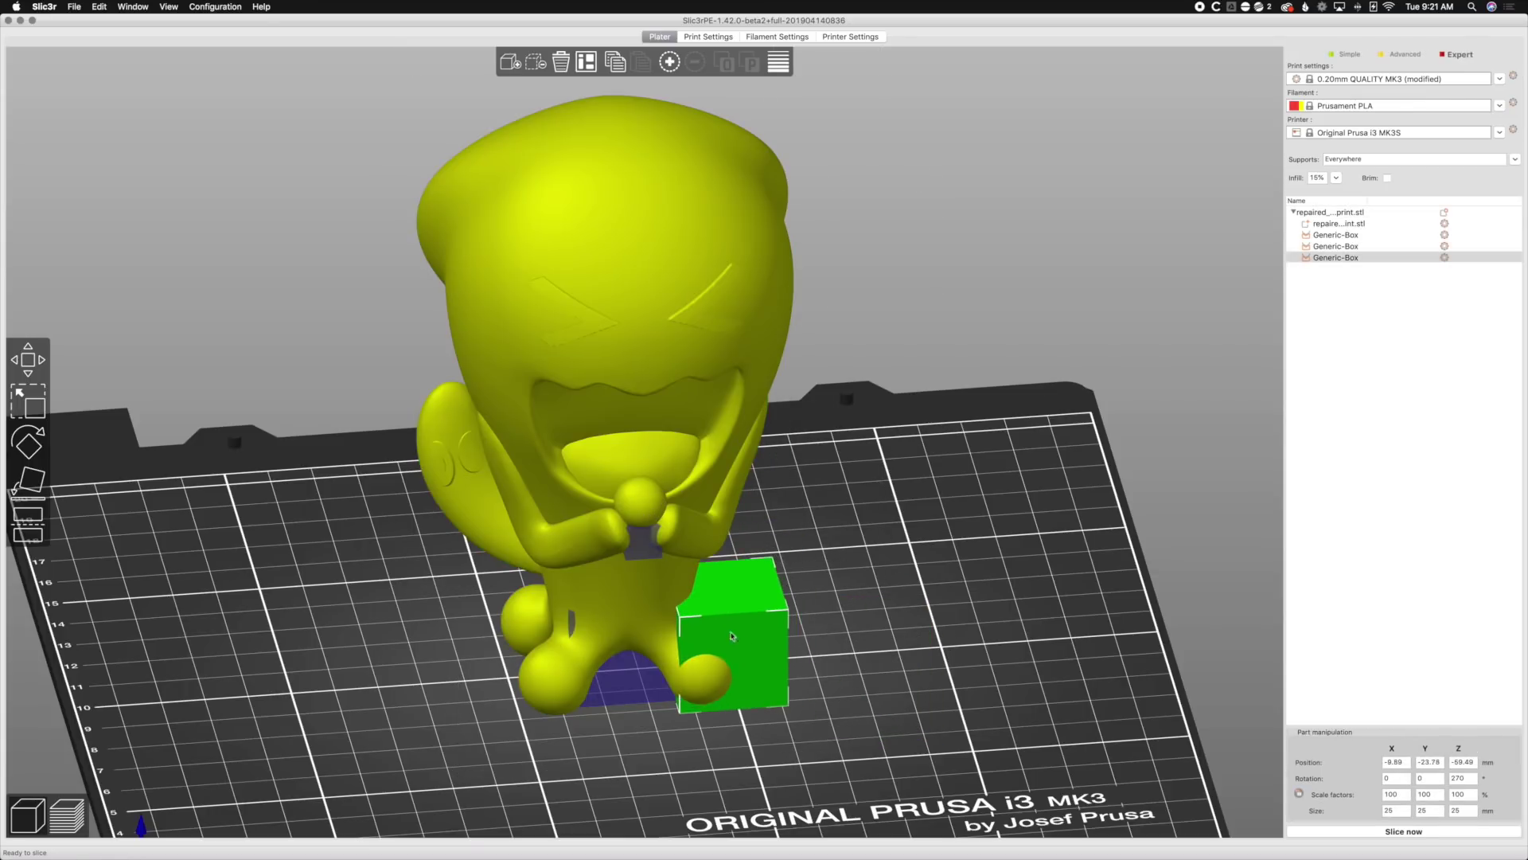
left_click(32, 360)
left_click_drag(726, 541, 711, 210)
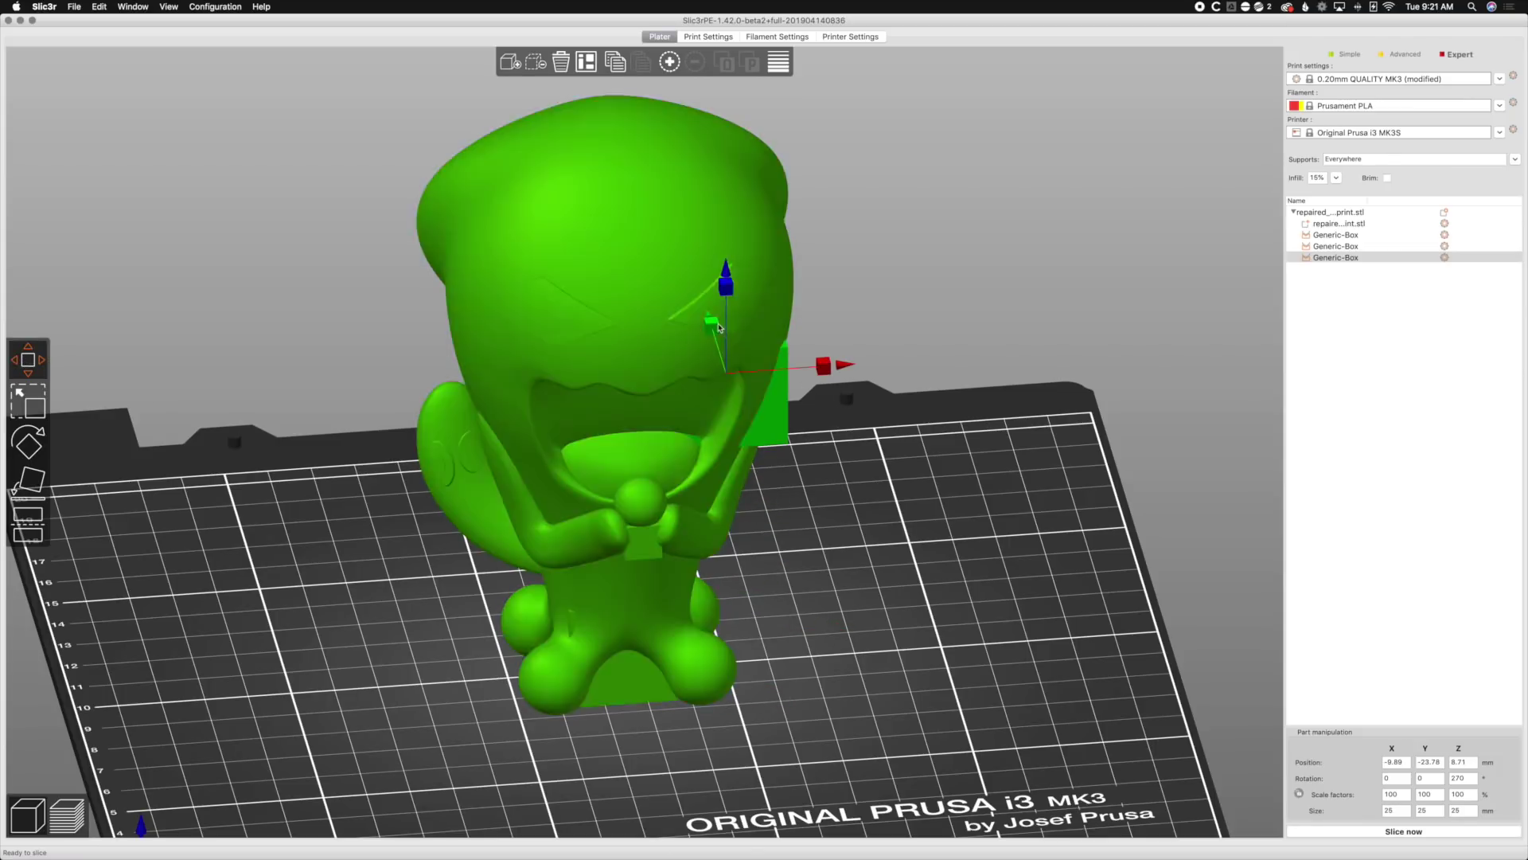
left_click_drag(711, 324, 746, 446)
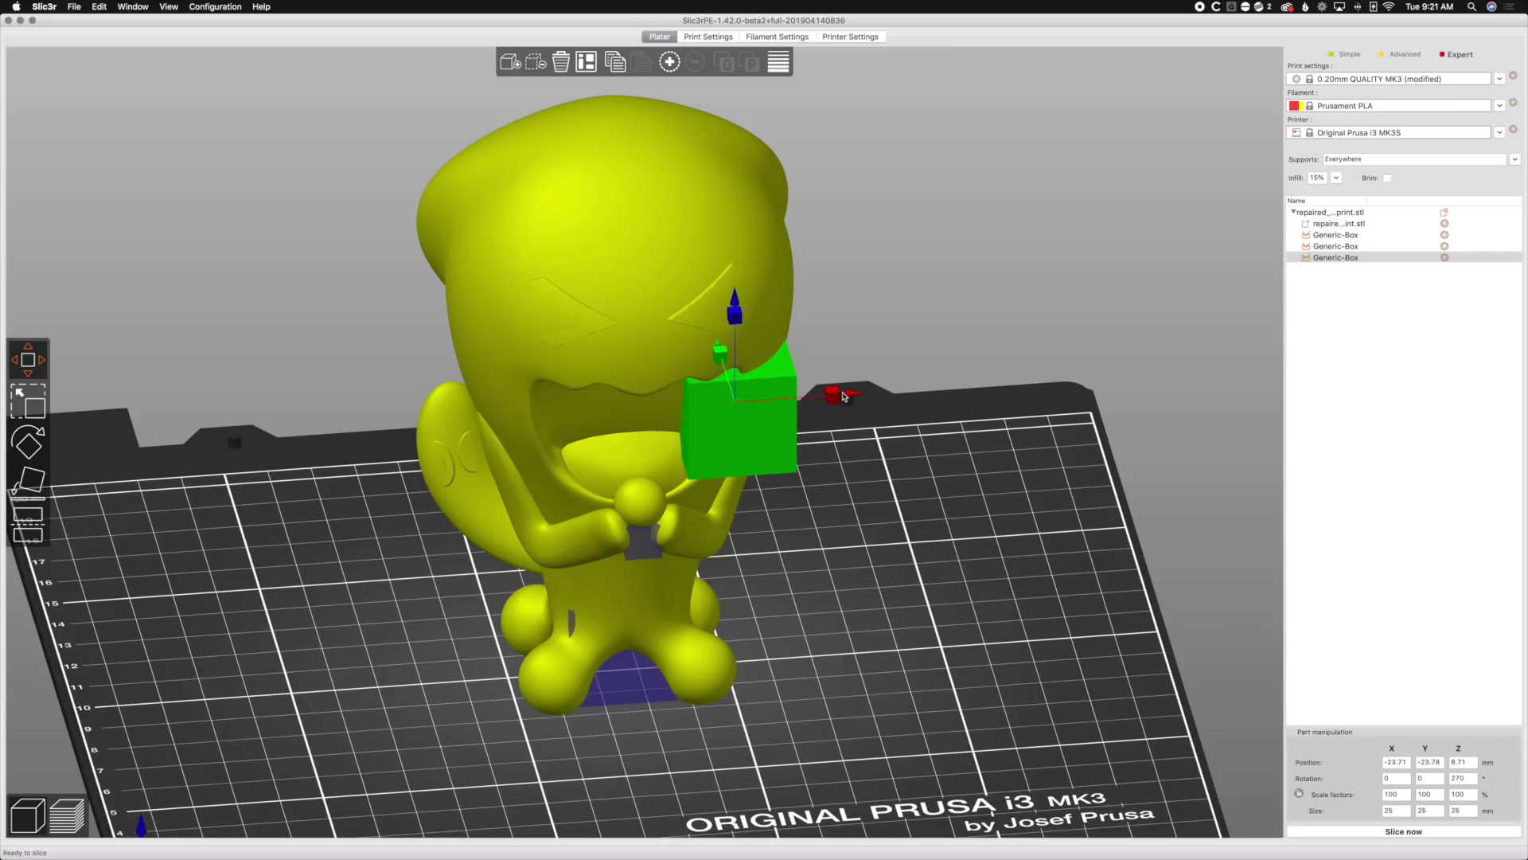
left_click_drag(842, 398, 740, 400)
Position the third box so it sits within the figure's open mouth.
left_click_drag(831, 540, 899, 562)
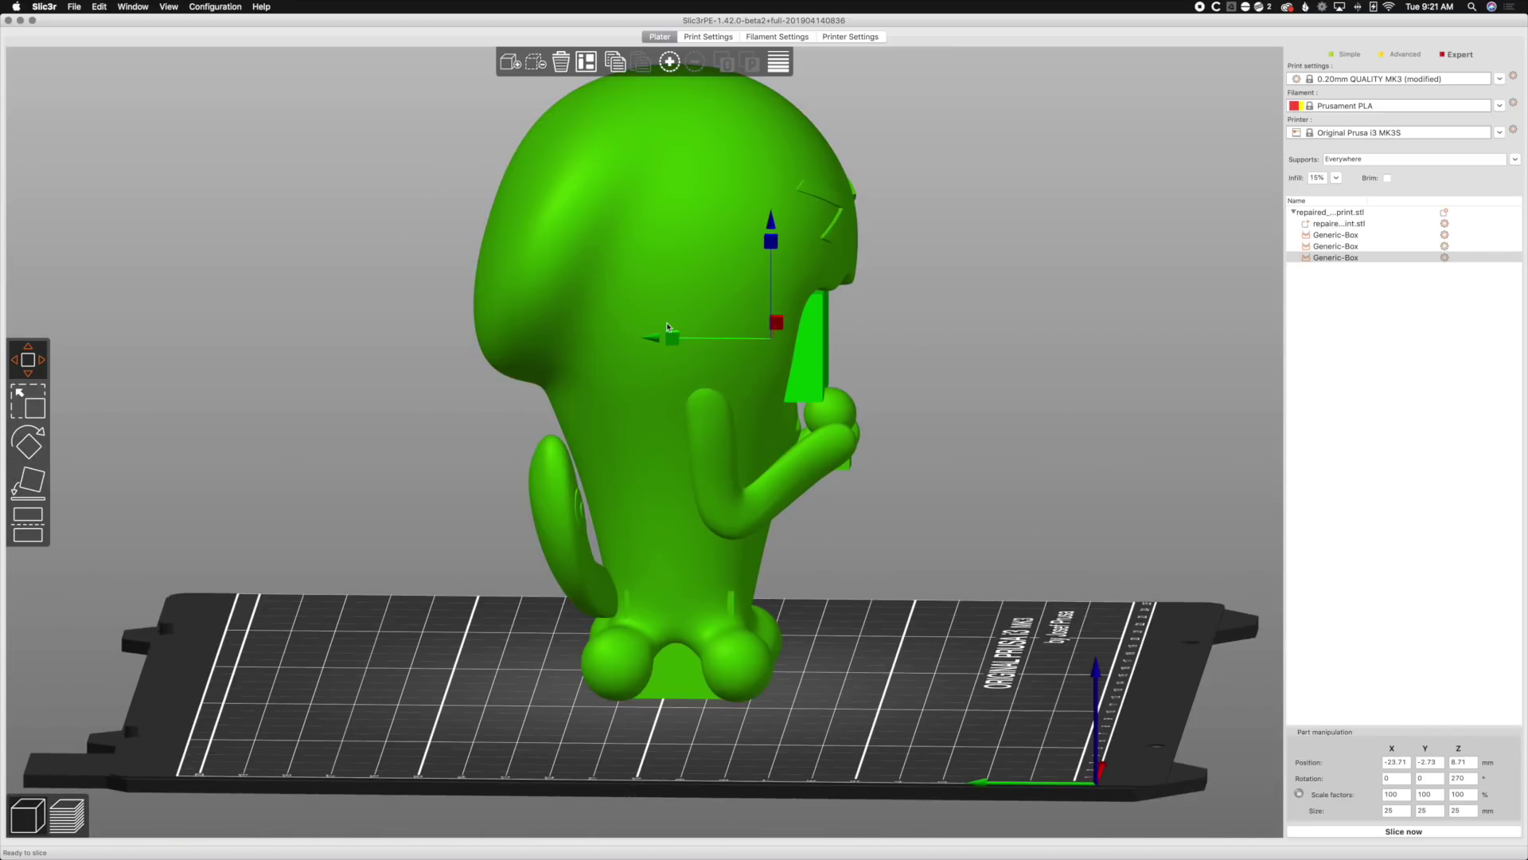
left_click_drag(671, 336, 699, 338)
left_click_drag(889, 589, 890, 585)
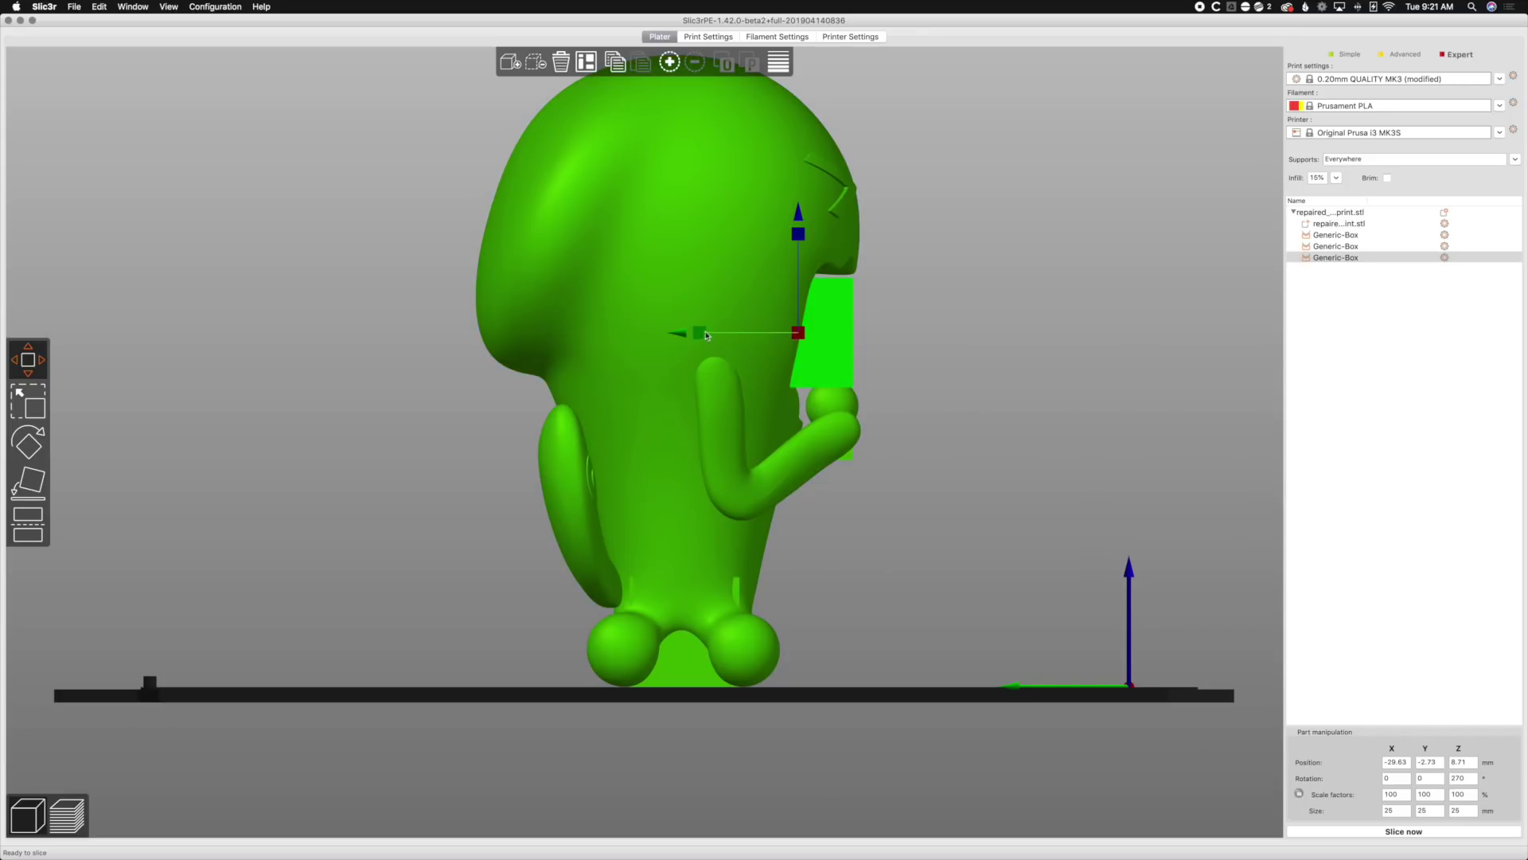
left_click_drag(705, 335, 705, 335)
left_click_drag(806, 232, 806, 220)
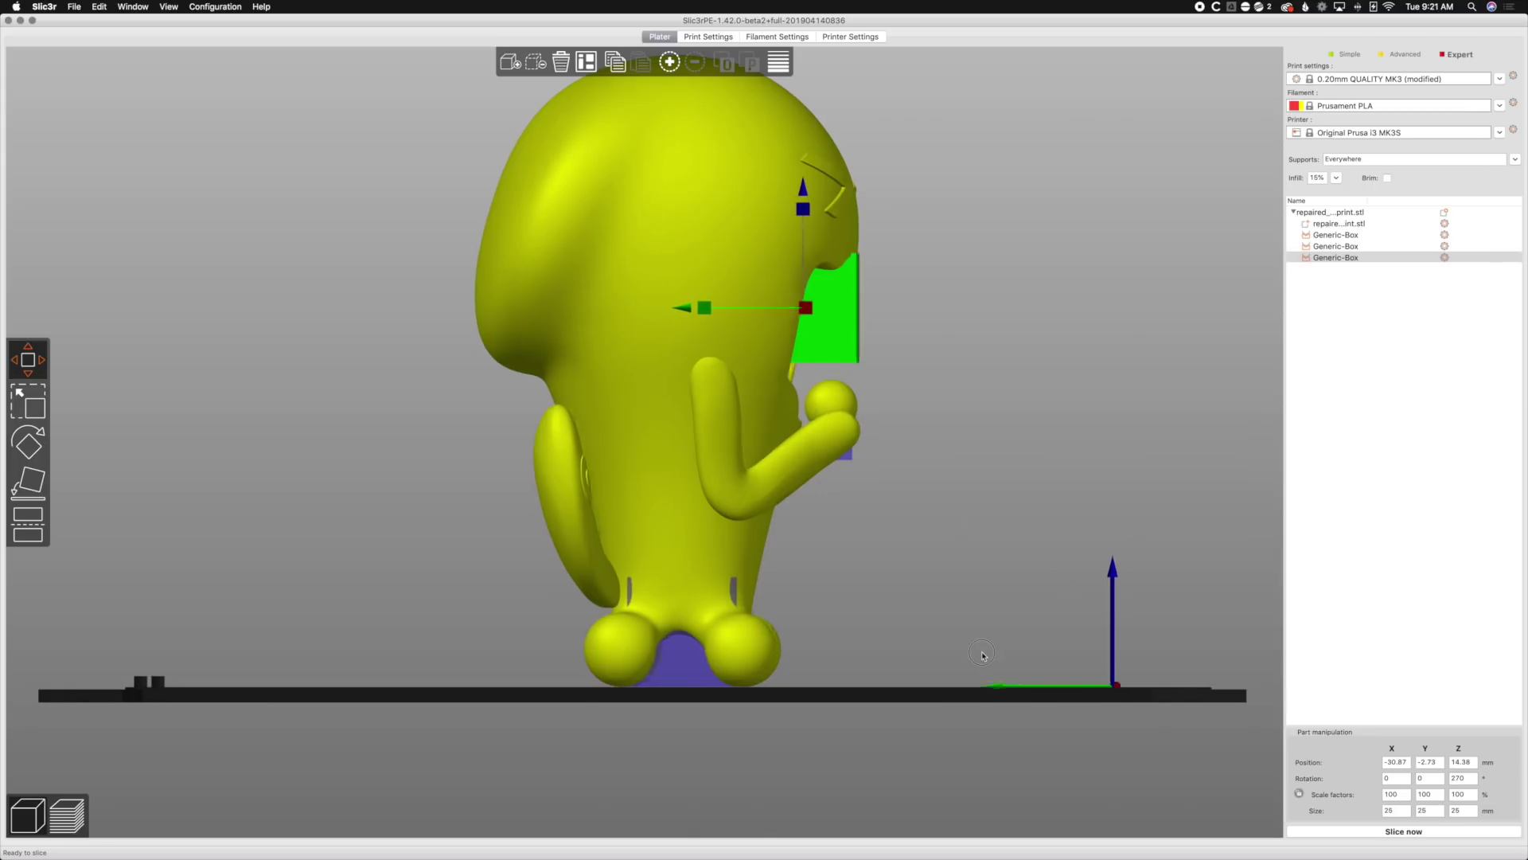
left_click_drag(985, 658, 953, 660)
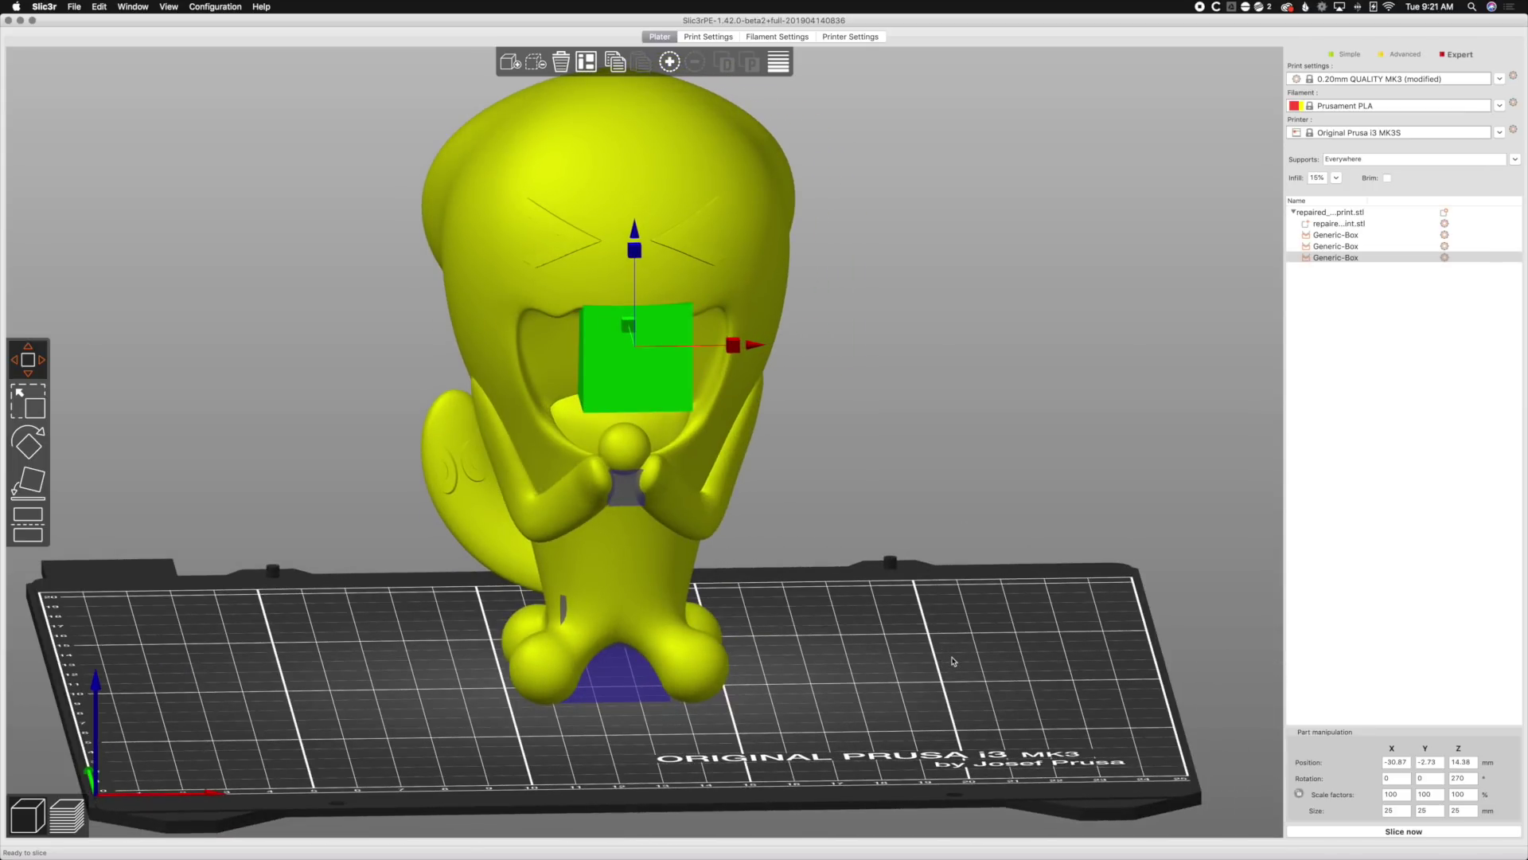
key("4")
key("3")
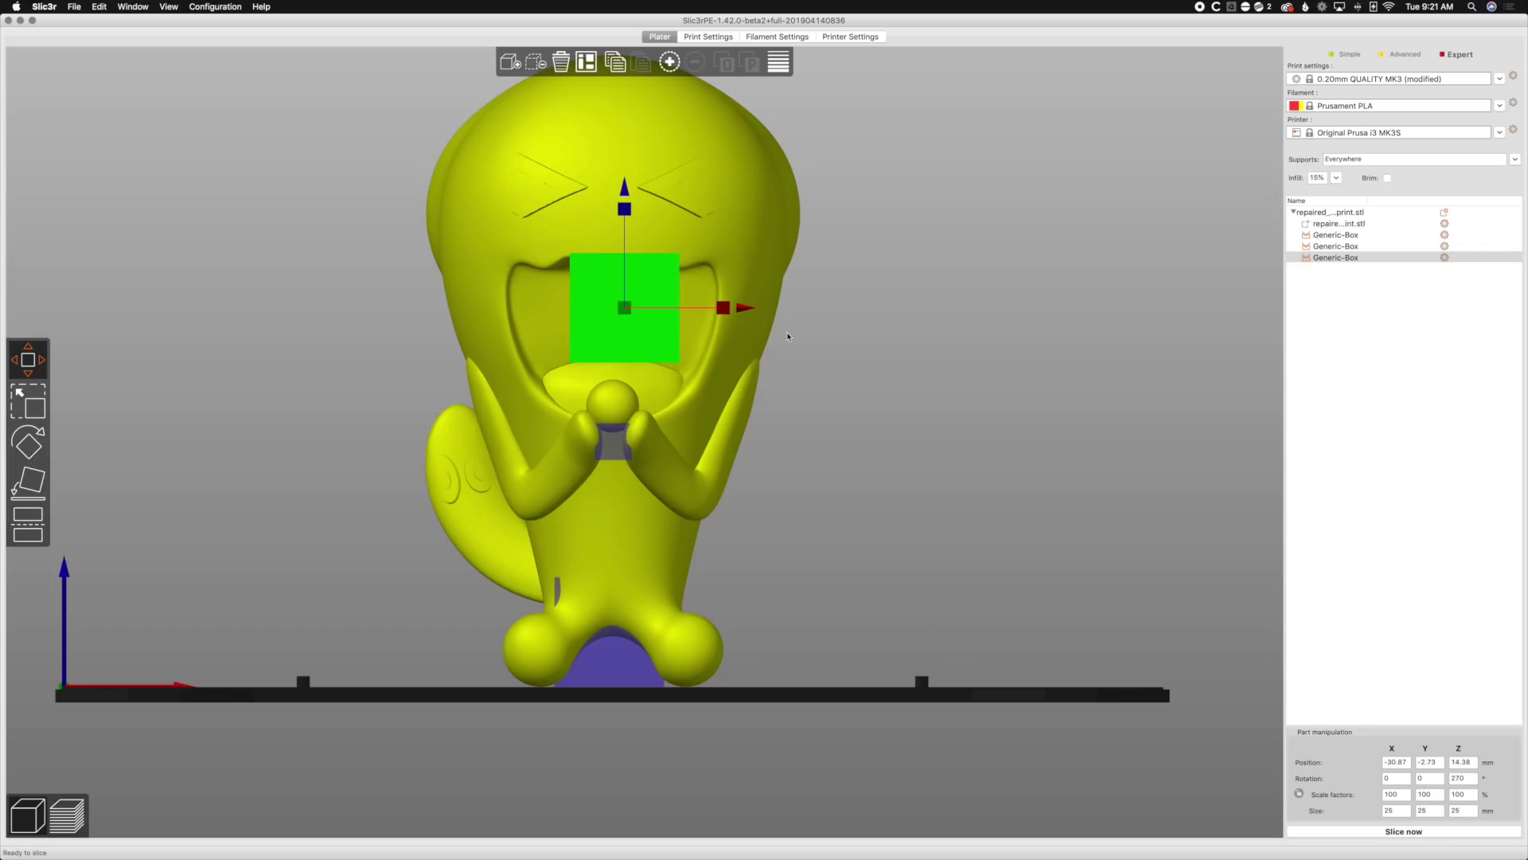
left_click_drag(723, 307, 724, 309)
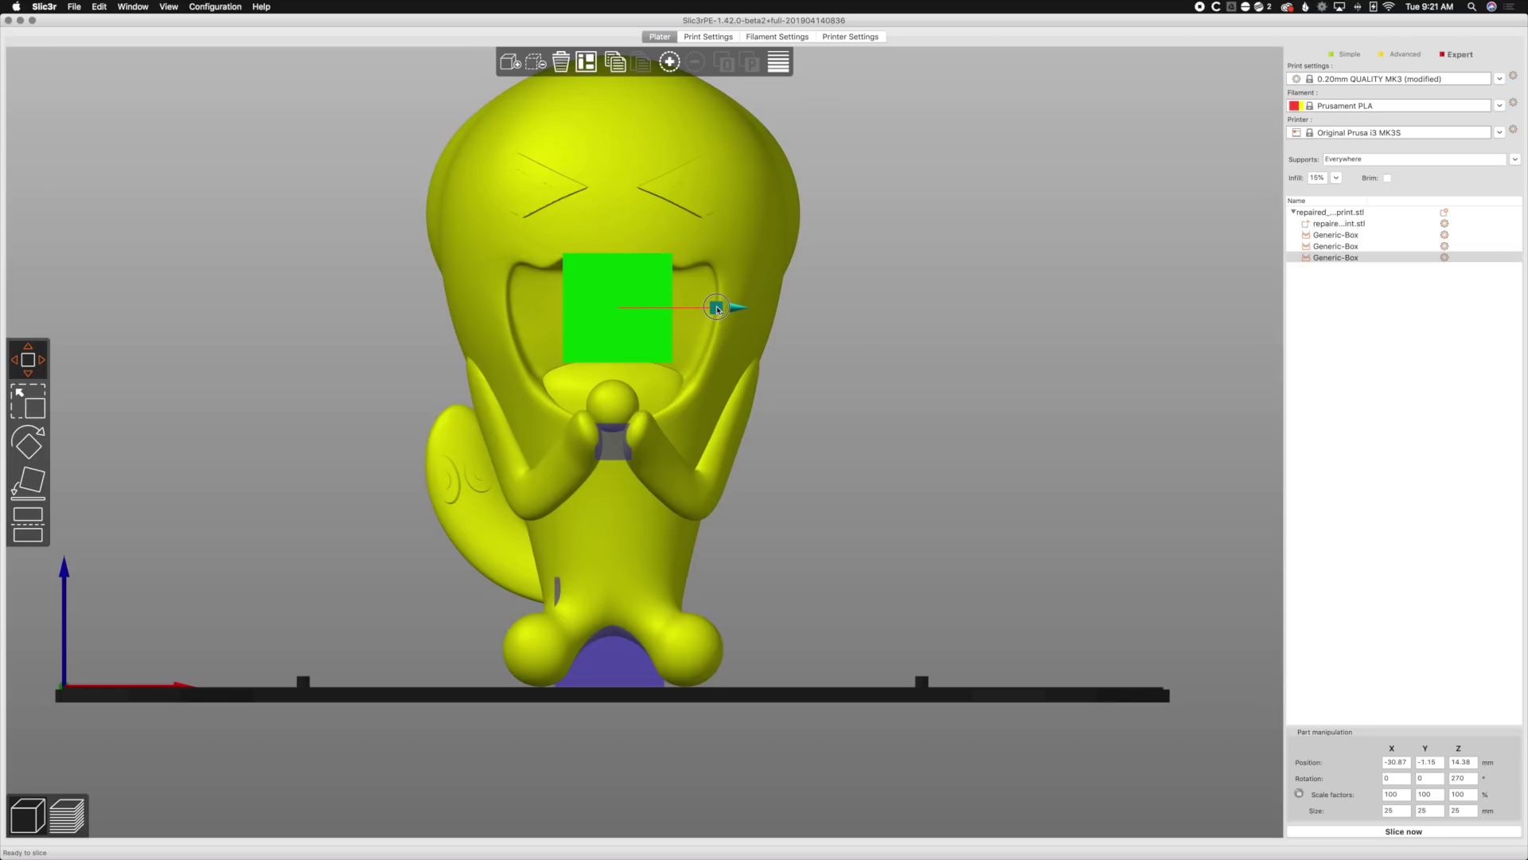
Stretch the third box along X to 209.43%, about 52.36 mm wide.
left_click(34, 413)
key("1")
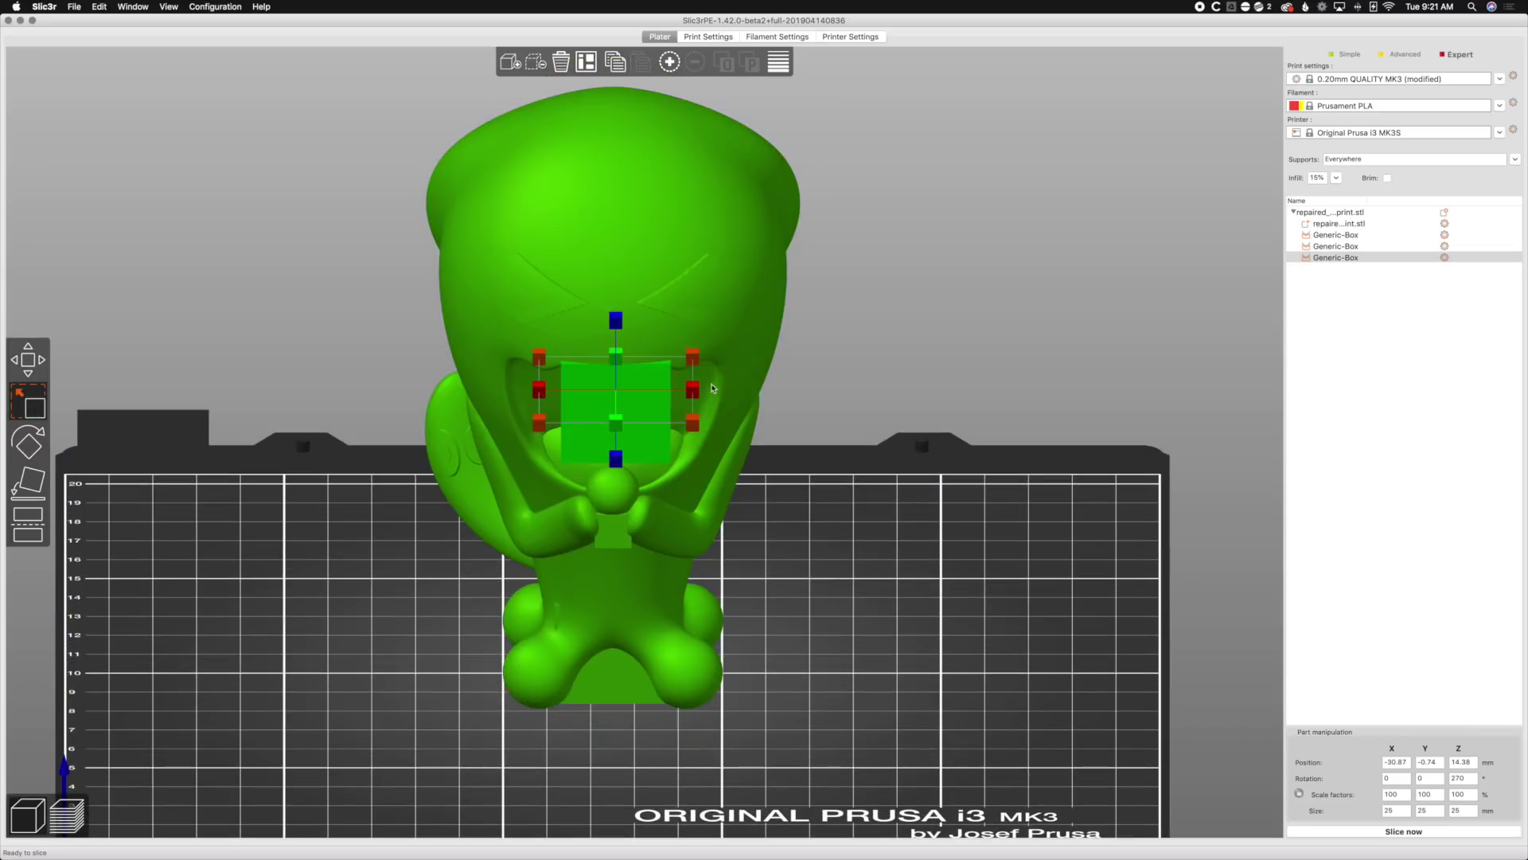
left_click_drag(683, 395, 782, 410)
mouse_move(858, 538)
left_mouse_down()
mouse_move(907, 541)
mouse_move(848, 535)
left_mouse_up()
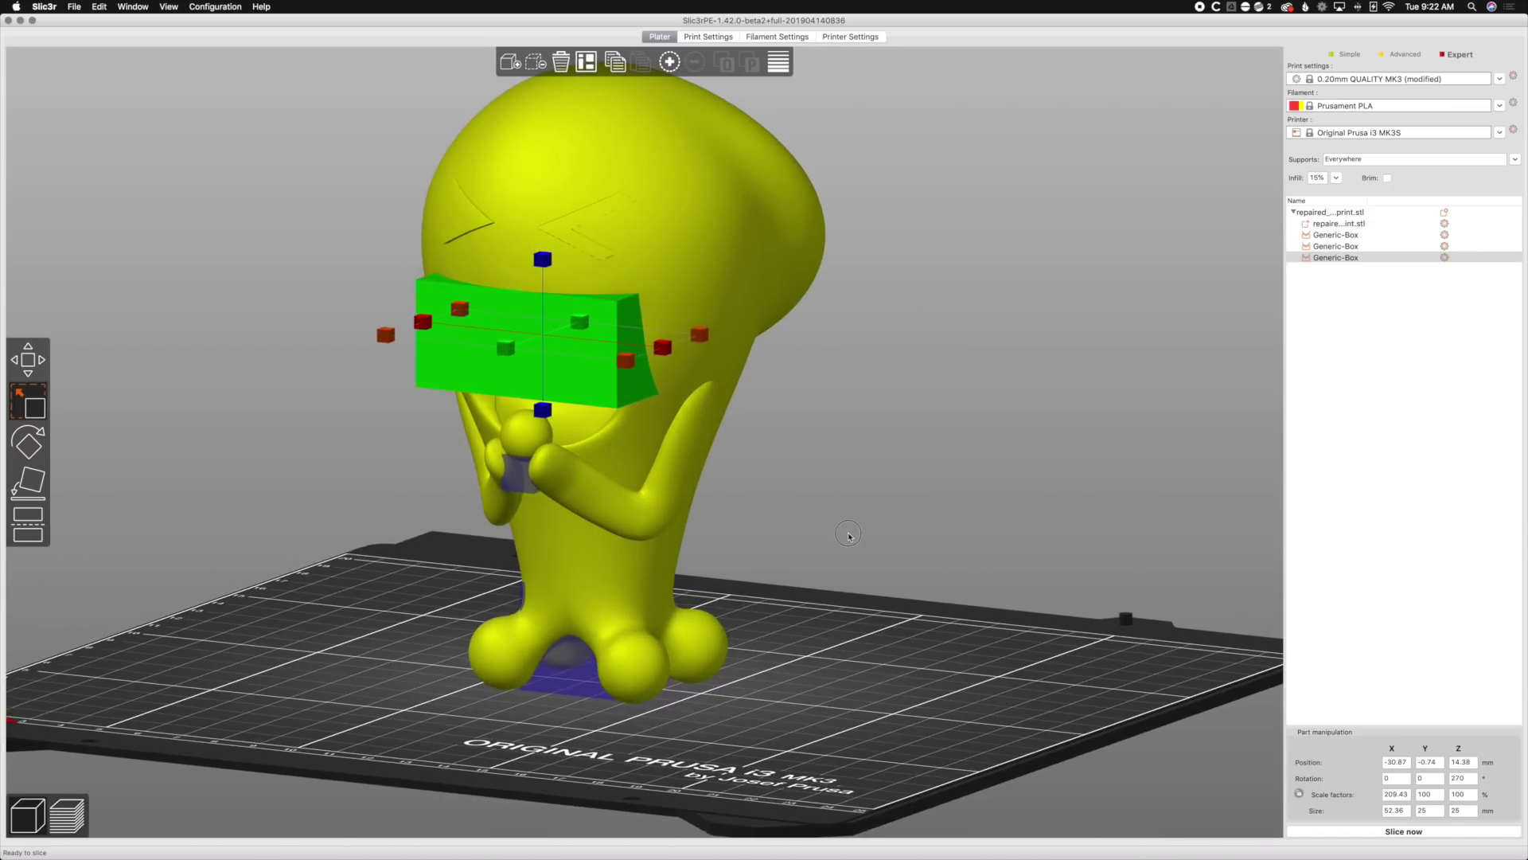
left_click_drag(869, 688, 938, 686)
From behind the figure, add a fourth Box support enforcer next to the back foot.
left_click(939, 686)
scroll(943, 685, "up", 5)
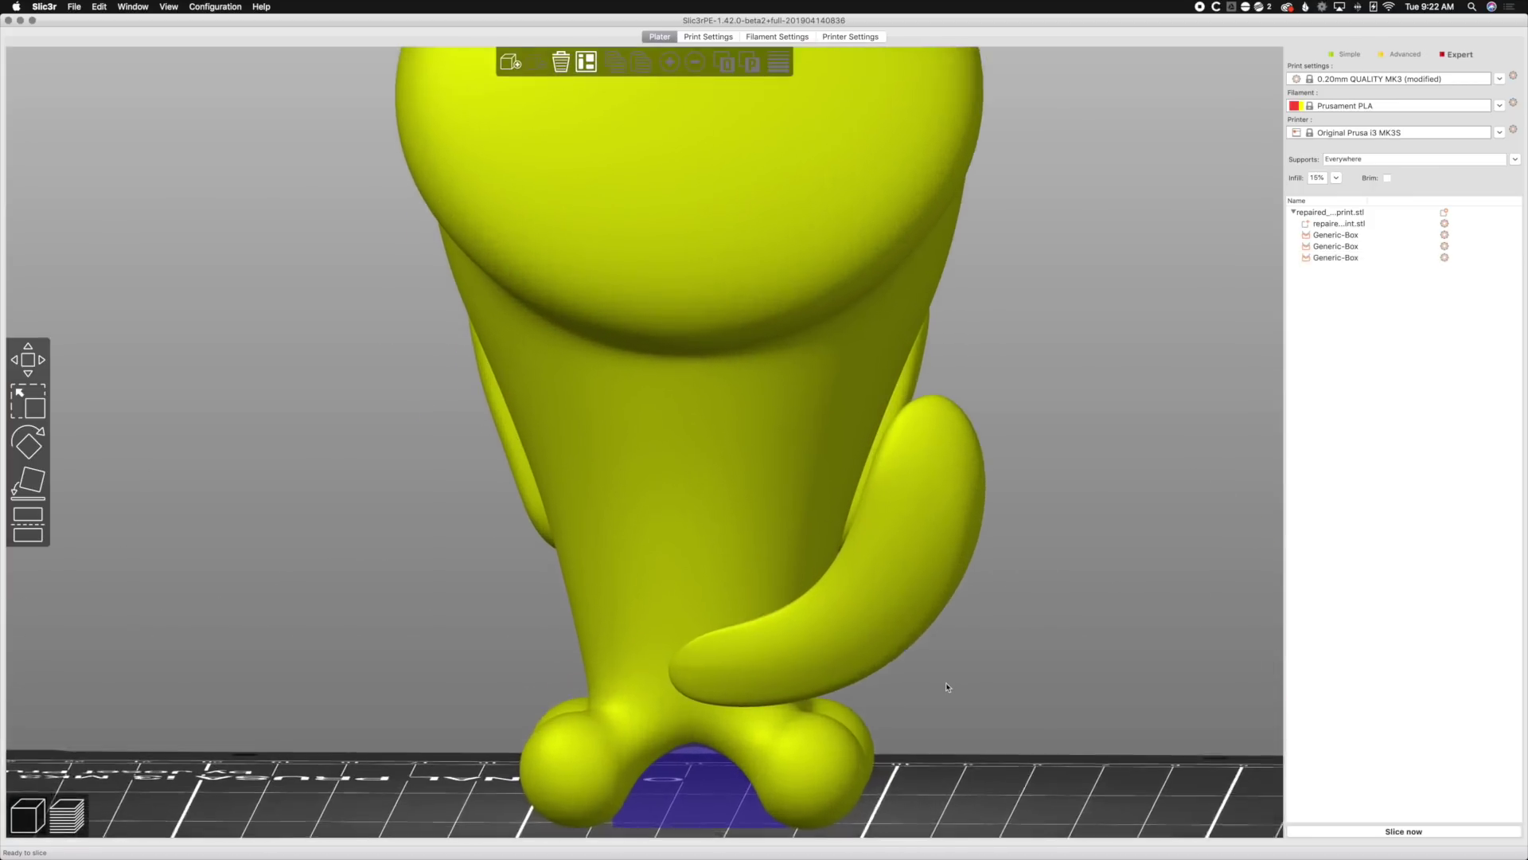
left_click_drag(989, 733, 1020, 741)
middle_click_drag(1020, 741, 992, 494)
left_click_drag(977, 563, 675, 476)
right_click(714, 343)
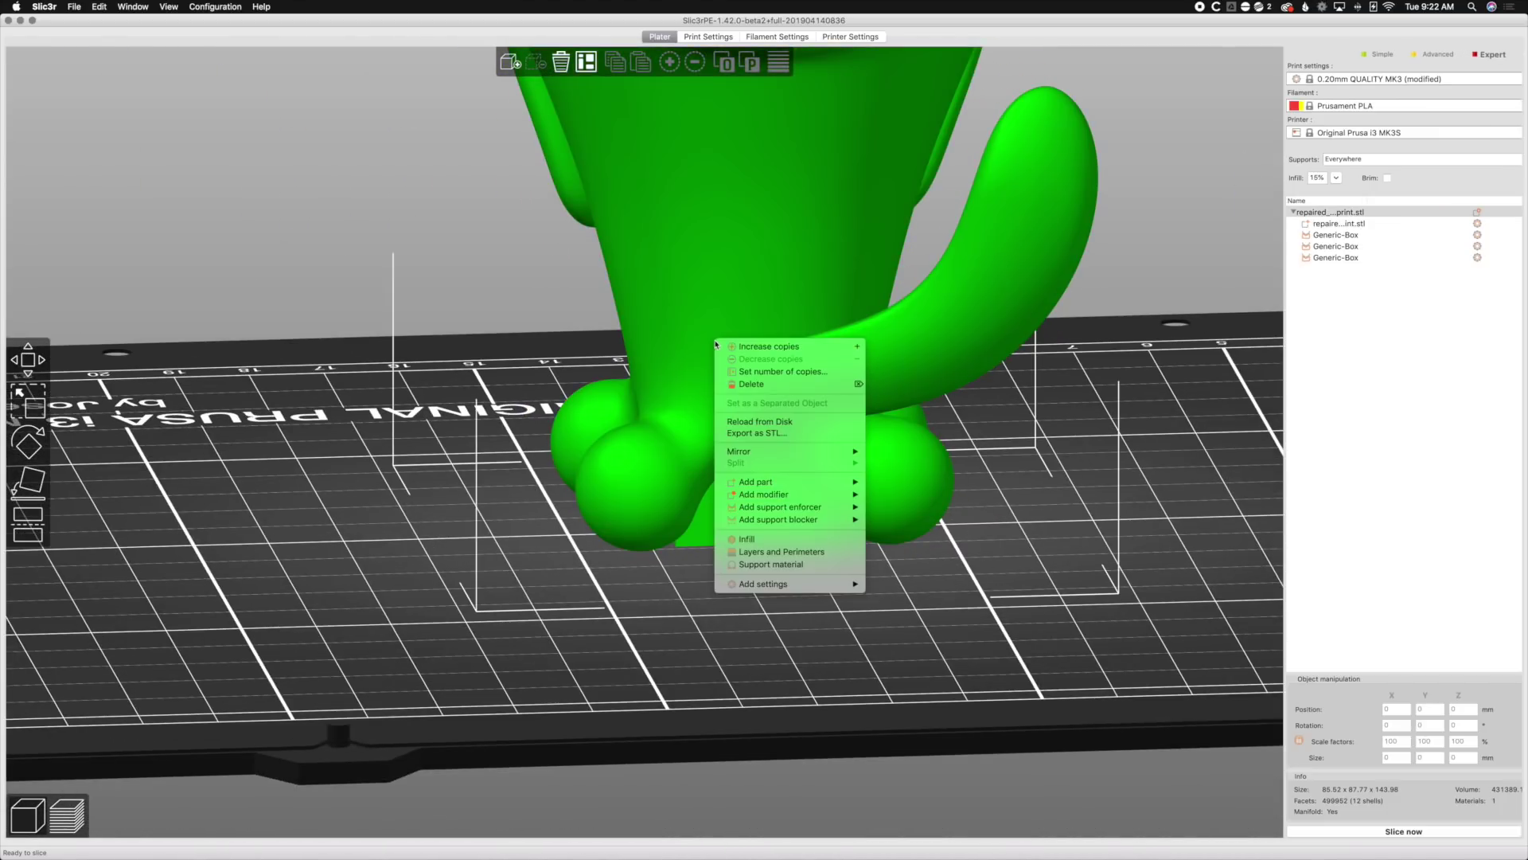
mouse_move(843, 507)
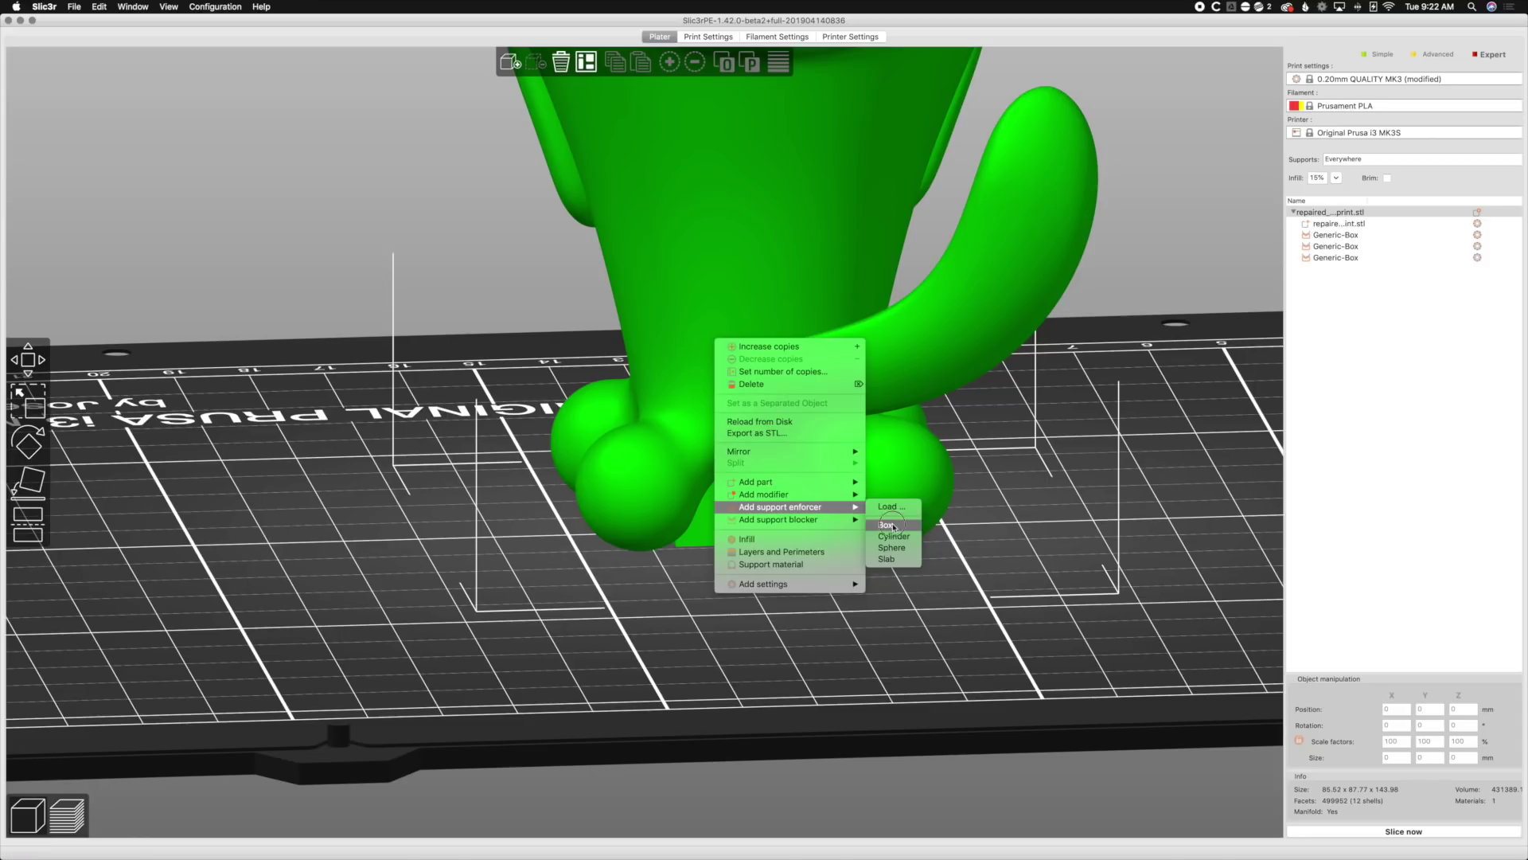
left_click(893, 526)
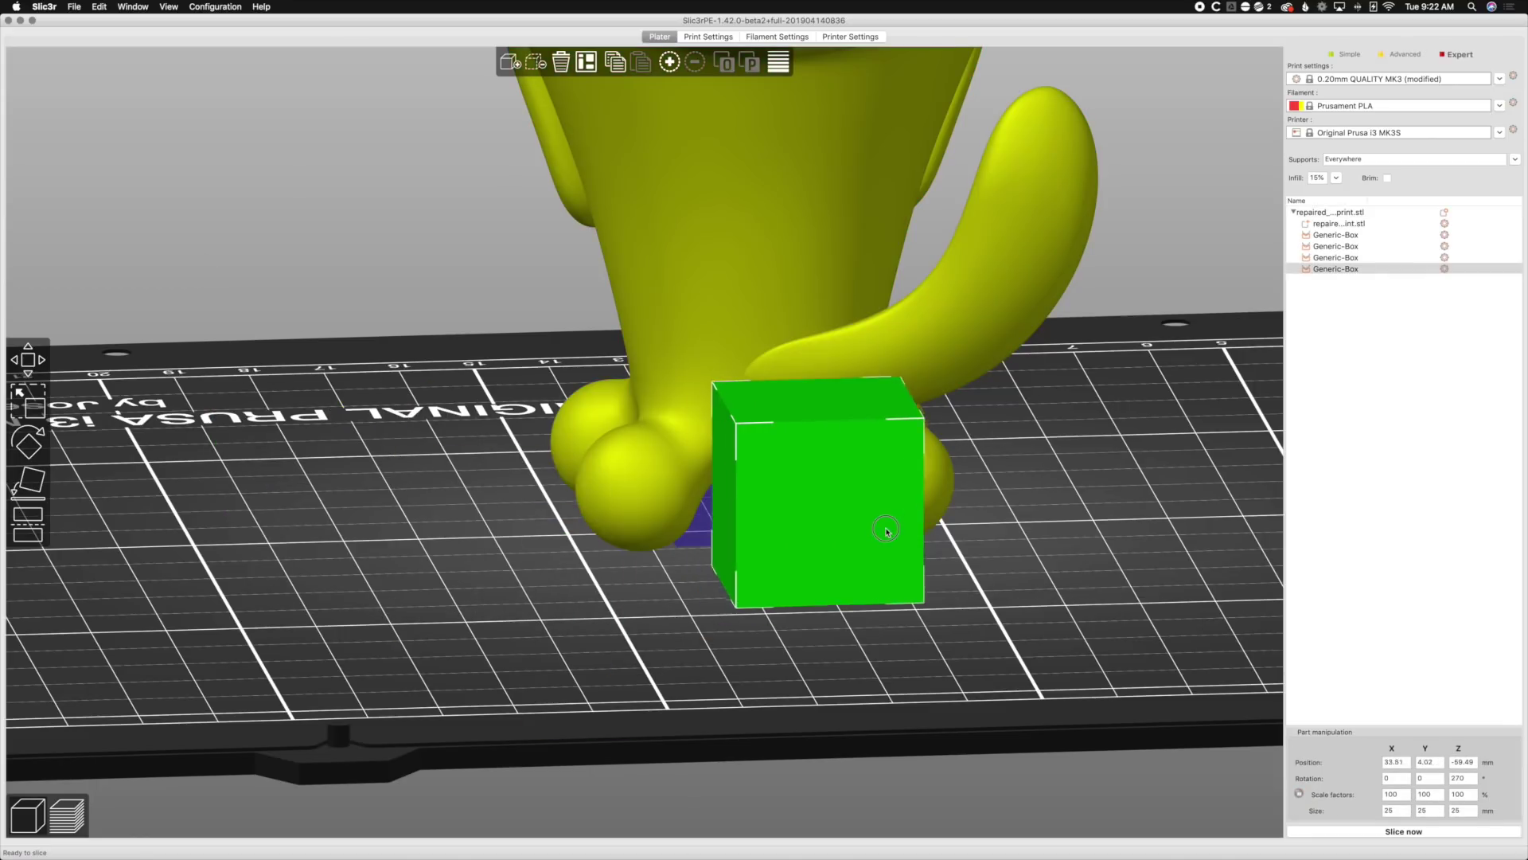
left_click_drag(886, 530, 892, 503)
Thin the fourth box along Y to about 34%, roughly 8.6 mm.
left_click_drag(1082, 562, 193, 517)
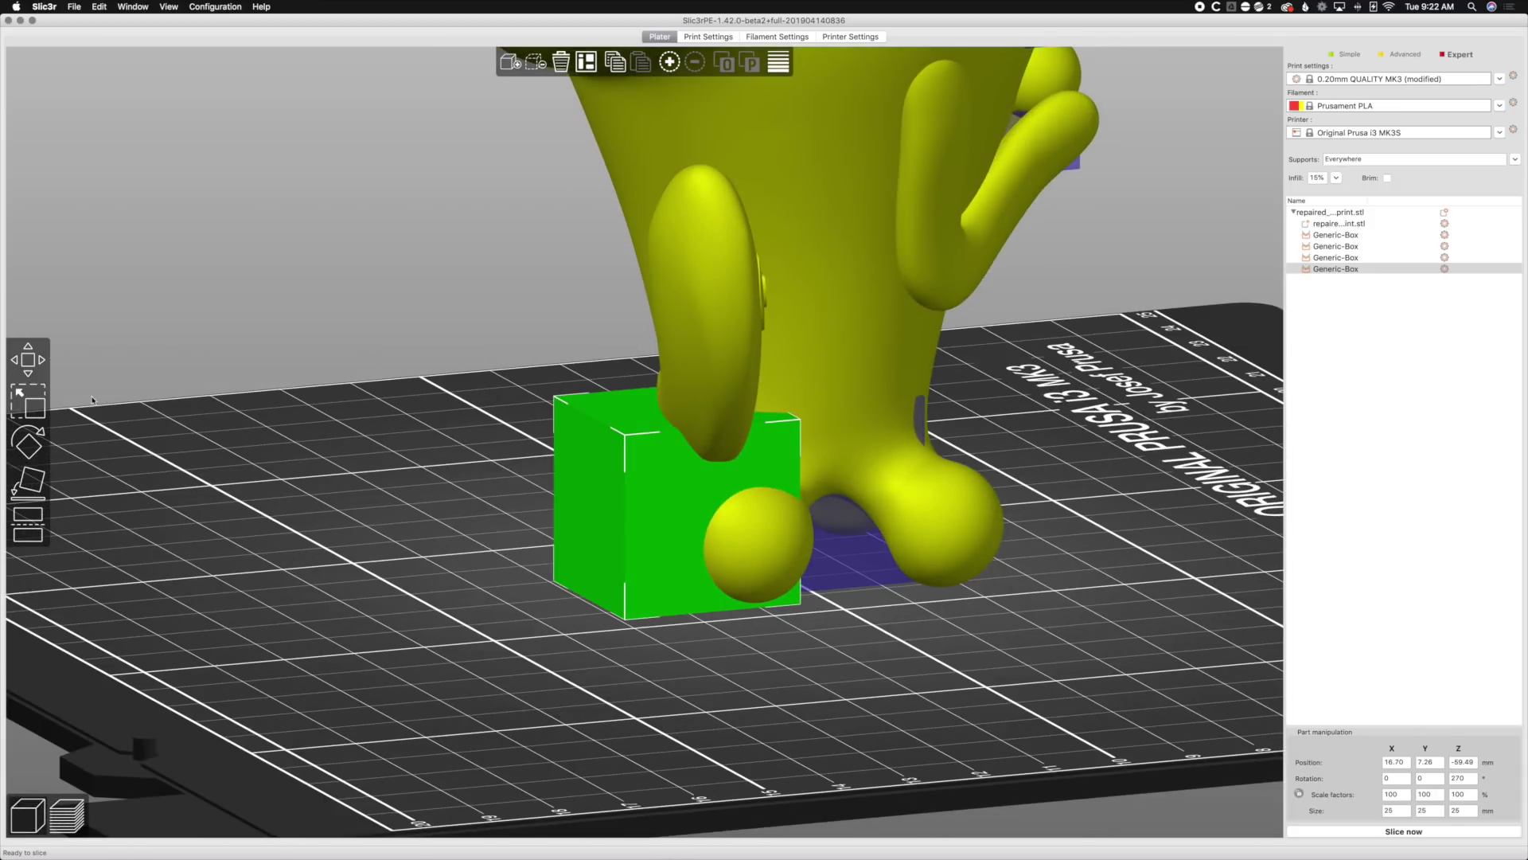
left_click(35, 411)
left_click_drag(555, 510, 661, 516)
left_click_drag(668, 605, 641, 633)
left_click_drag(680, 478, 682, 492)
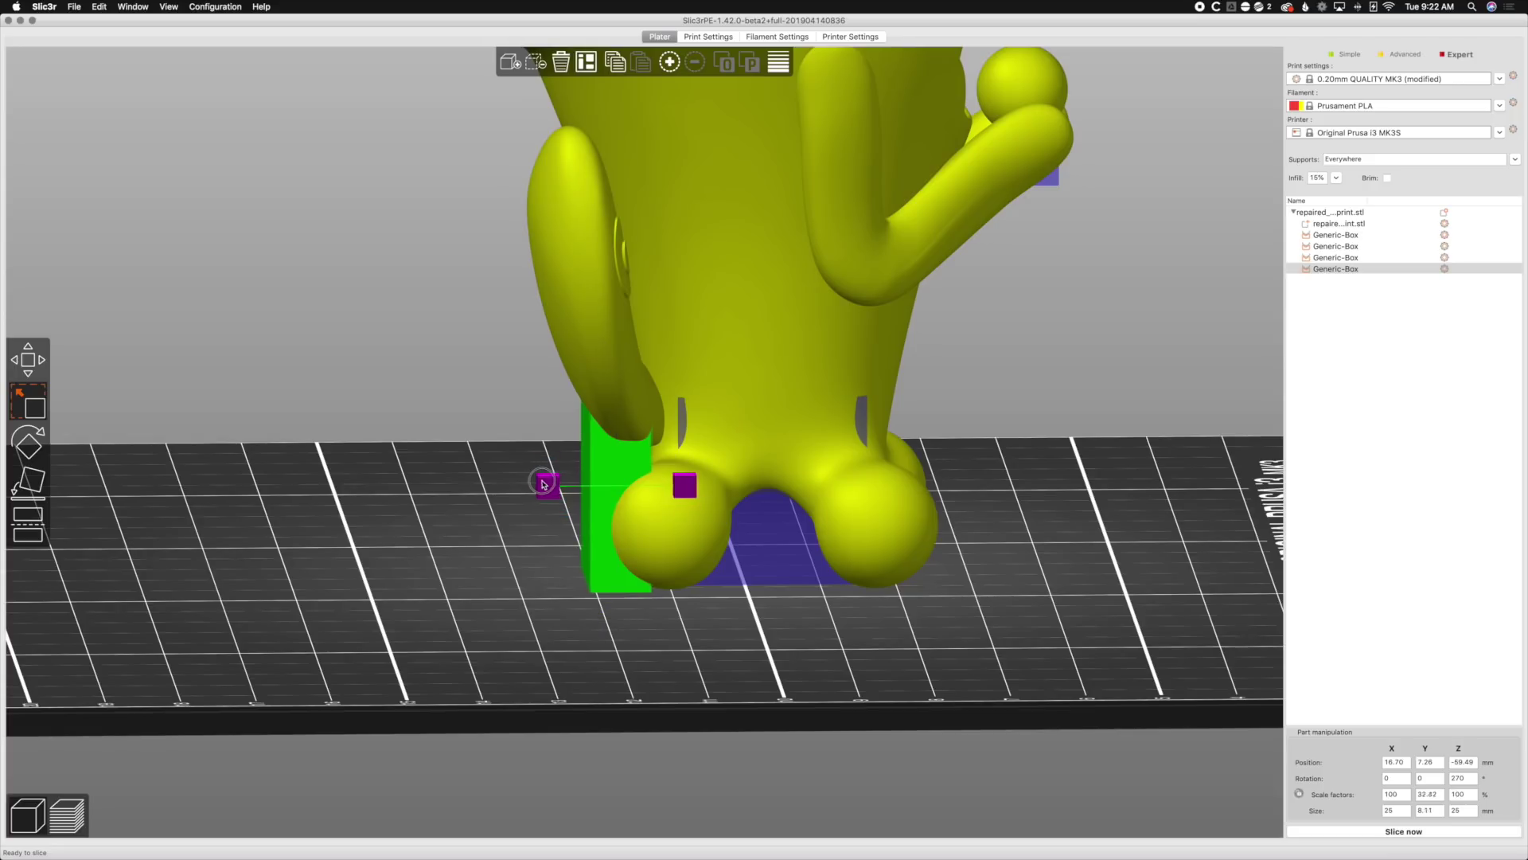
Move the thin box under the tip of the tail beside the foot.
key("m")
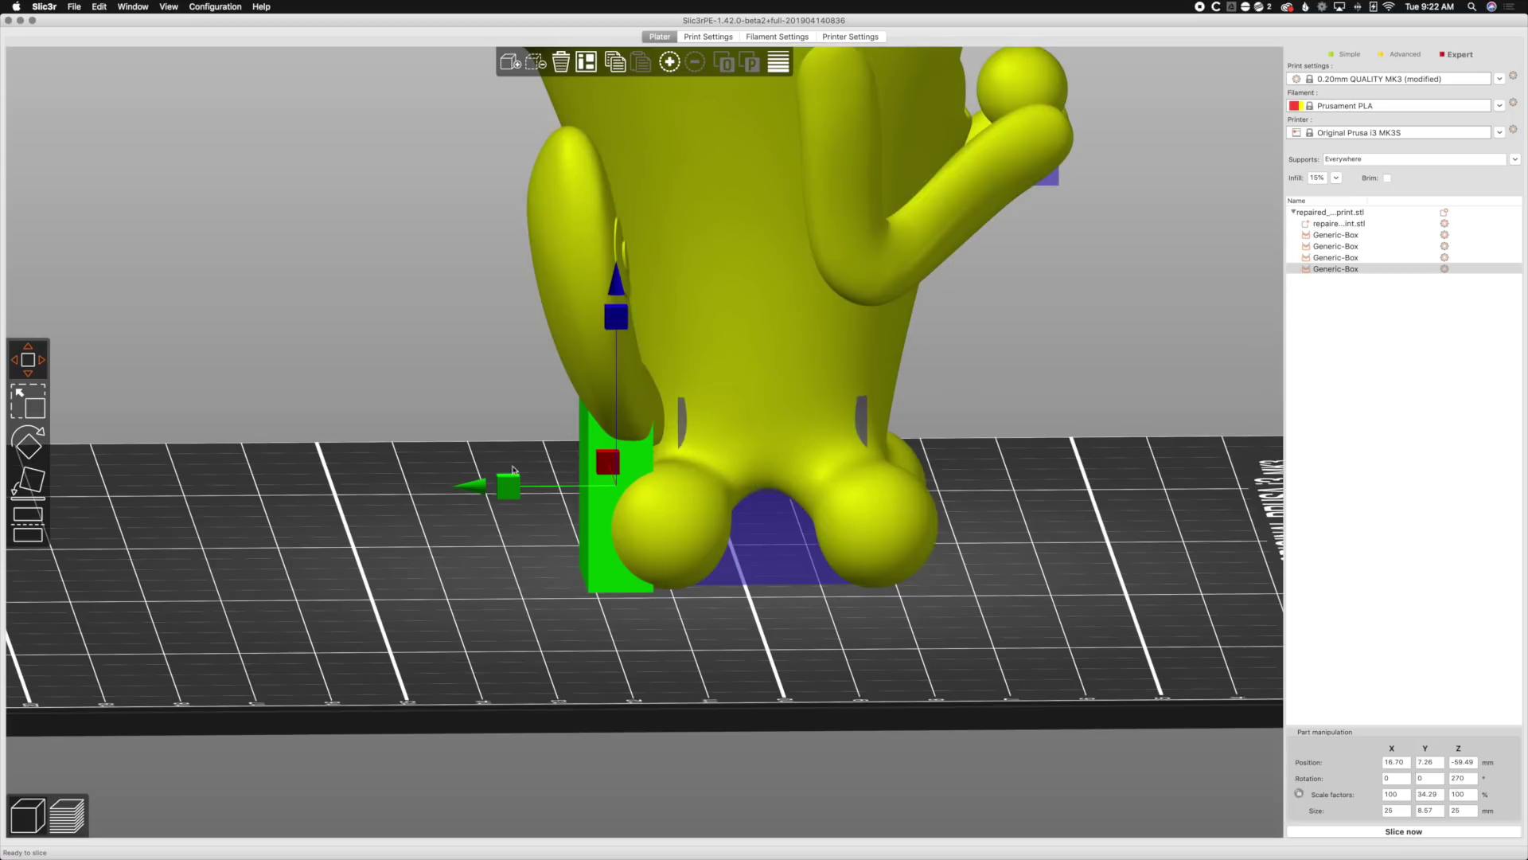
left_click_drag(504, 491, 580, 586)
scroll(637, 450, "up", 3)
left_click_drag(637, 451, 672, 471)
left_click_drag(775, 581, 733, 587)
left_click(1050, 726)
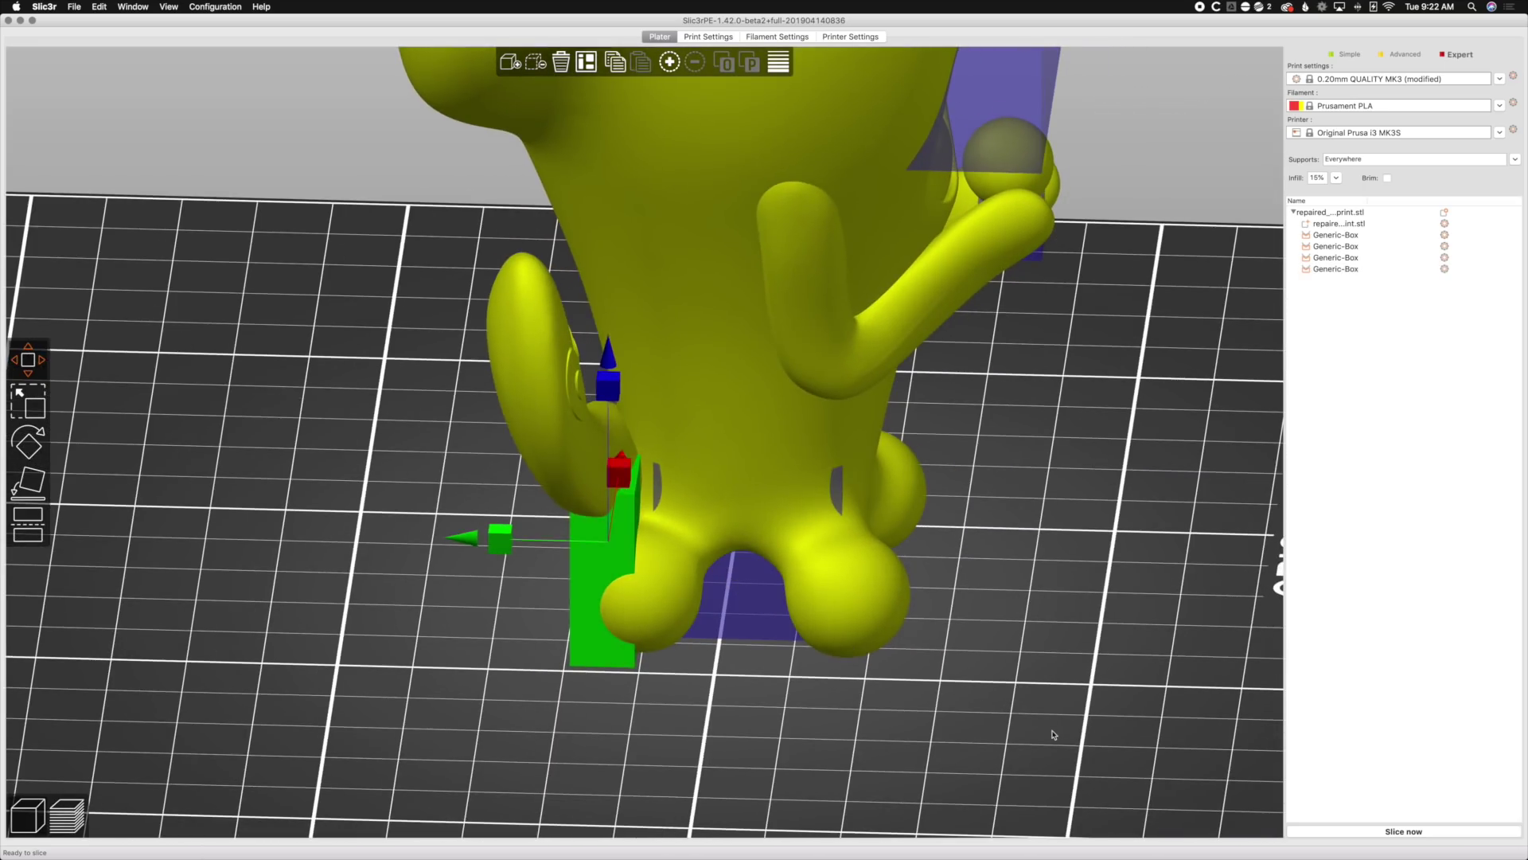
scroll(1052, 734, "down", 5)
mouse_move(1018, 602)
left_mouse_down()
mouse_move(987, 593)
mouse_move(985, 636)
mouse_move(983, 593)
mouse_move(952, 593)
mouse_move(962, 574)
mouse_move(959, 589)
mouse_move(1008, 601)
left_mouse_up()
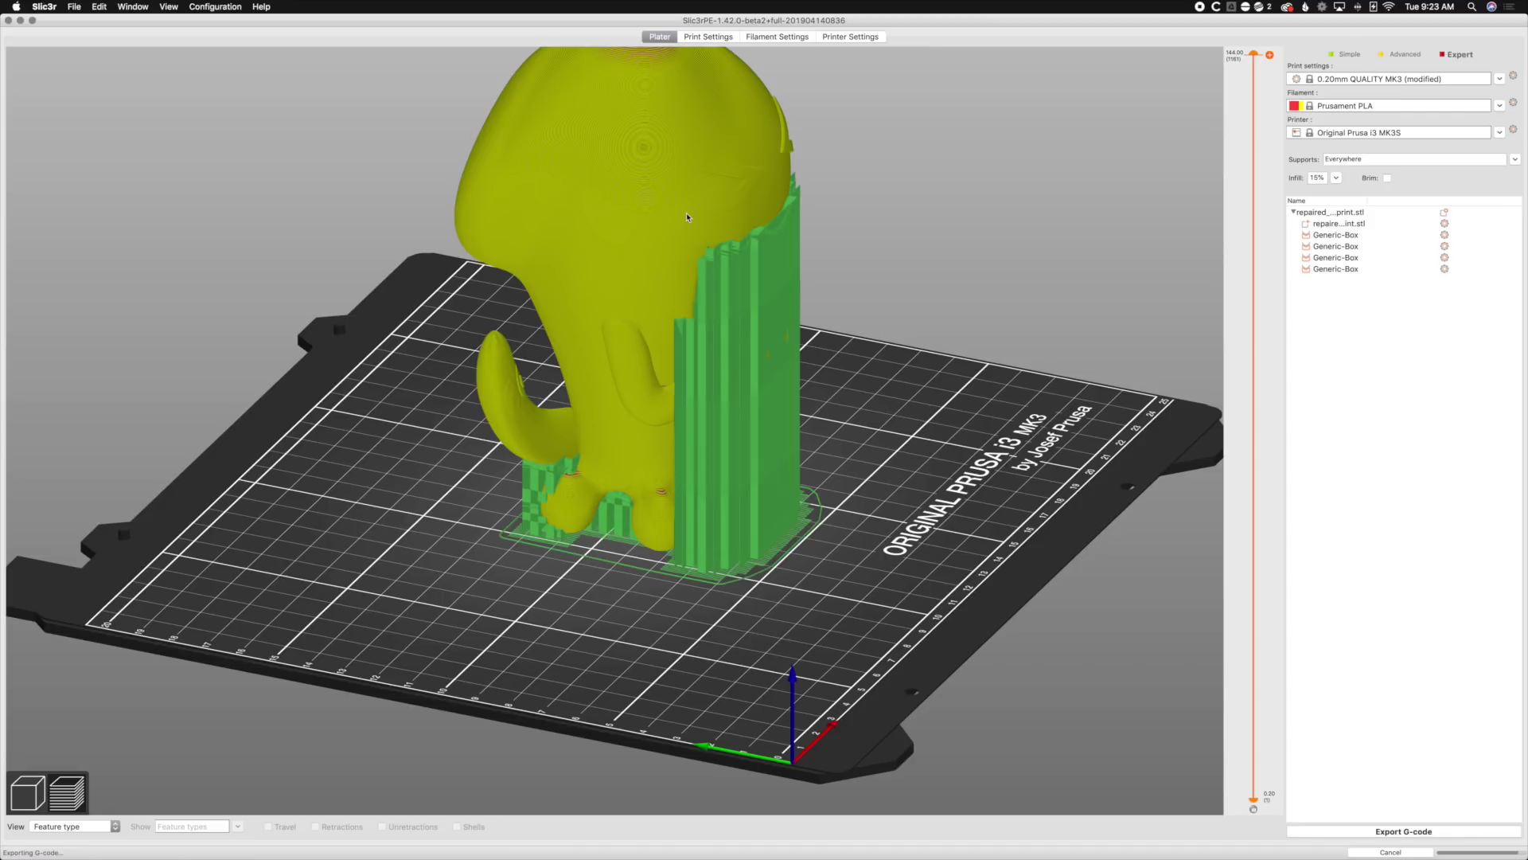
Inspect the sliced supports (136.20 g, 12h 23m 47s) around the base and back from several angles.
key("5")
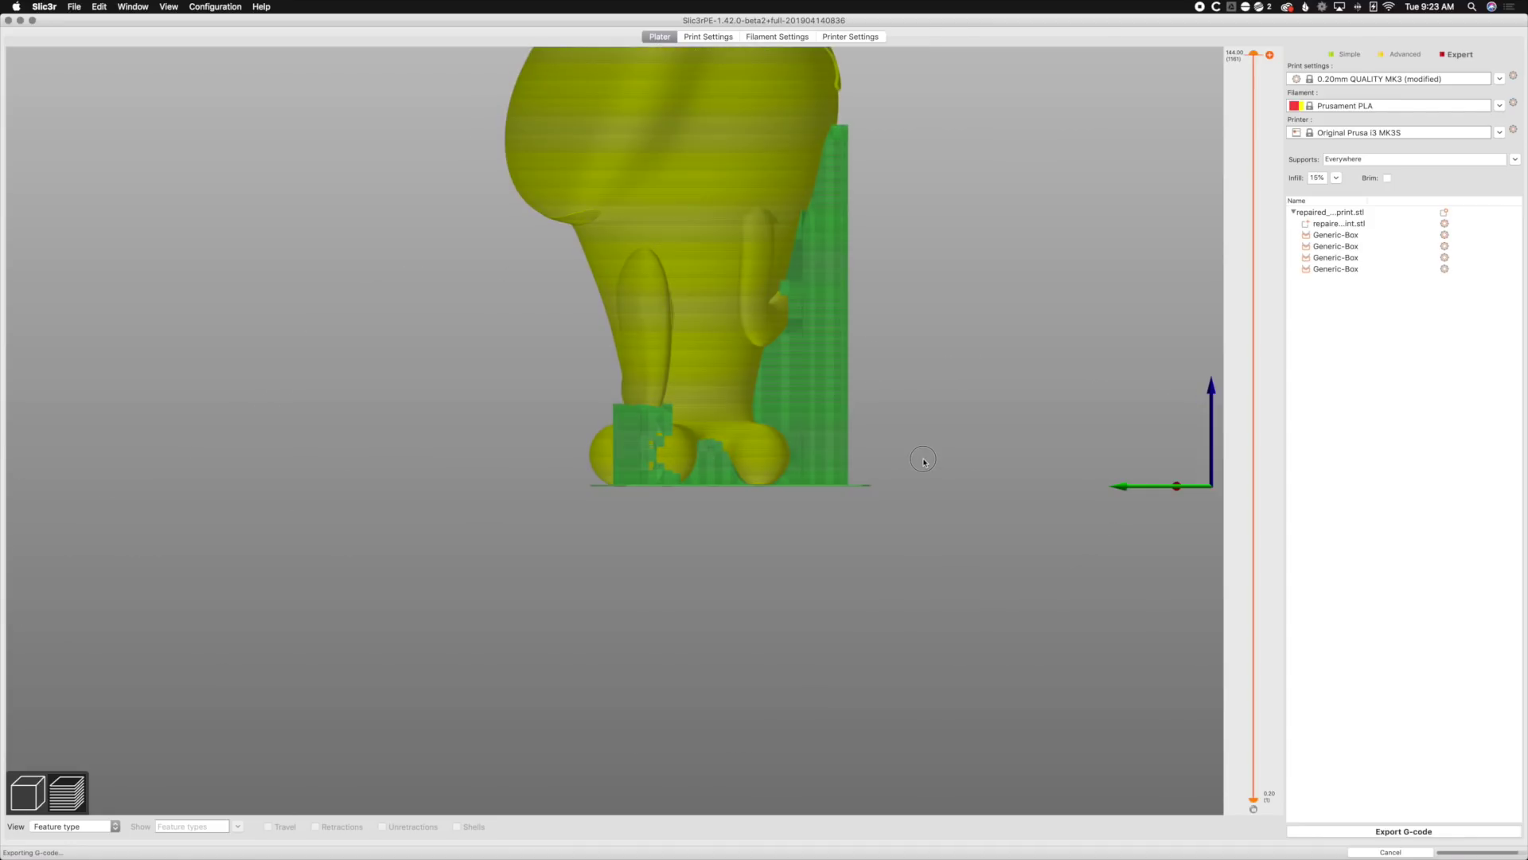
mouse_move(924, 461)
left_mouse_down()
mouse_move(847, 461)
mouse_move(911, 465)
left_mouse_up()
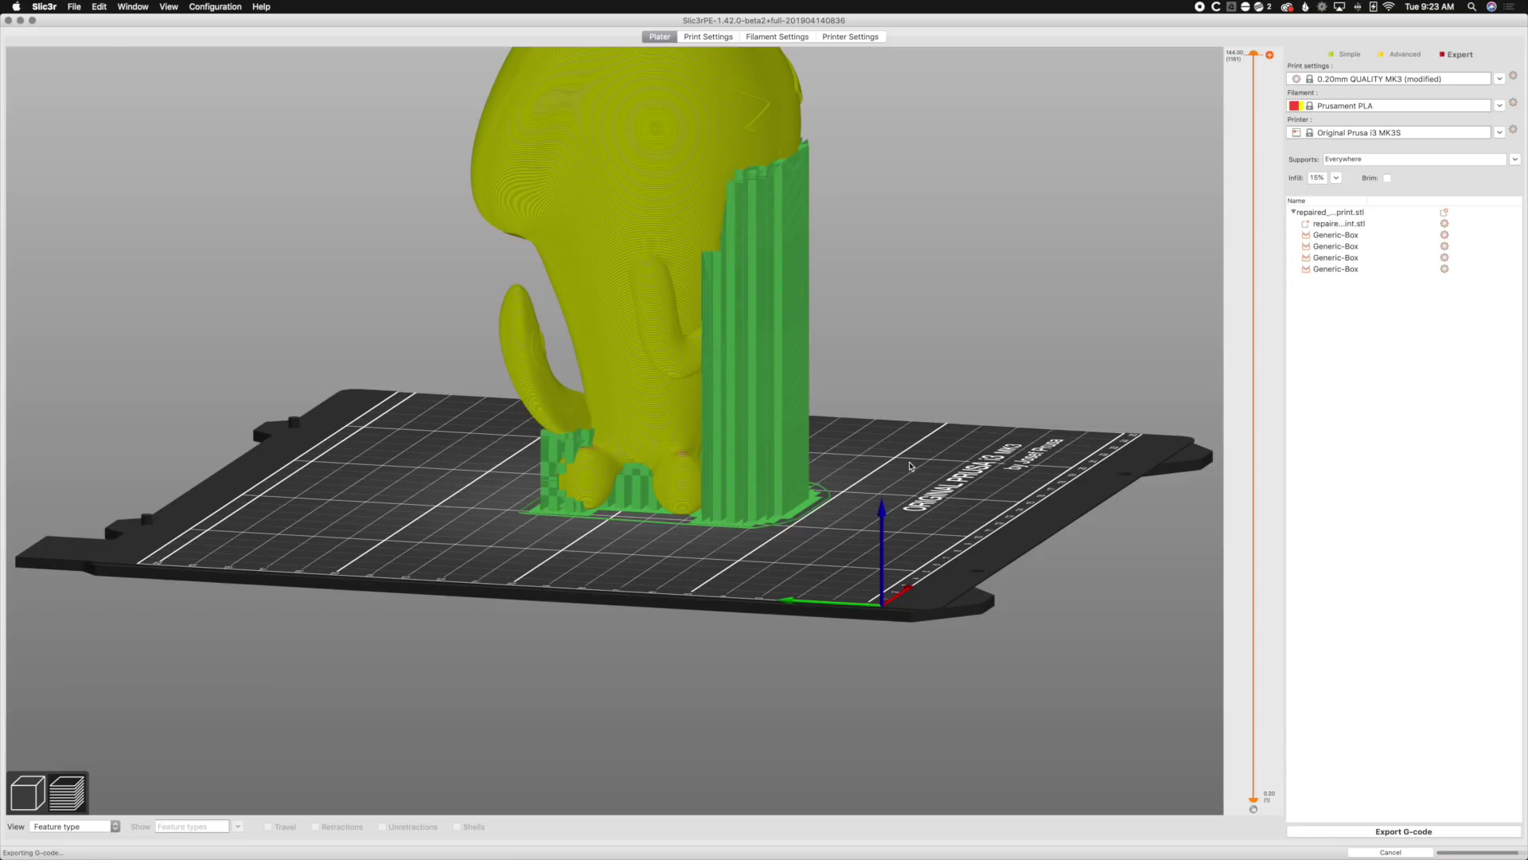
left_click_drag(908, 466, 665, 397)
key("3")
left_click_drag(740, 605, 738, 597)
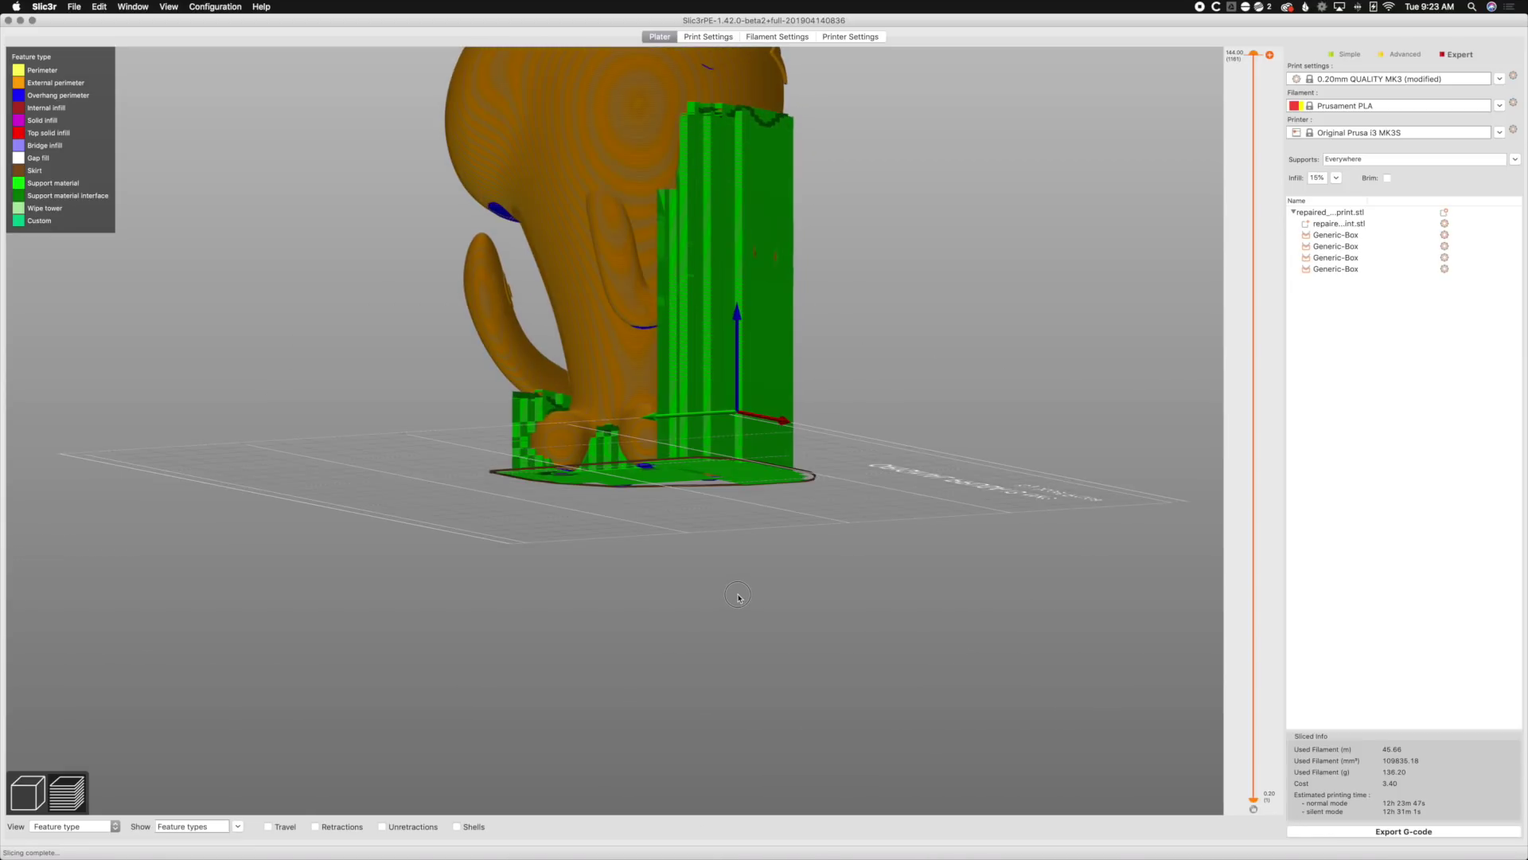
scroll(722, 436, "up", 5)
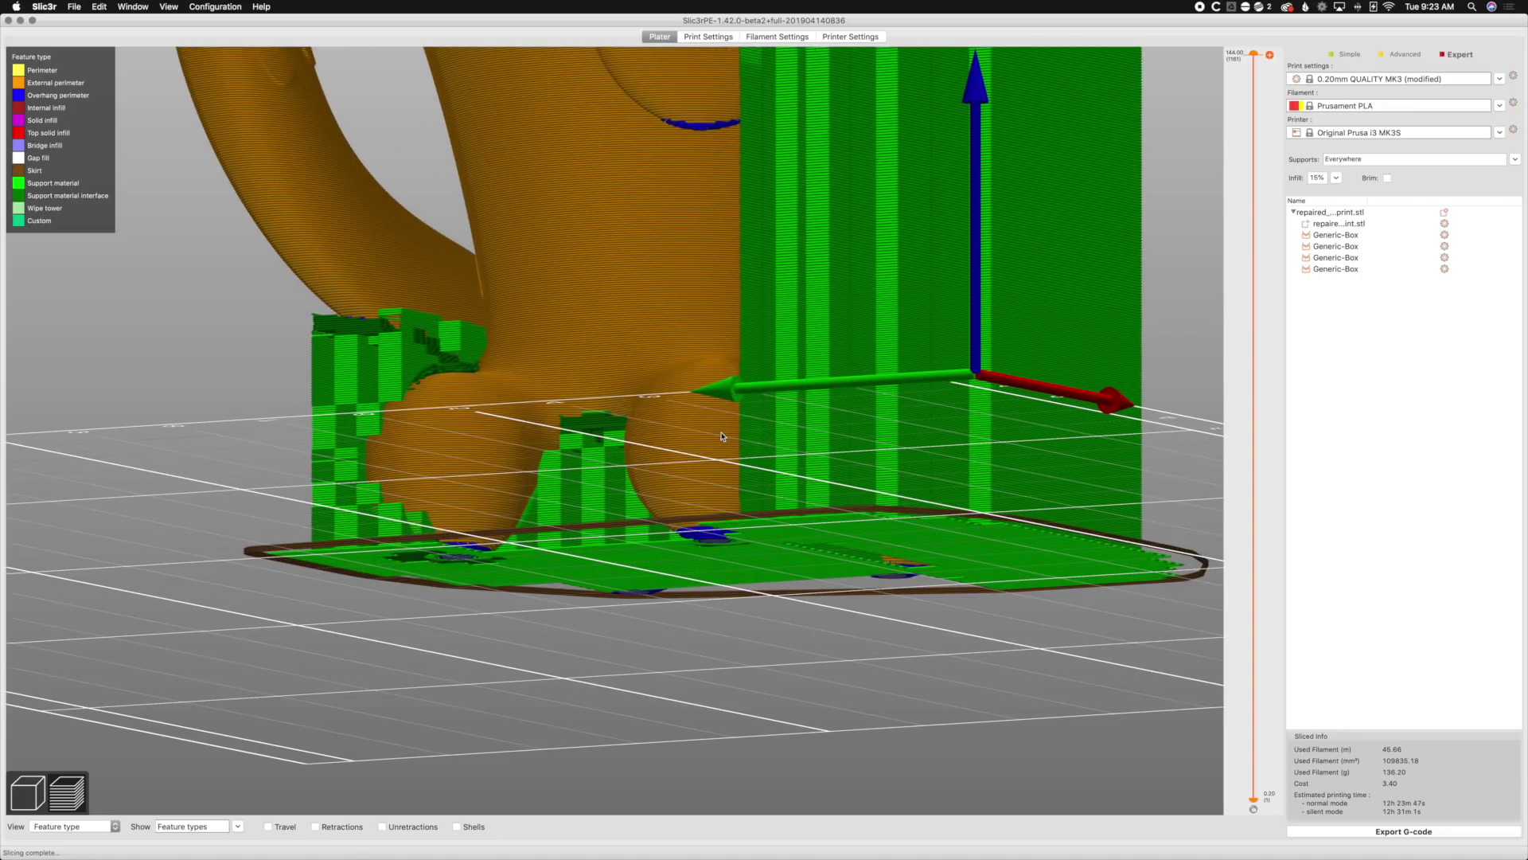
scroll(722, 437, "down", 1)
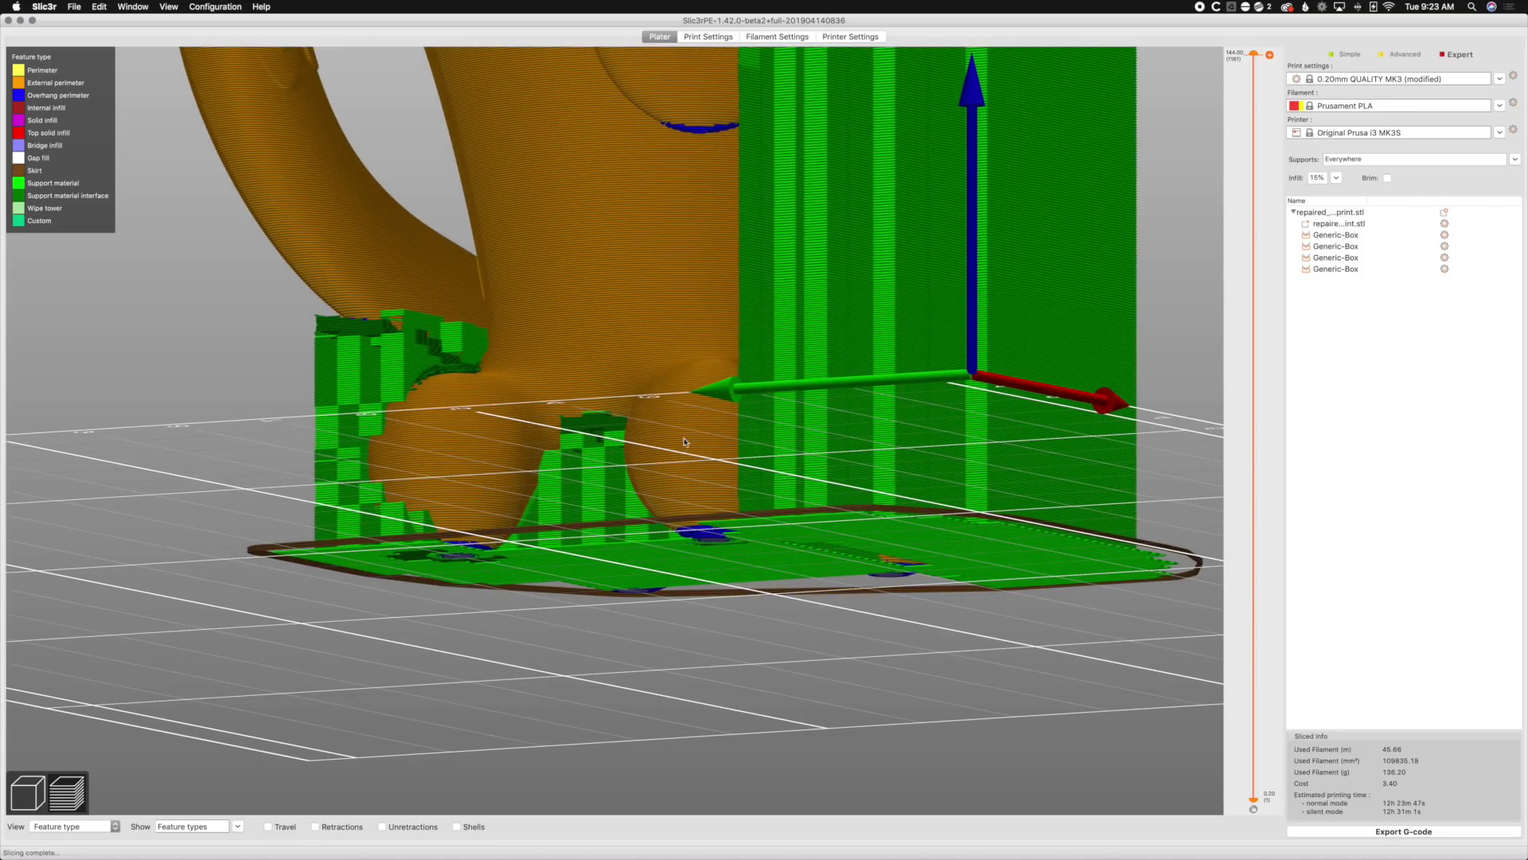
mouse_move(685, 442)
left_mouse_down()
mouse_move(743, 450)
mouse_move(694, 448)
left_mouse_up()
scroll(492, 468, "down", 5)
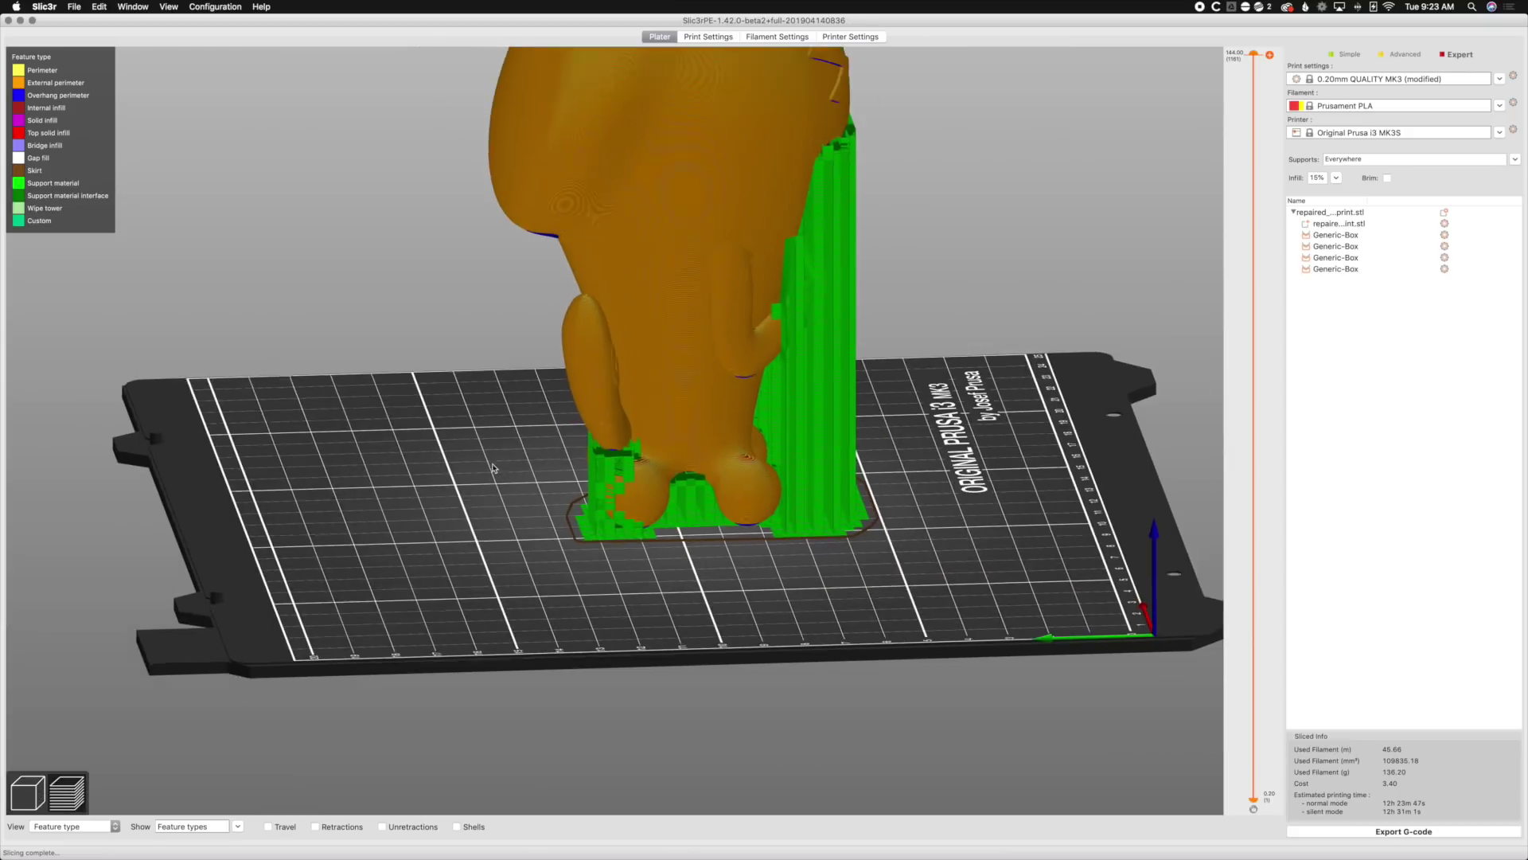
mouse_move(648, 557)
left_mouse_down()
mouse_move(650, 537)
mouse_move(671, 551)
mouse_move(627, 560)
left_mouse_up()
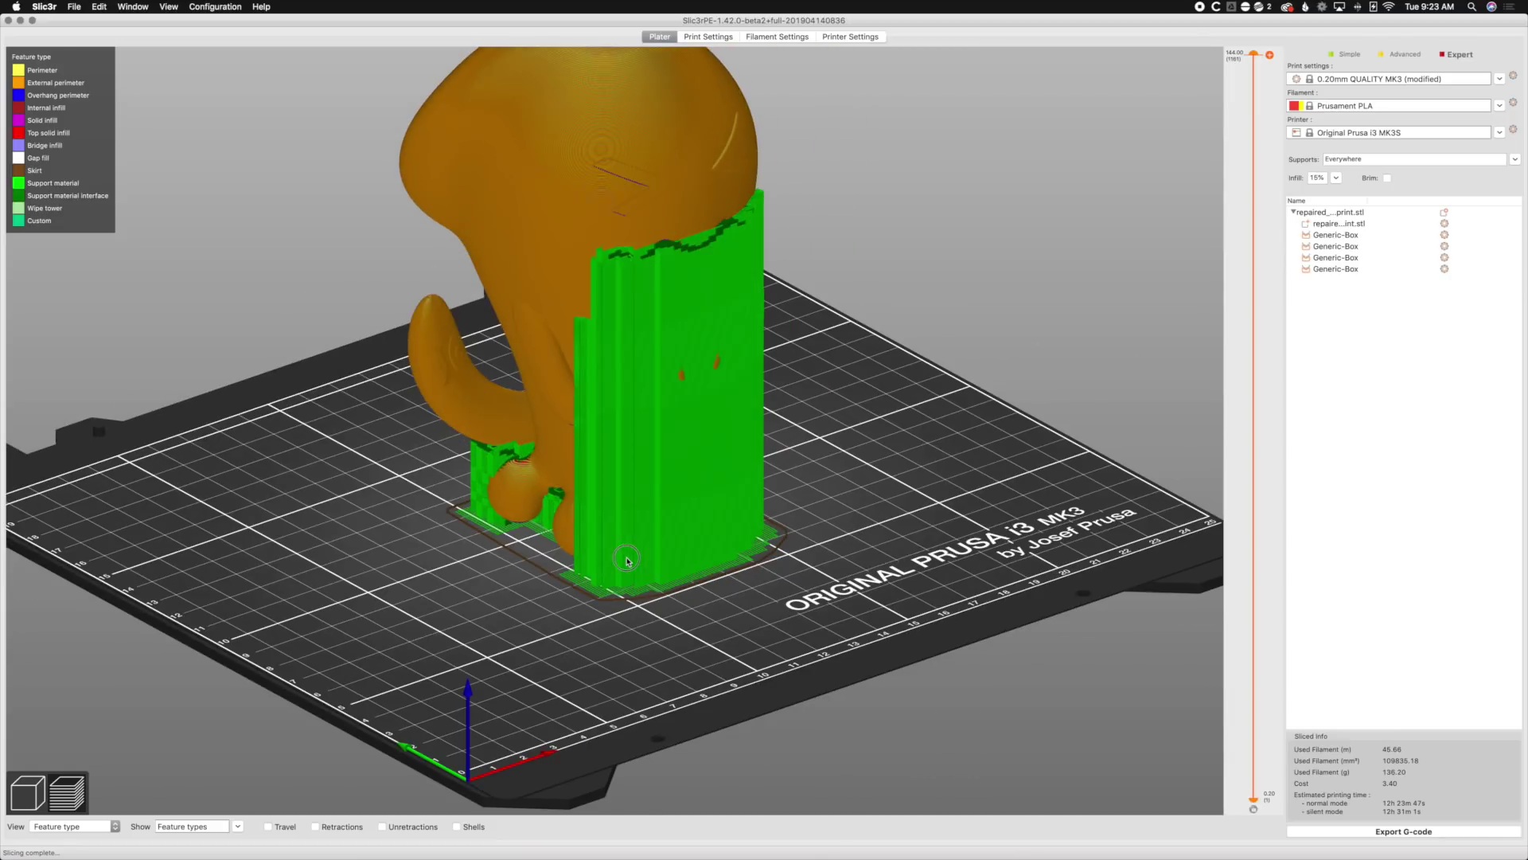
Back in the 3D view, add a Cylinder support enforcer and move it onto the model's base.
left_click(36, 790)
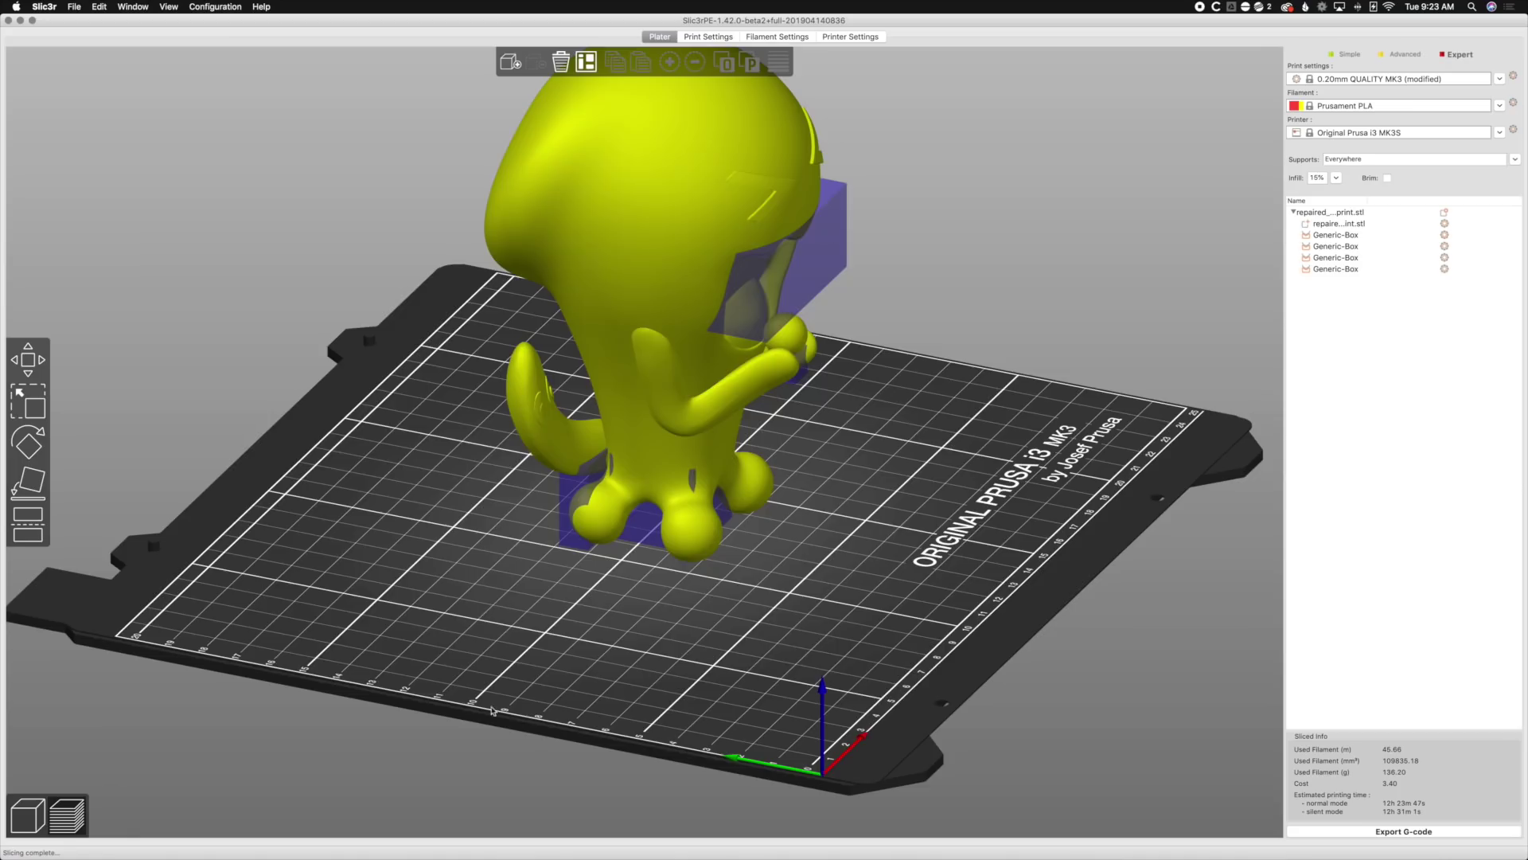
left_click_drag(865, 558, 866, 560)
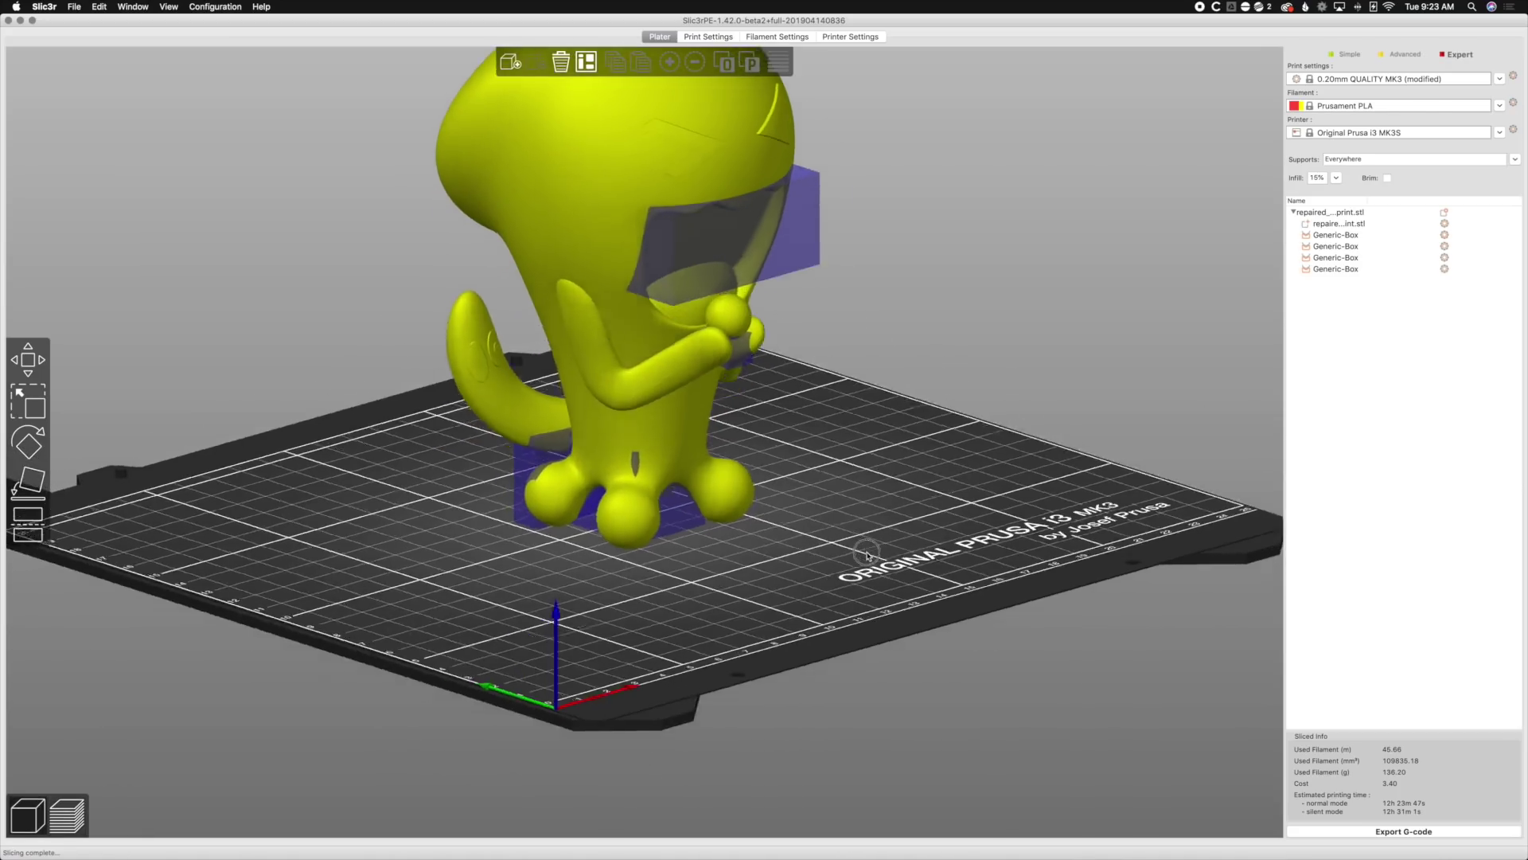
right_click(654, 420)
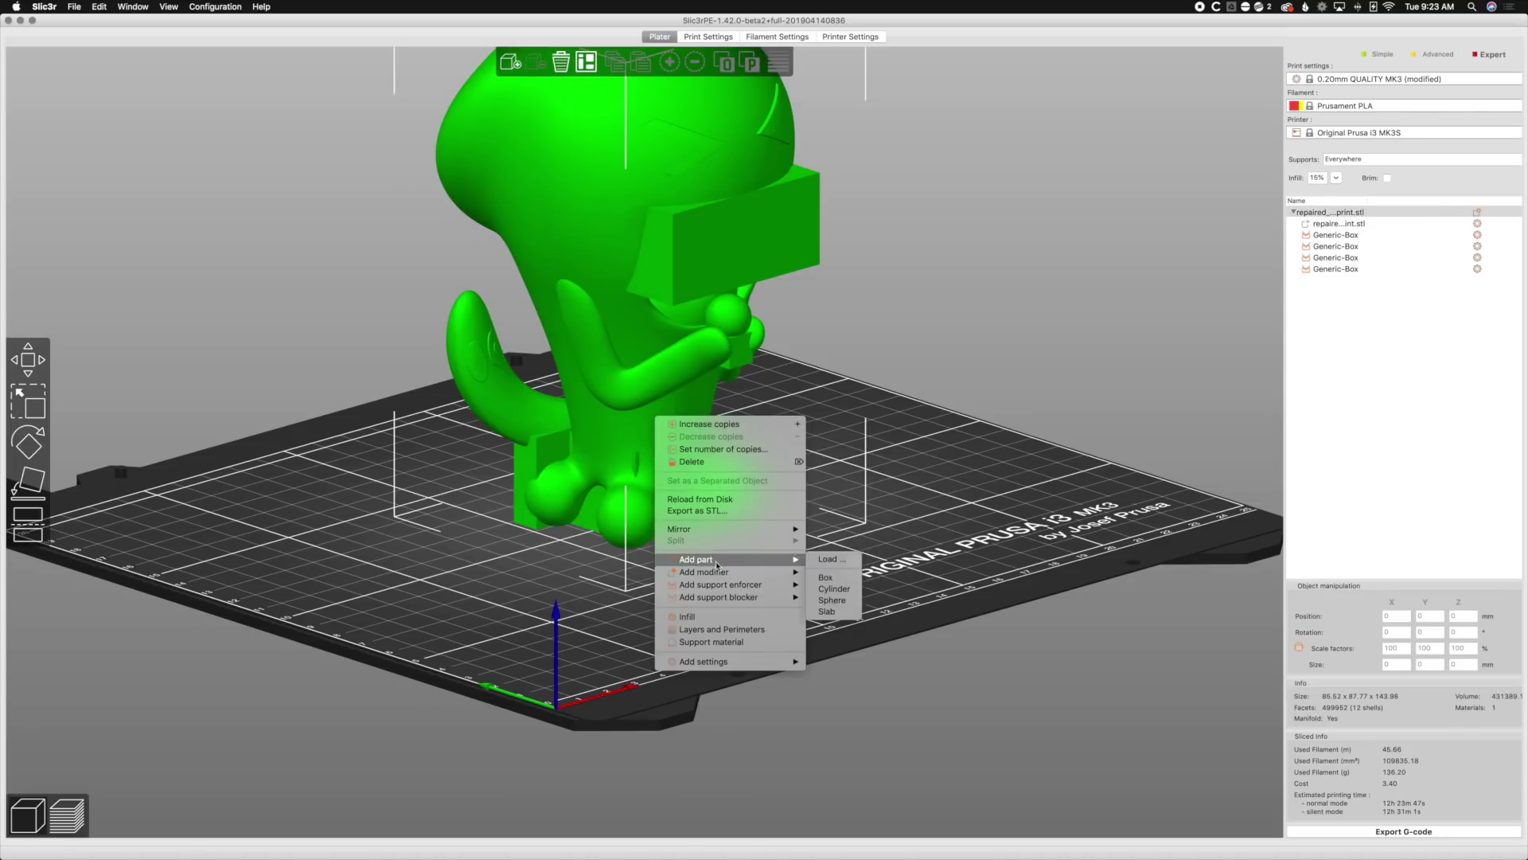
mouse_move(766, 584)
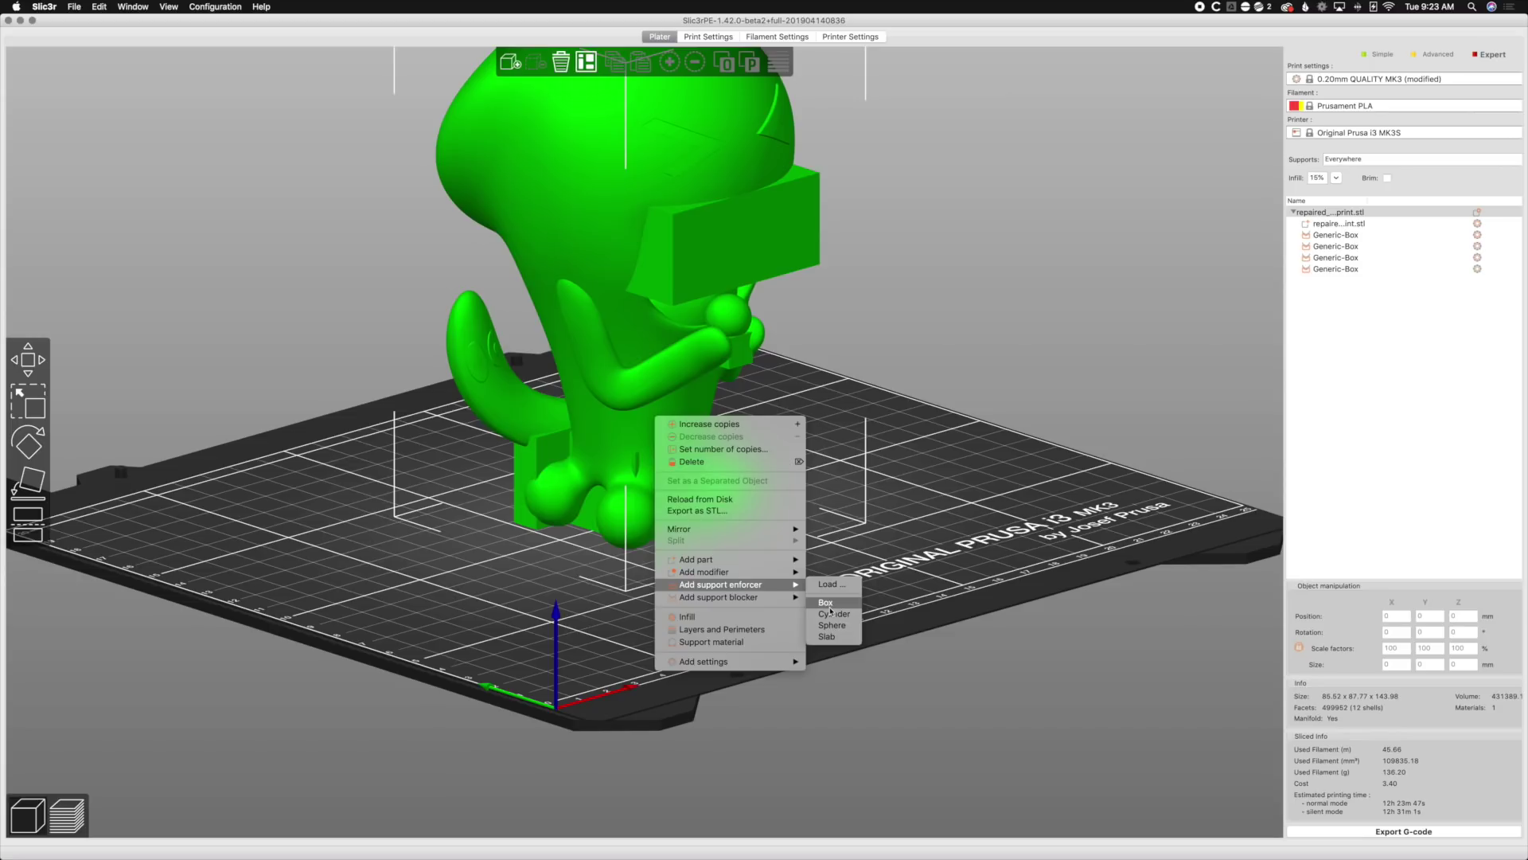
left_click(831, 614)
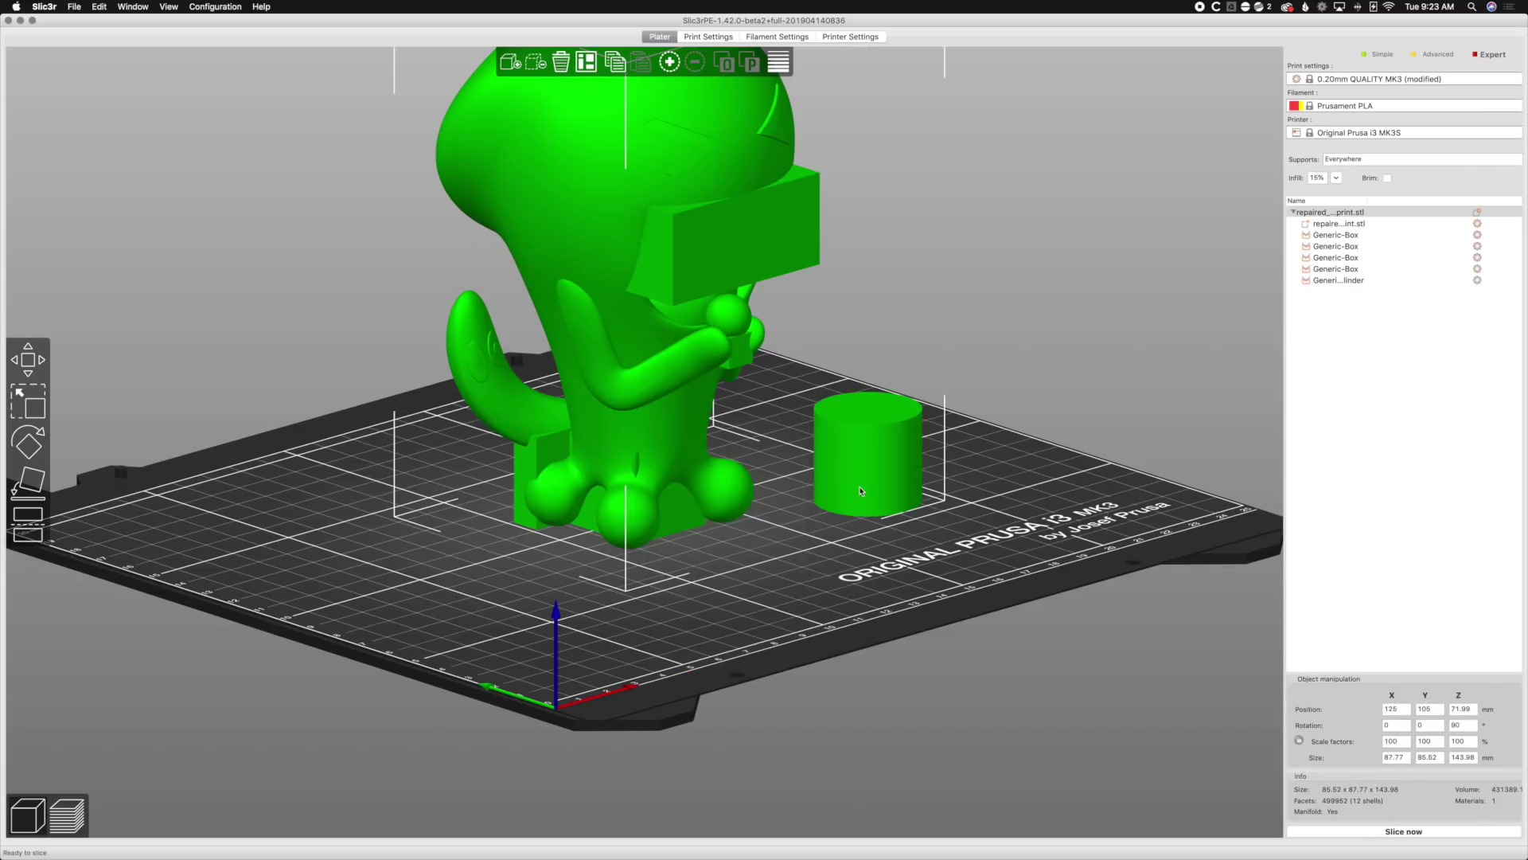
left_click_drag(860, 491, 594, 547)
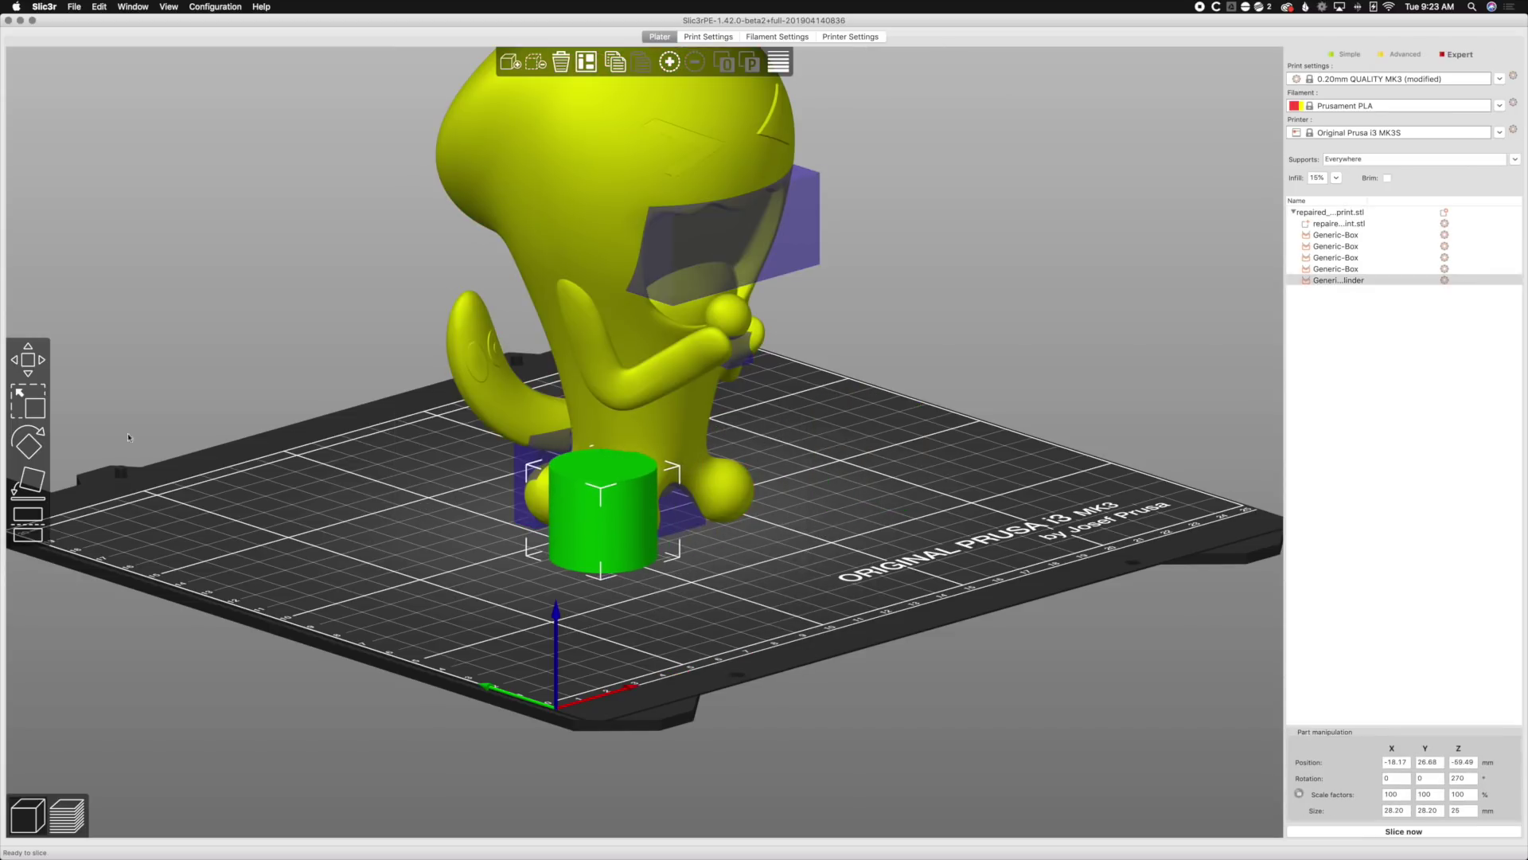
Shrink the cylinder enforcer to about 35%, roughly 9.95 mm across.
left_click(49, 409)
left_click_drag(614, 544, 667, 413)
left_click_drag(683, 385, 713, 340)
Raise the small cylinder onto the figurine's lower body near its arm.
key("w")
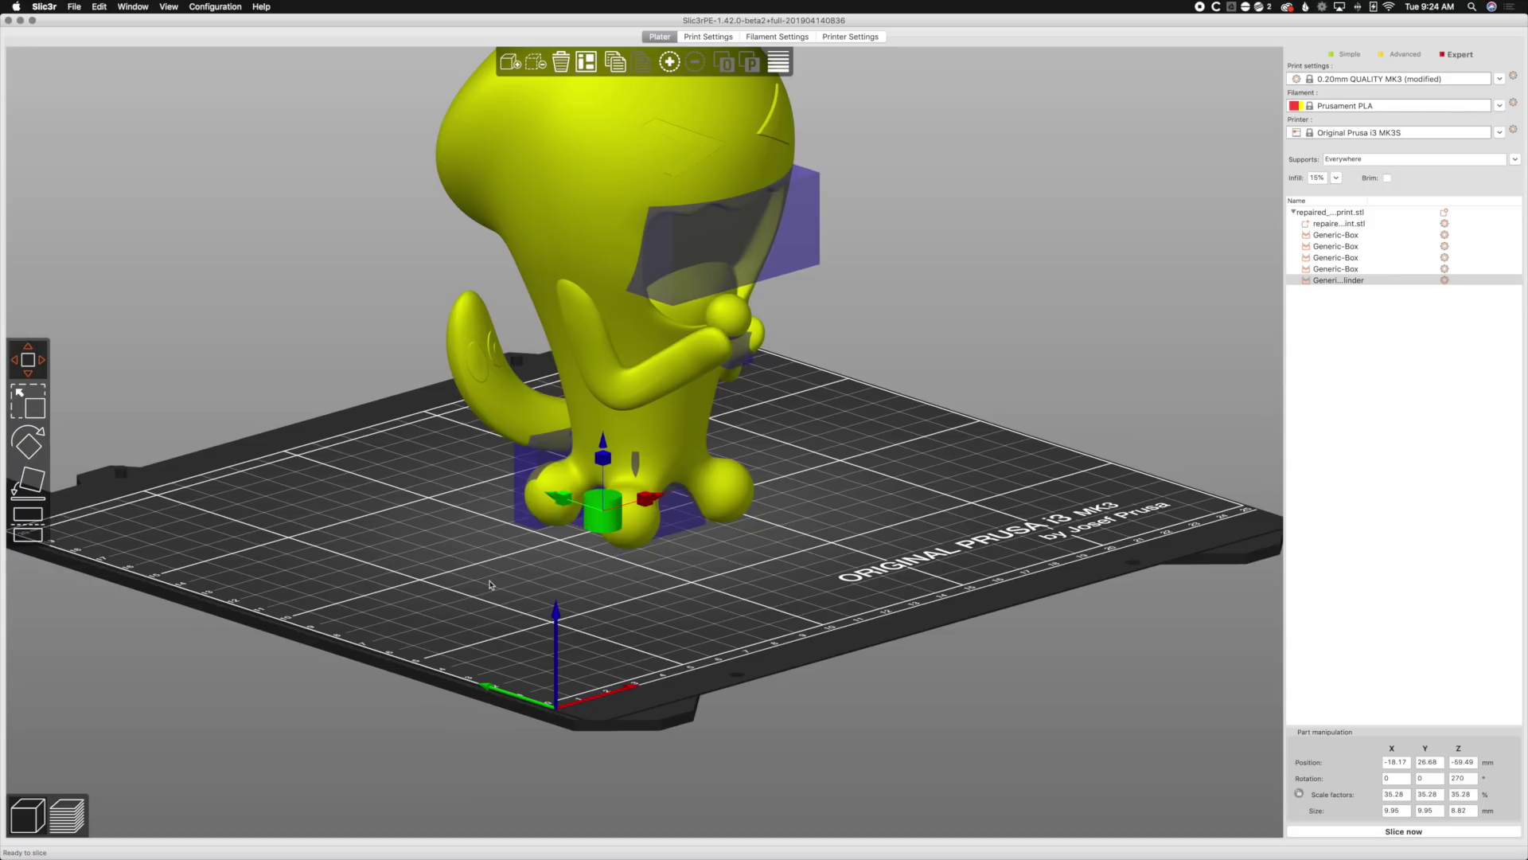
key("3")
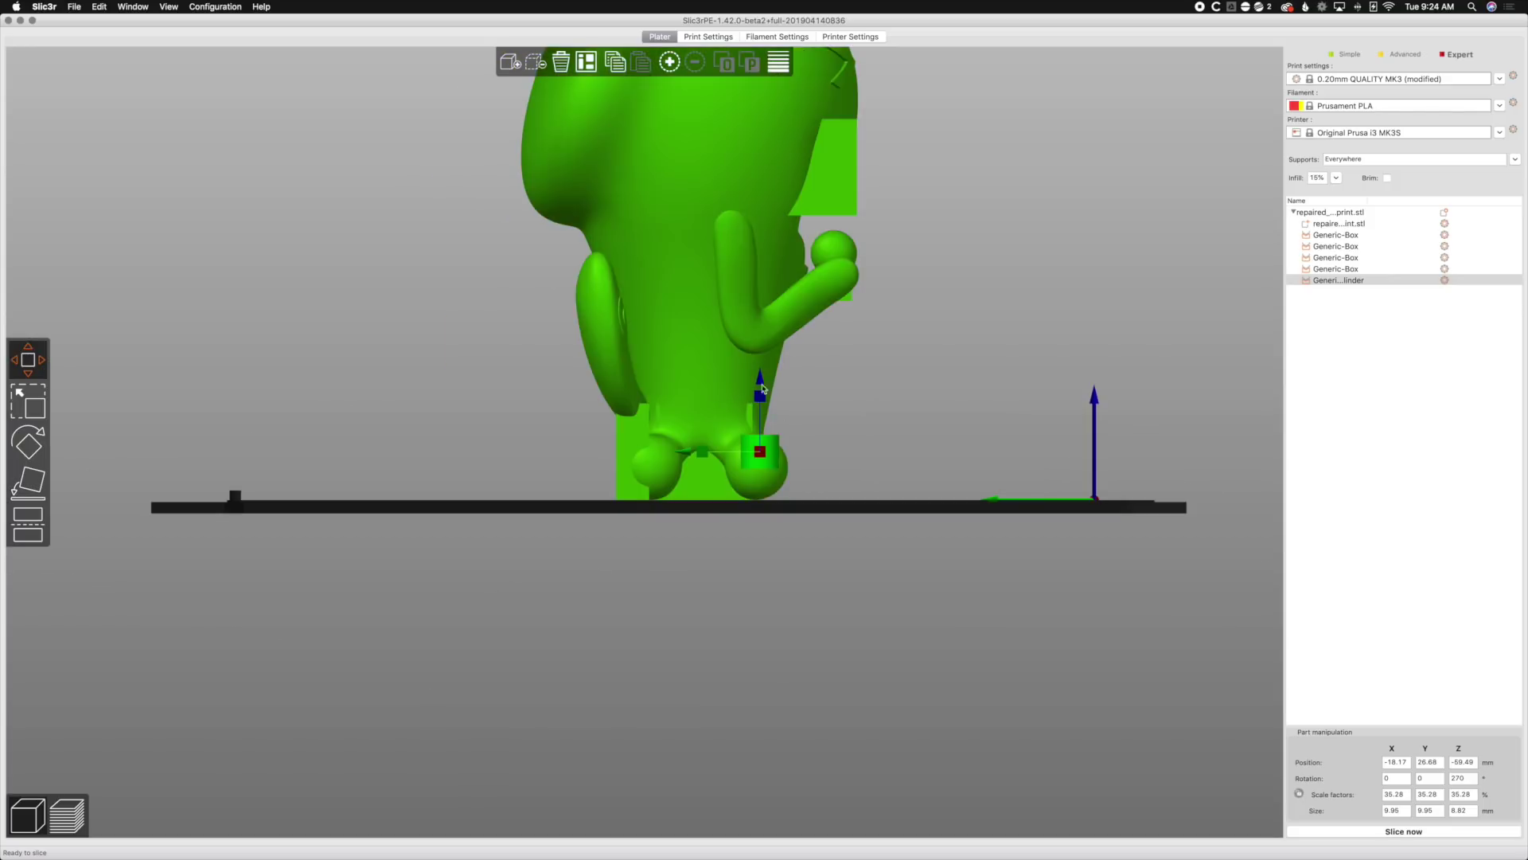
left_click_drag(760, 448, 757, 304)
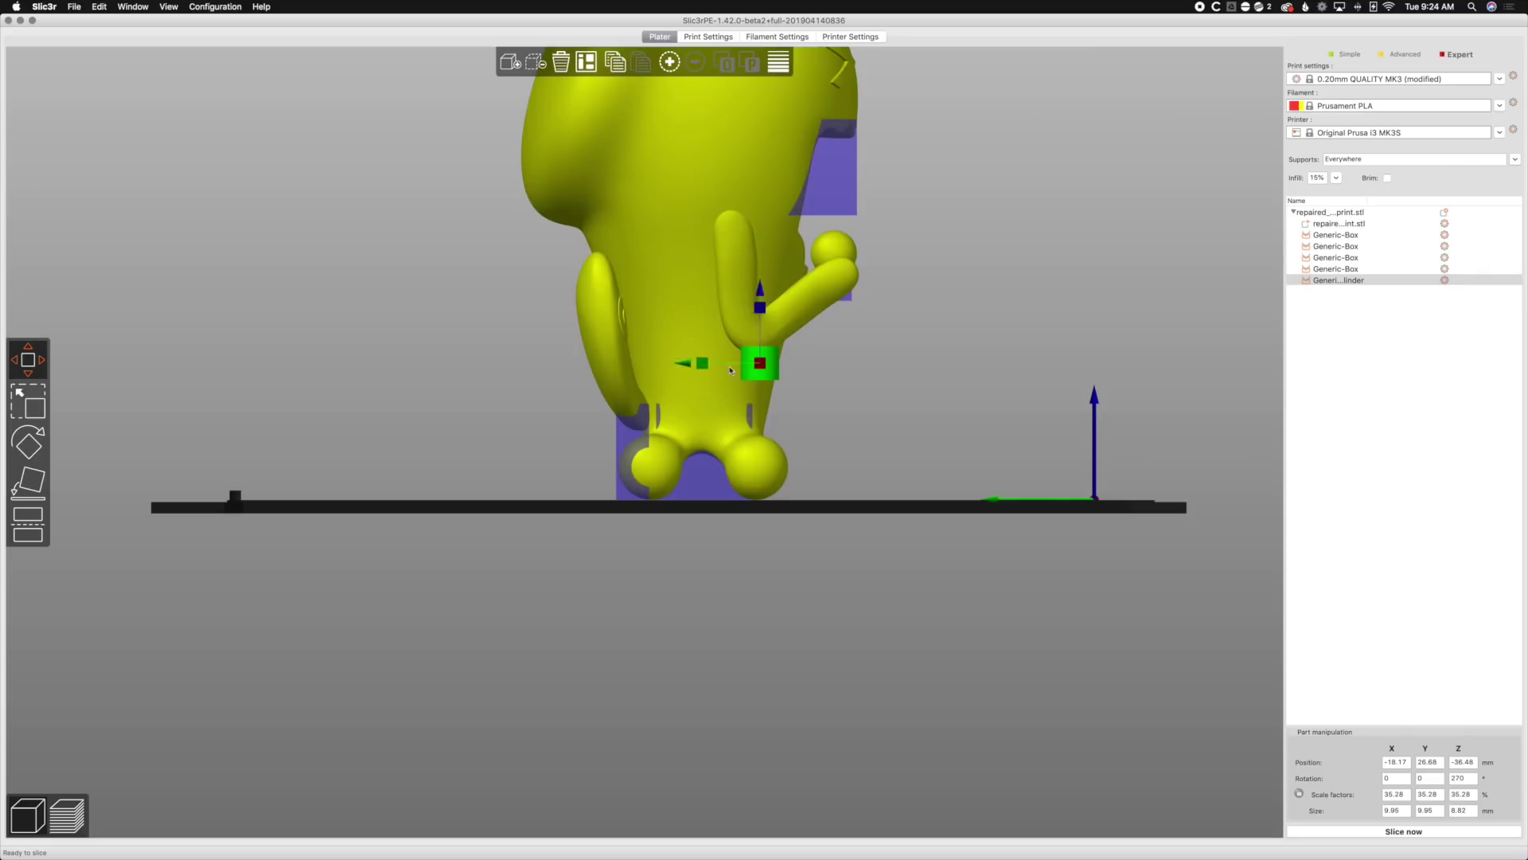
left_click_drag(702, 364, 694, 362)
key("3")
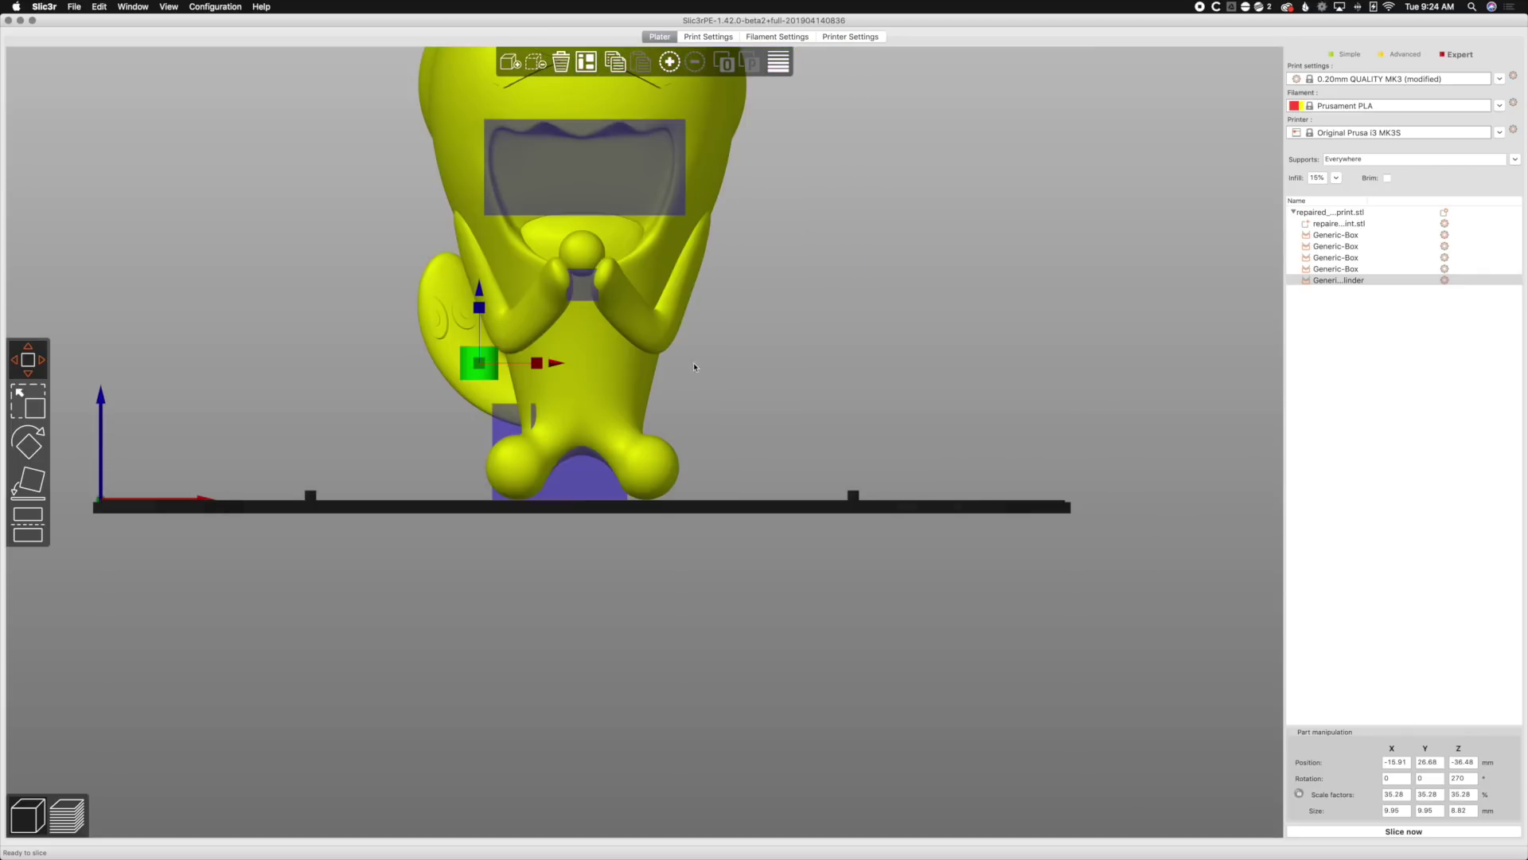
left_click_drag(538, 364, 569, 371)
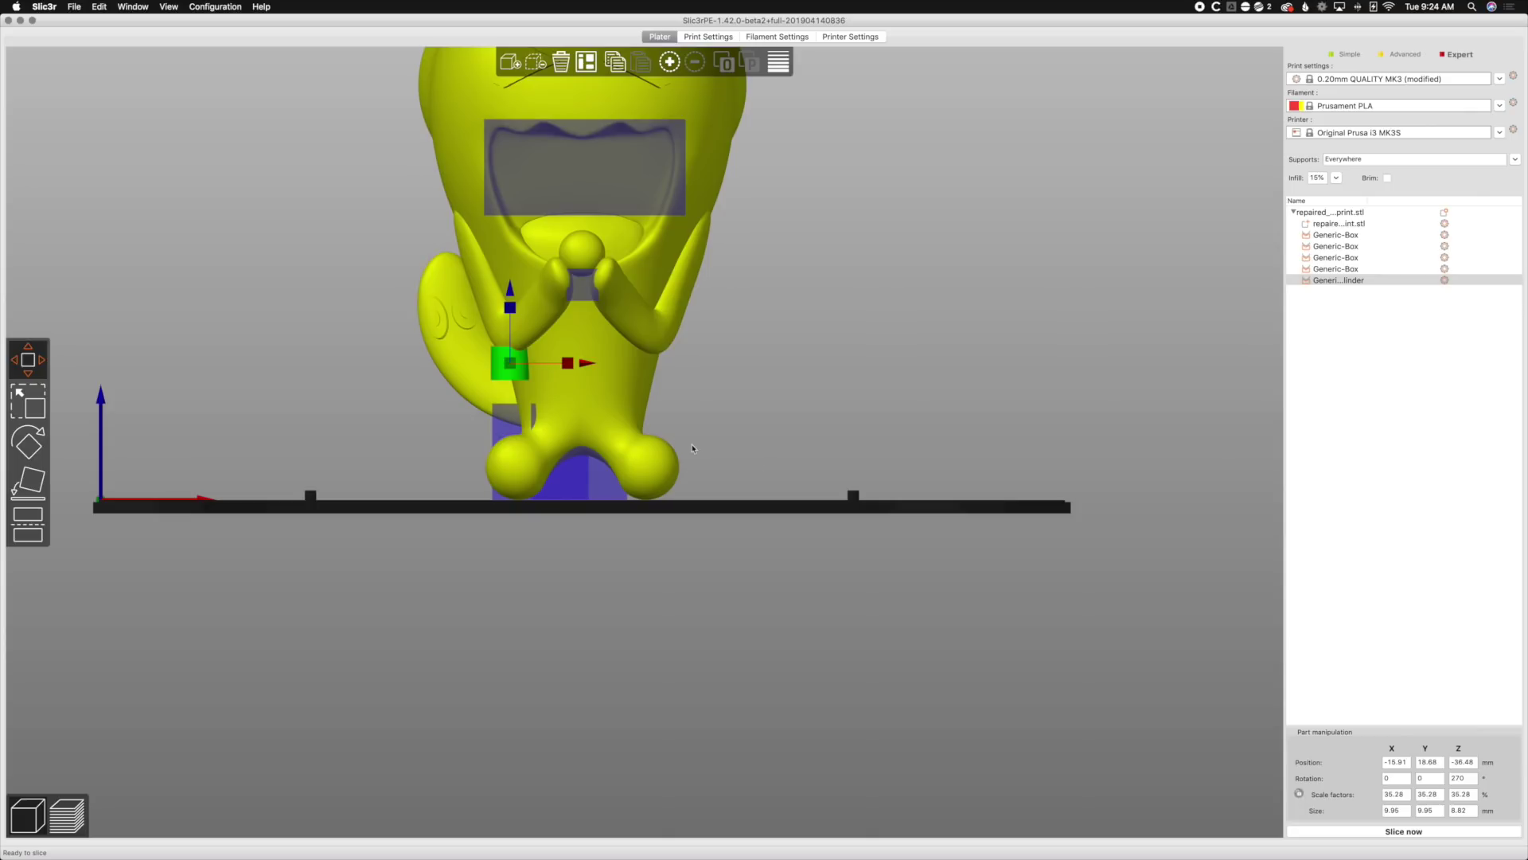
right_click(620, 388)
Add a second Cylinder support enforcer and slide it against the figurine's other side.
mouse_move(711, 538)
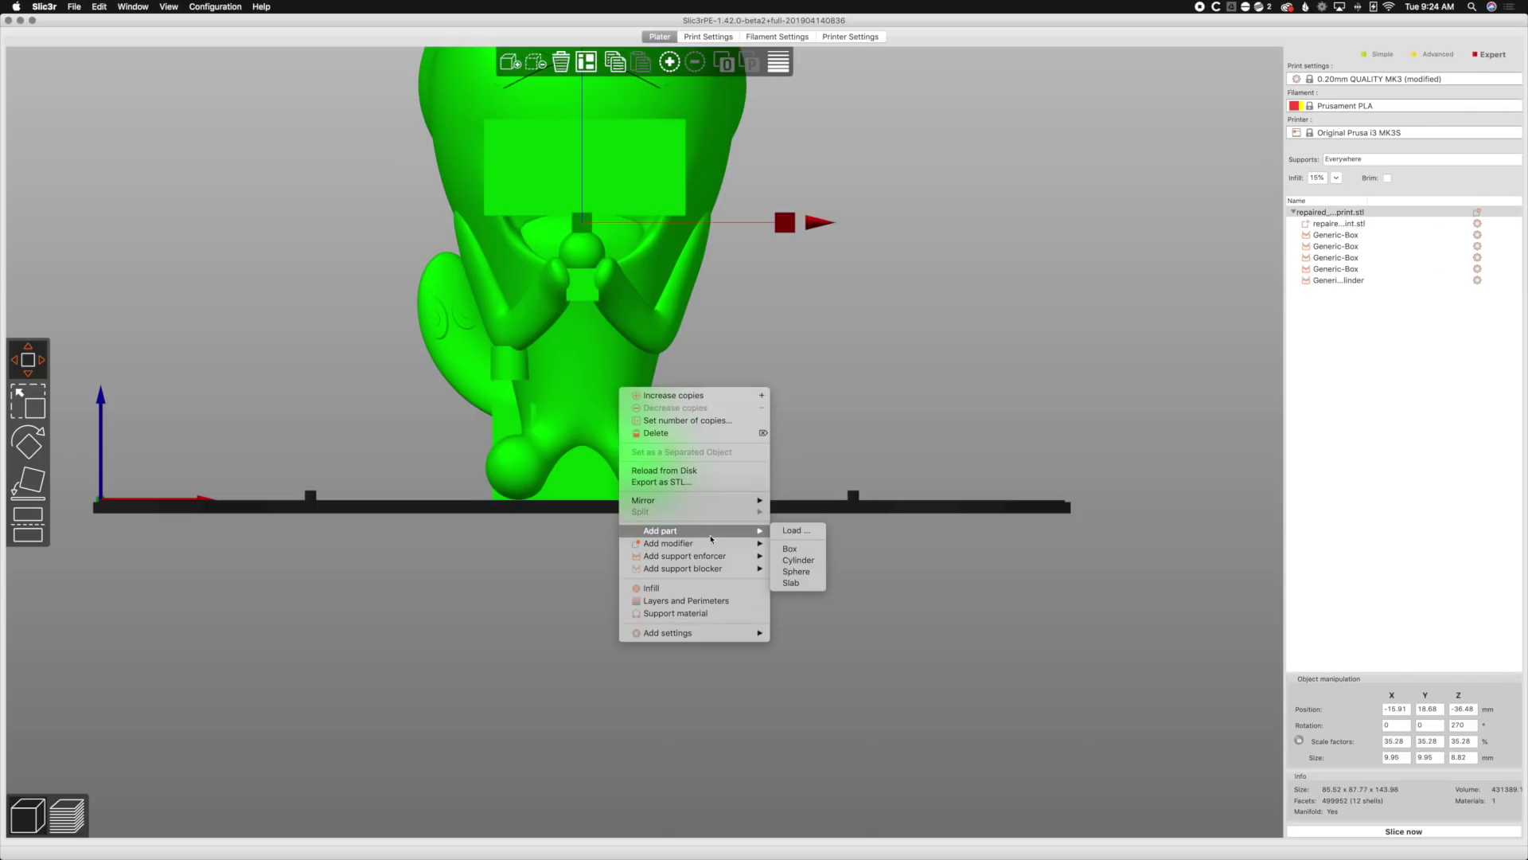
left_click(793, 584)
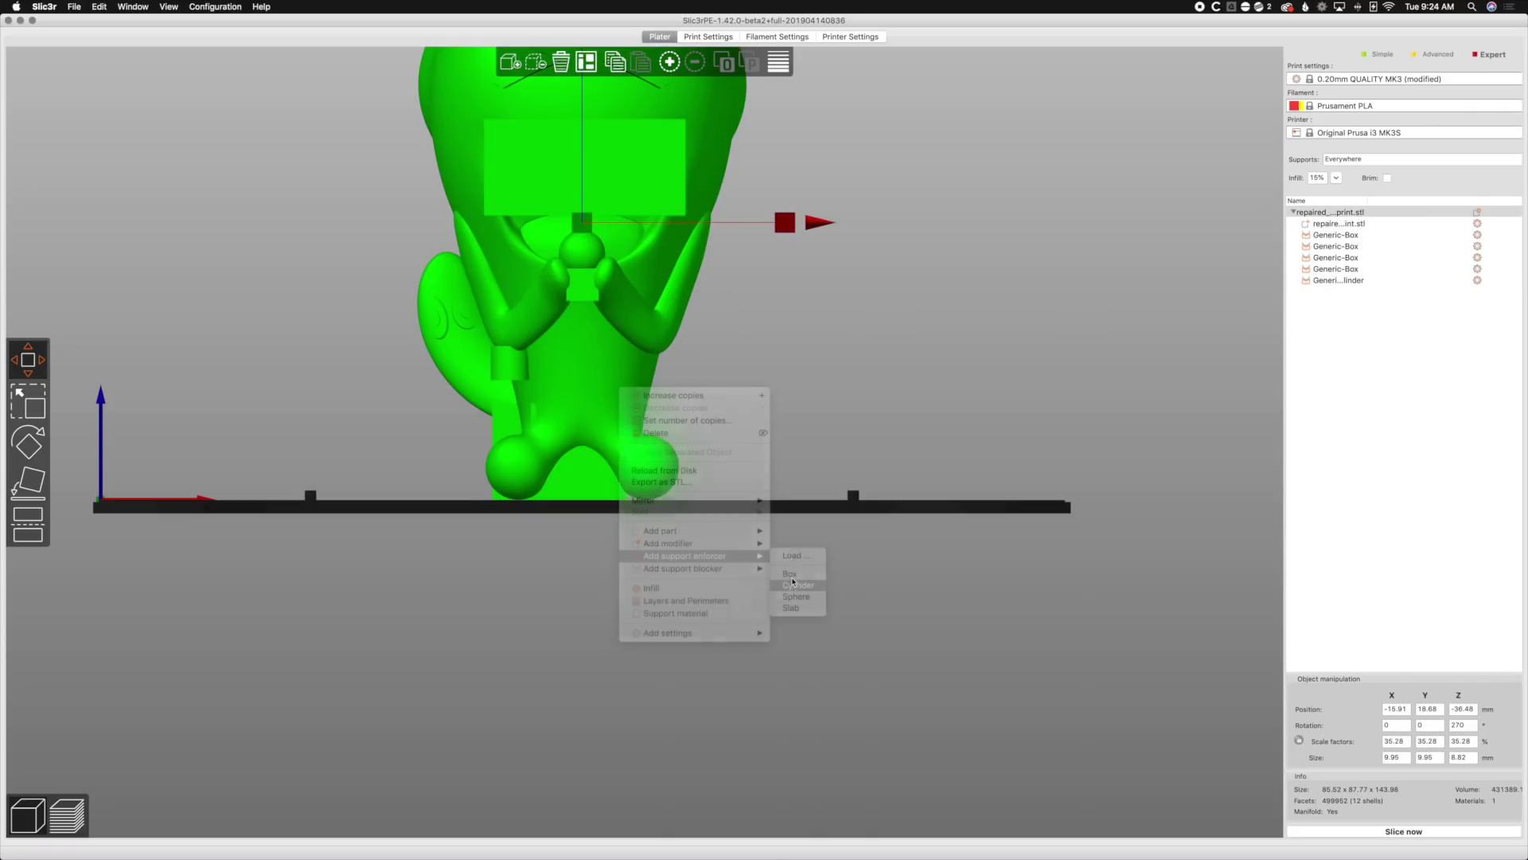
left_click_drag(809, 446, 650, 362)
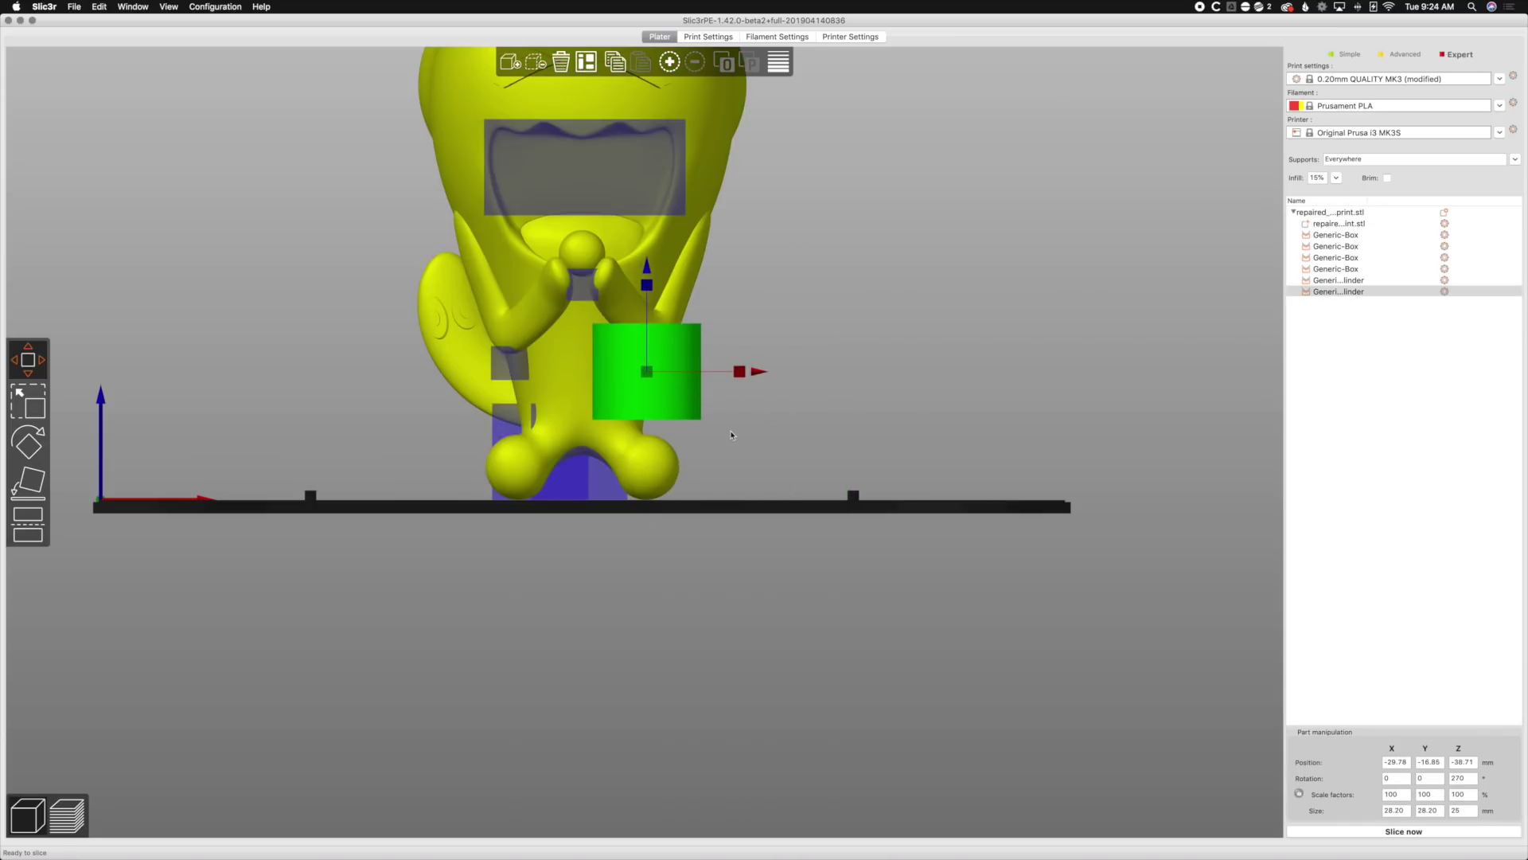
key("5")
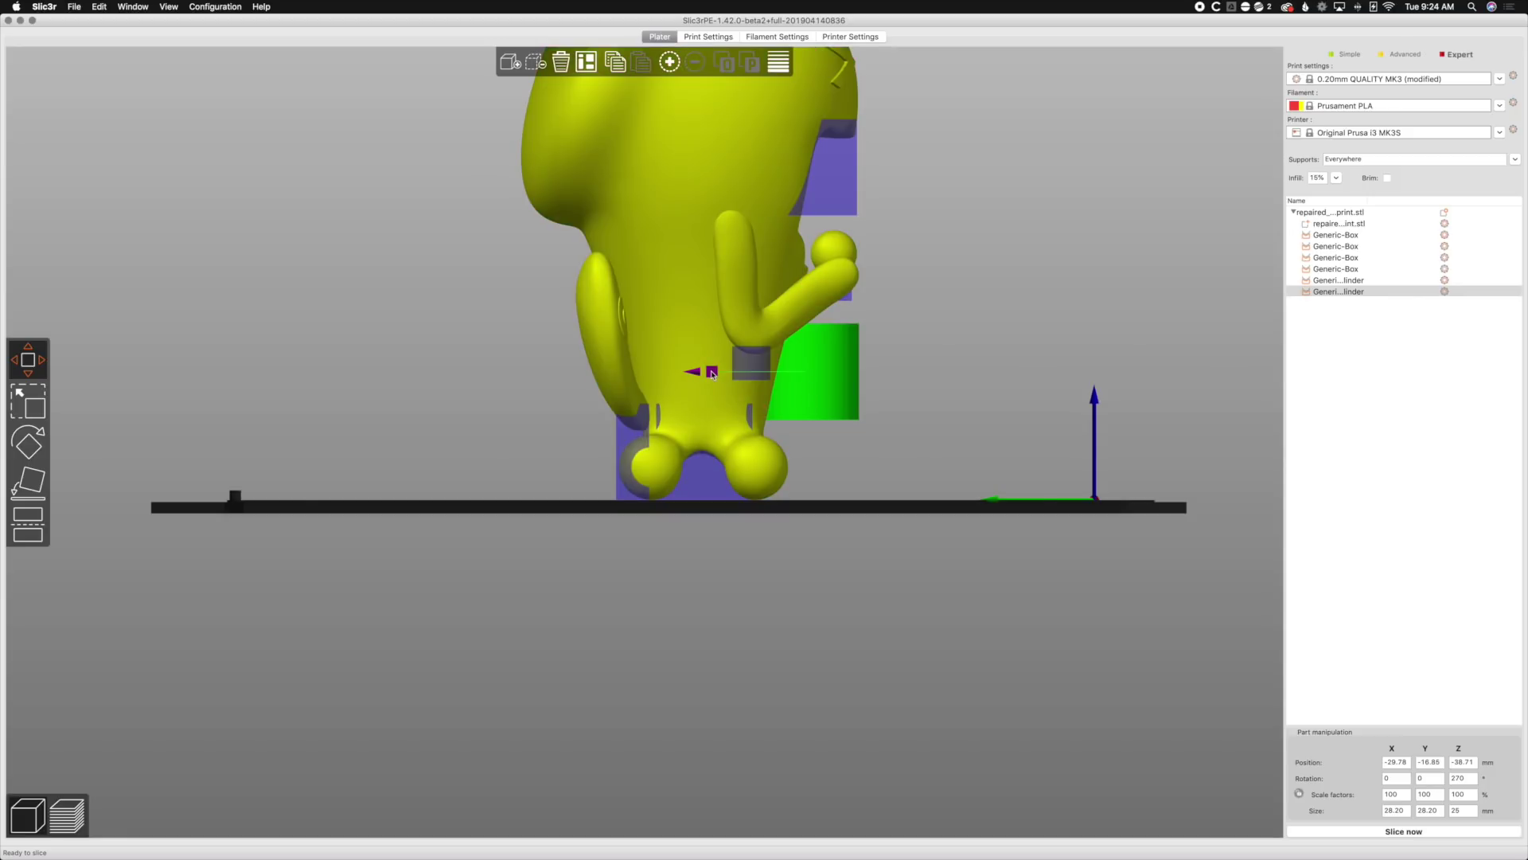
key("6")
left_click_drag(586, 370, 631, 377)
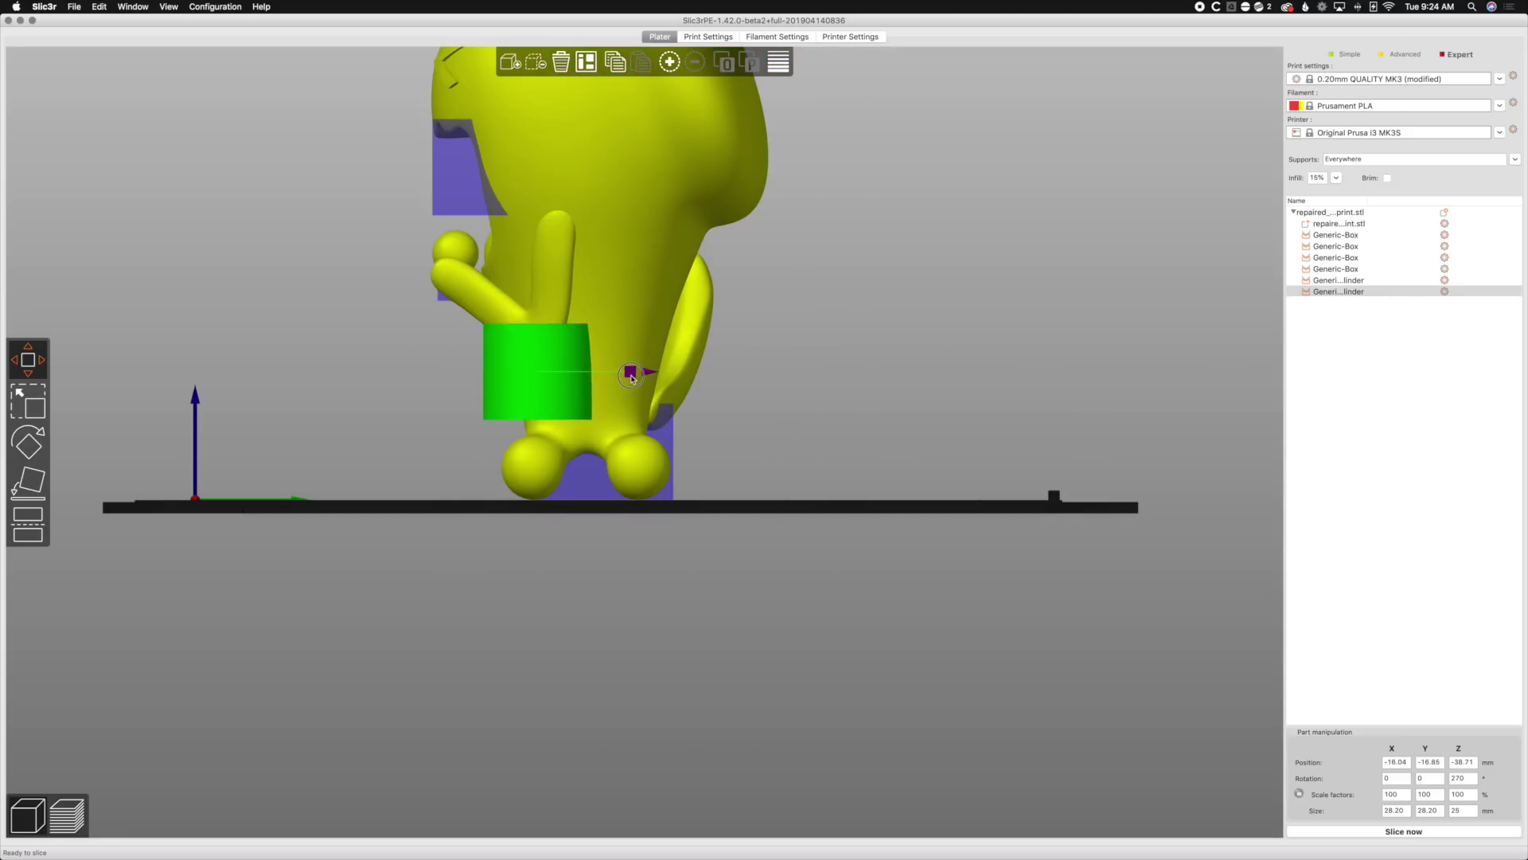
Shrink the second cylinder to about 45%, roughly 12.57 mm across.
left_click(24, 410)
key("1")
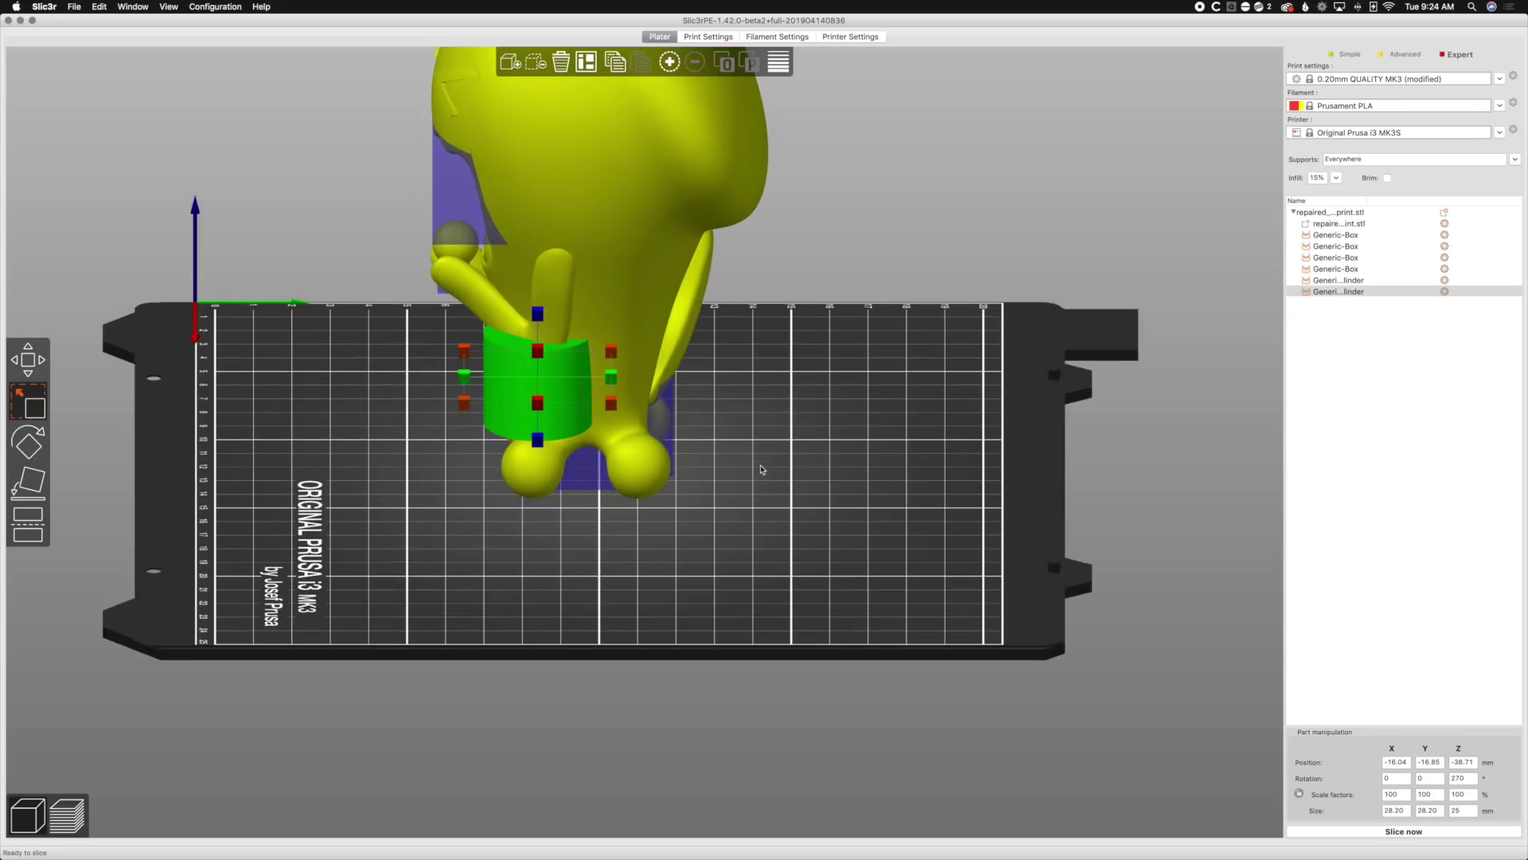
left_click_drag(464, 371, 561, 383)
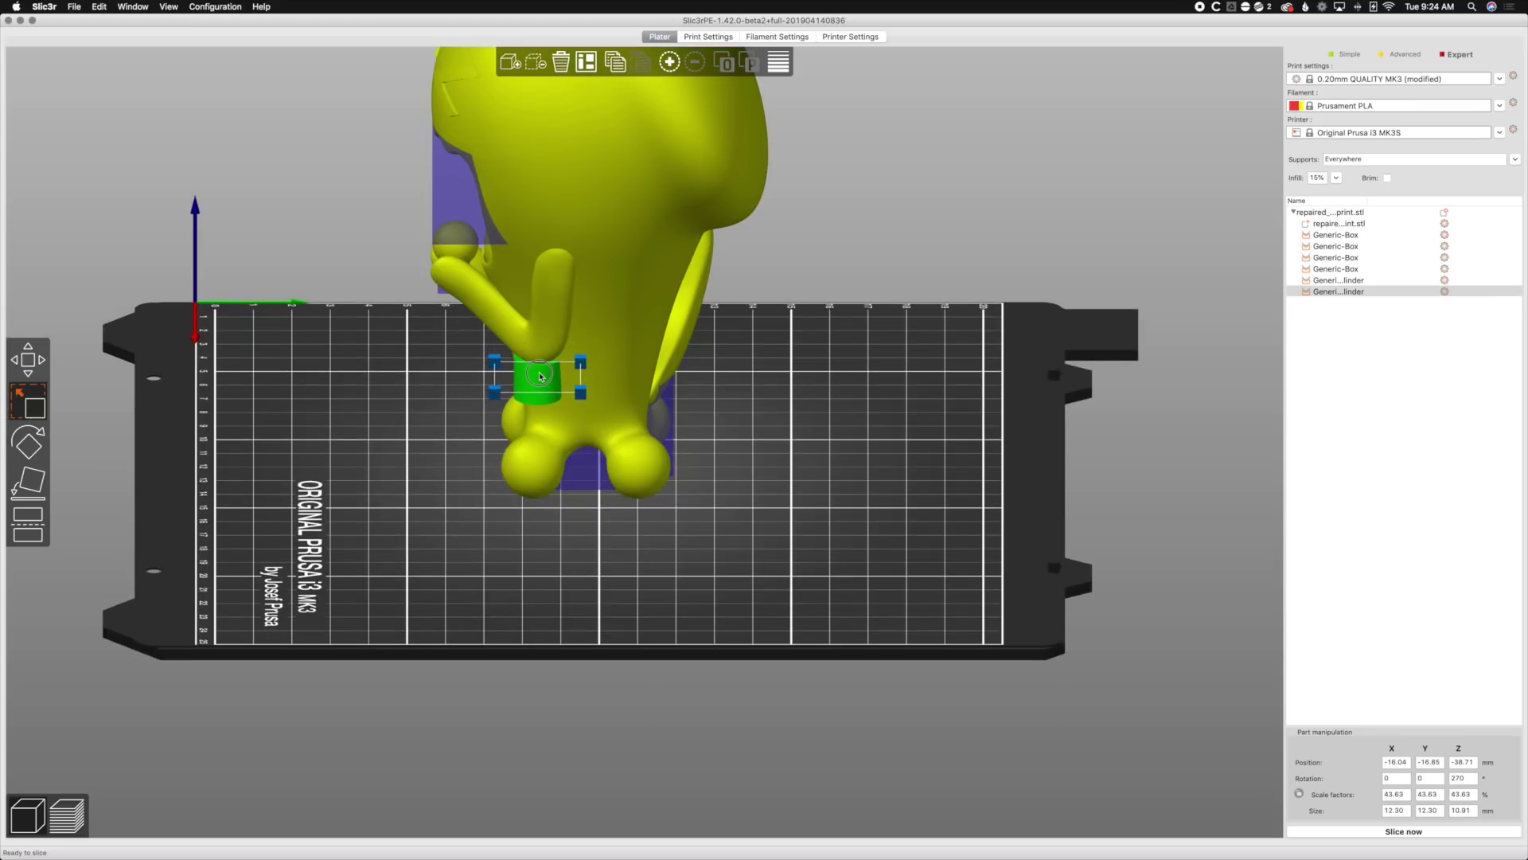
Fine-tune the second cylinder's position under the arm and reslice the model.
left_click(16, 370)
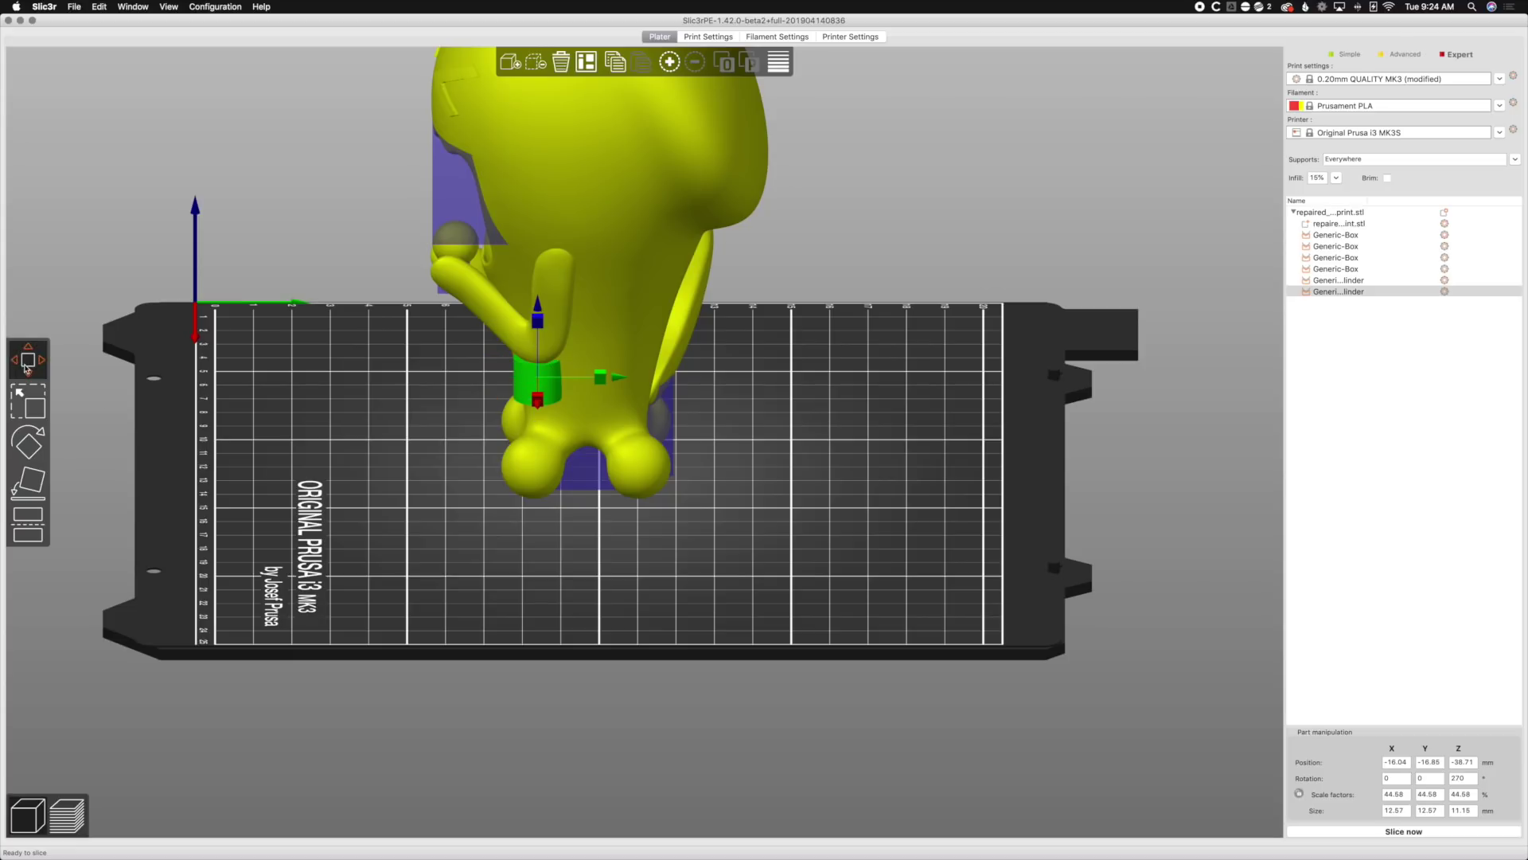
left_click_drag(599, 382, 609, 382)
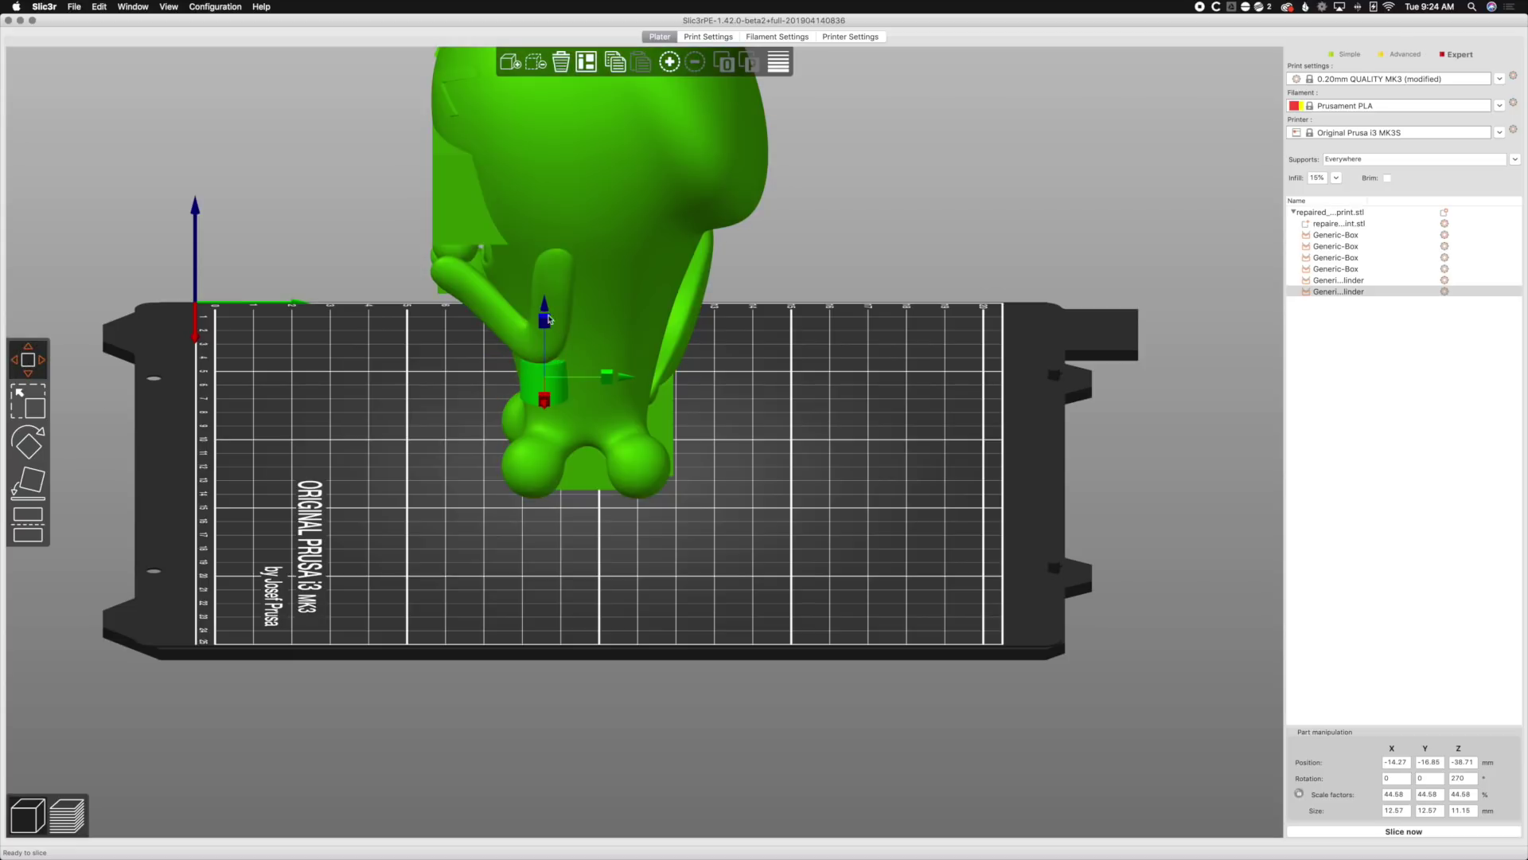
left_click_drag(546, 322, 545, 314)
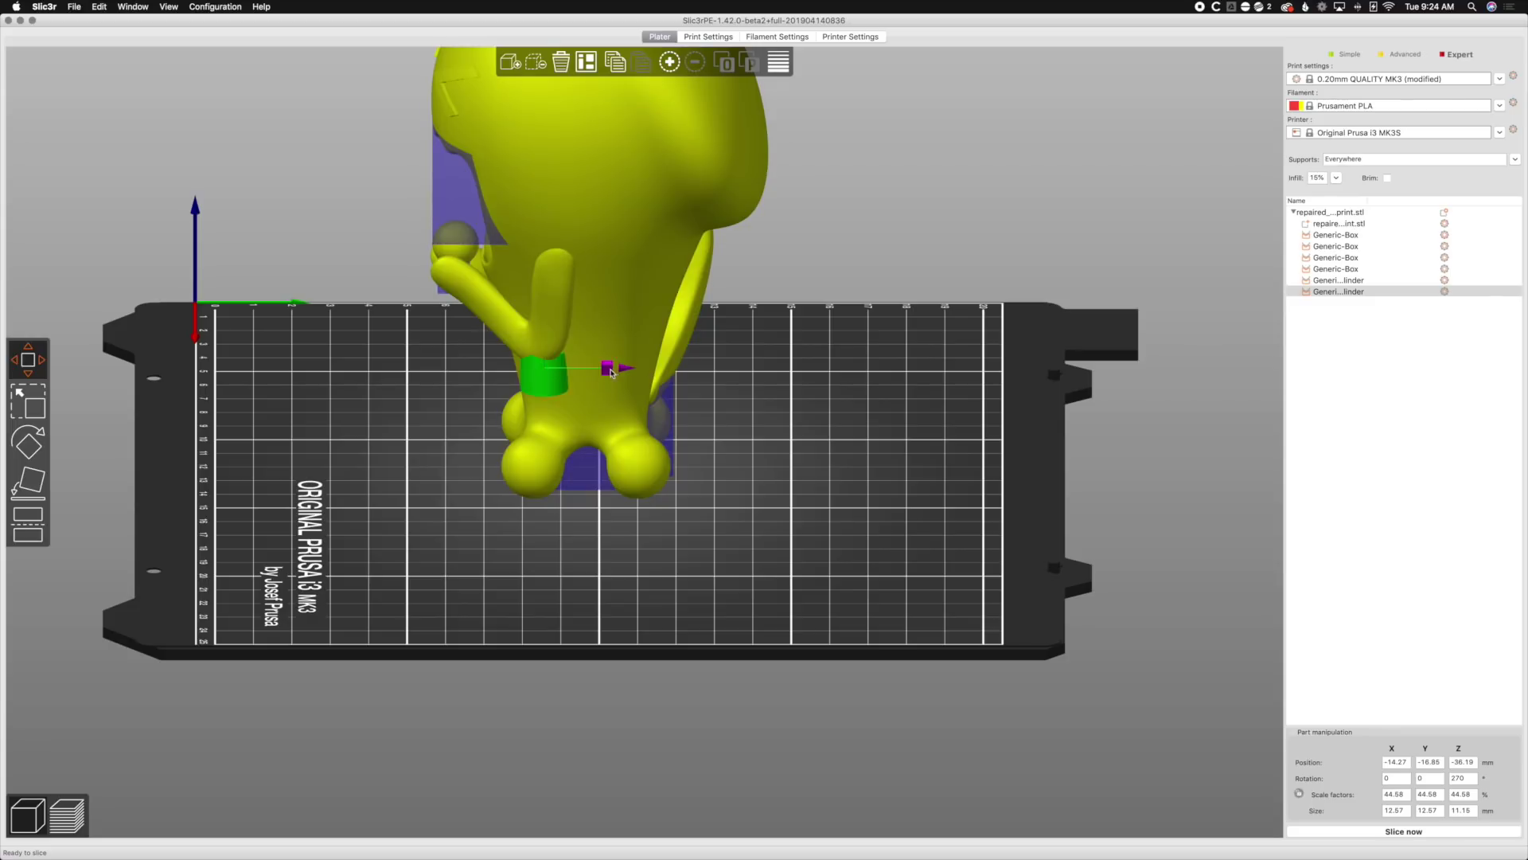
left_click_drag(608, 368, 604, 372)
left_click_drag(589, 464, 587, 466)
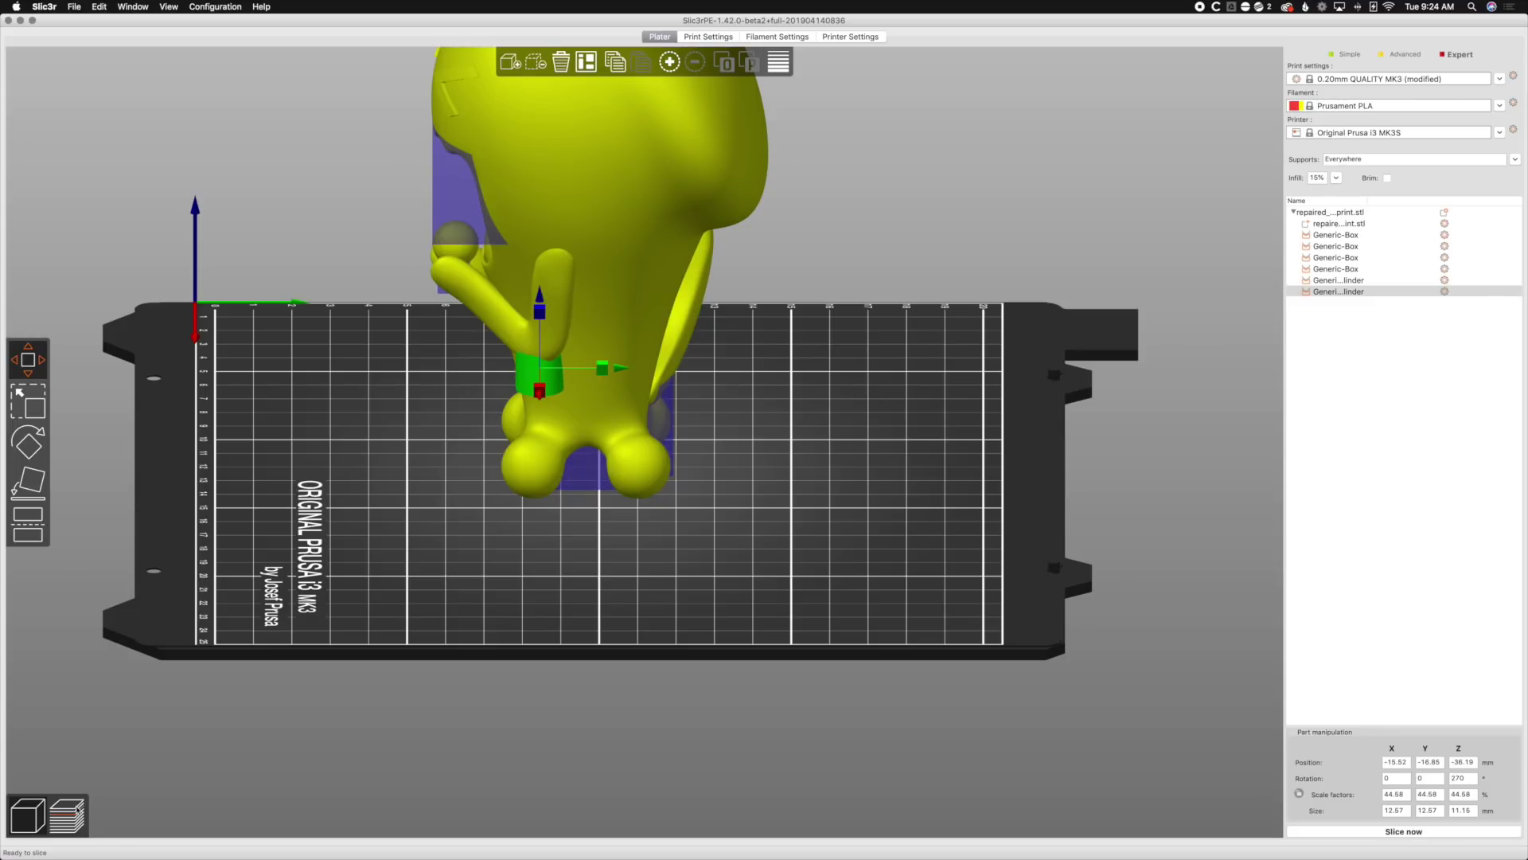
key("ctrl+r")
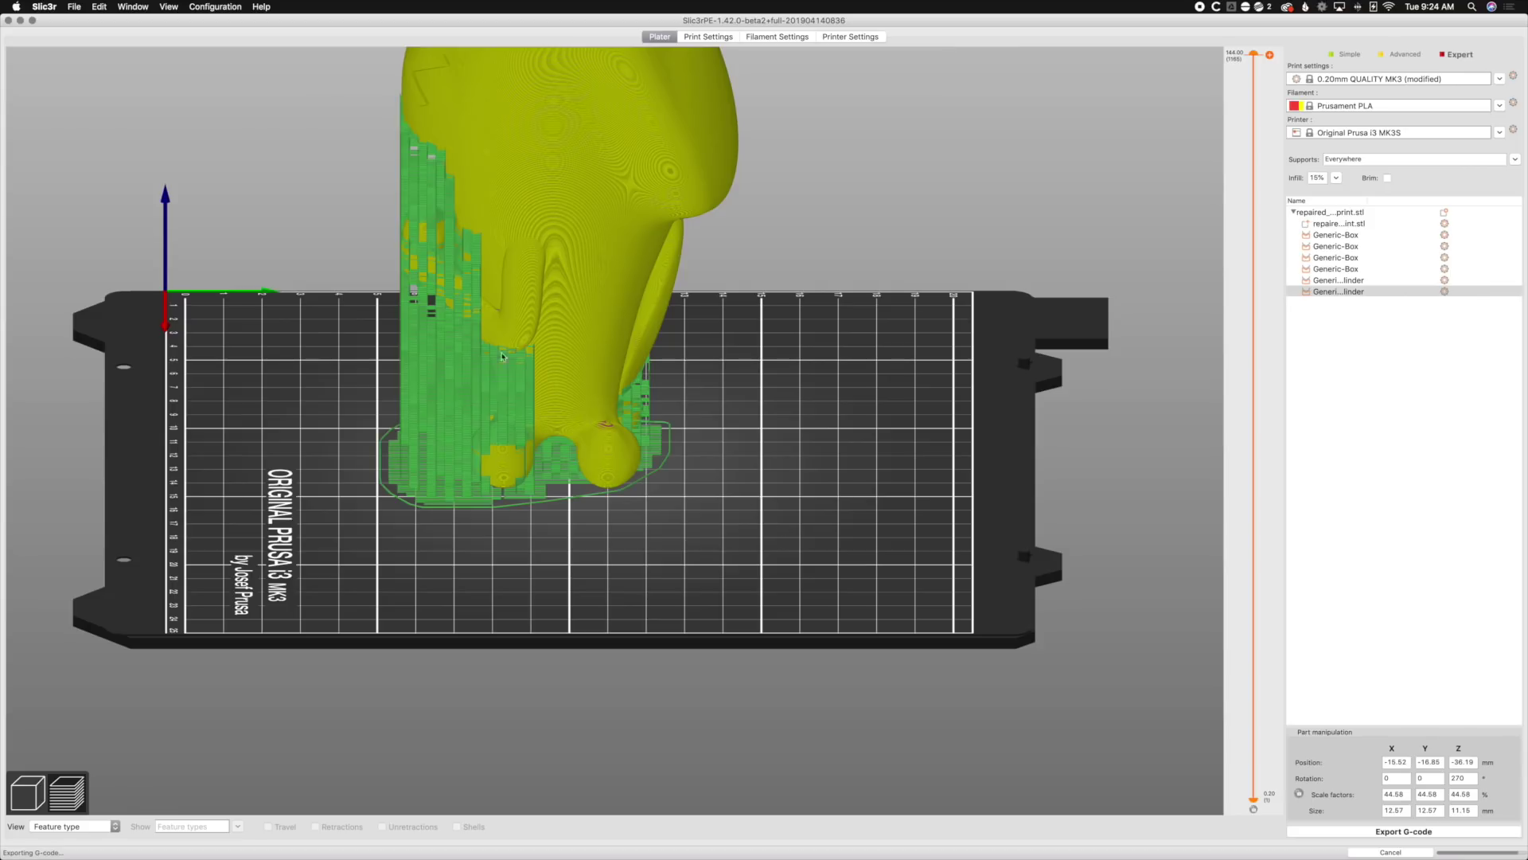
Orbit the sliced print to a perspective view and cut it at about 92.80 mm to see the infill.
left_click_drag(720, 538, 1120, 271)
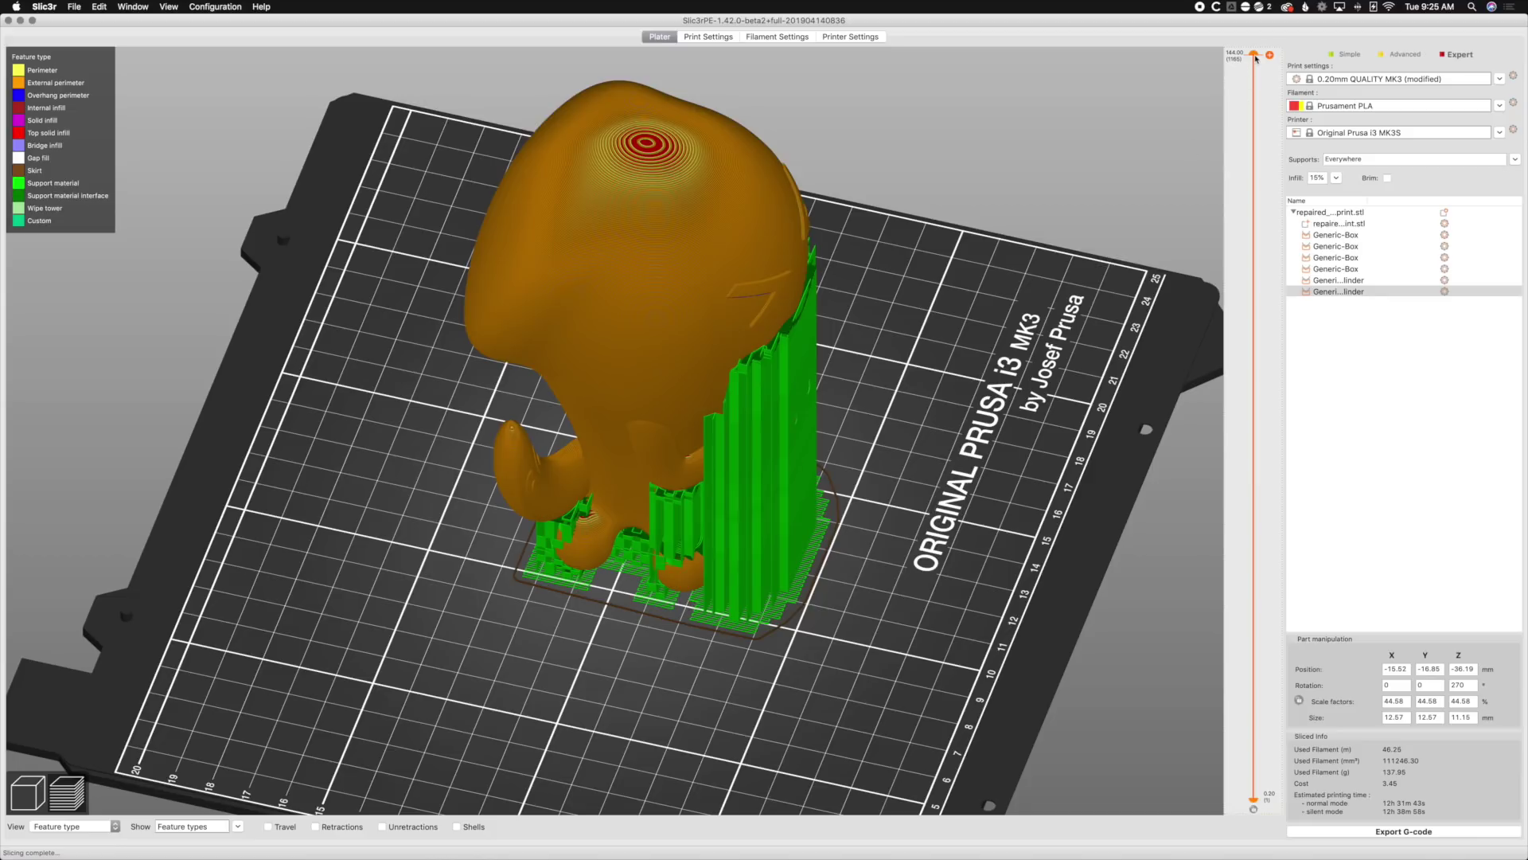
left_click_drag(1255, 56, 1239, 272)
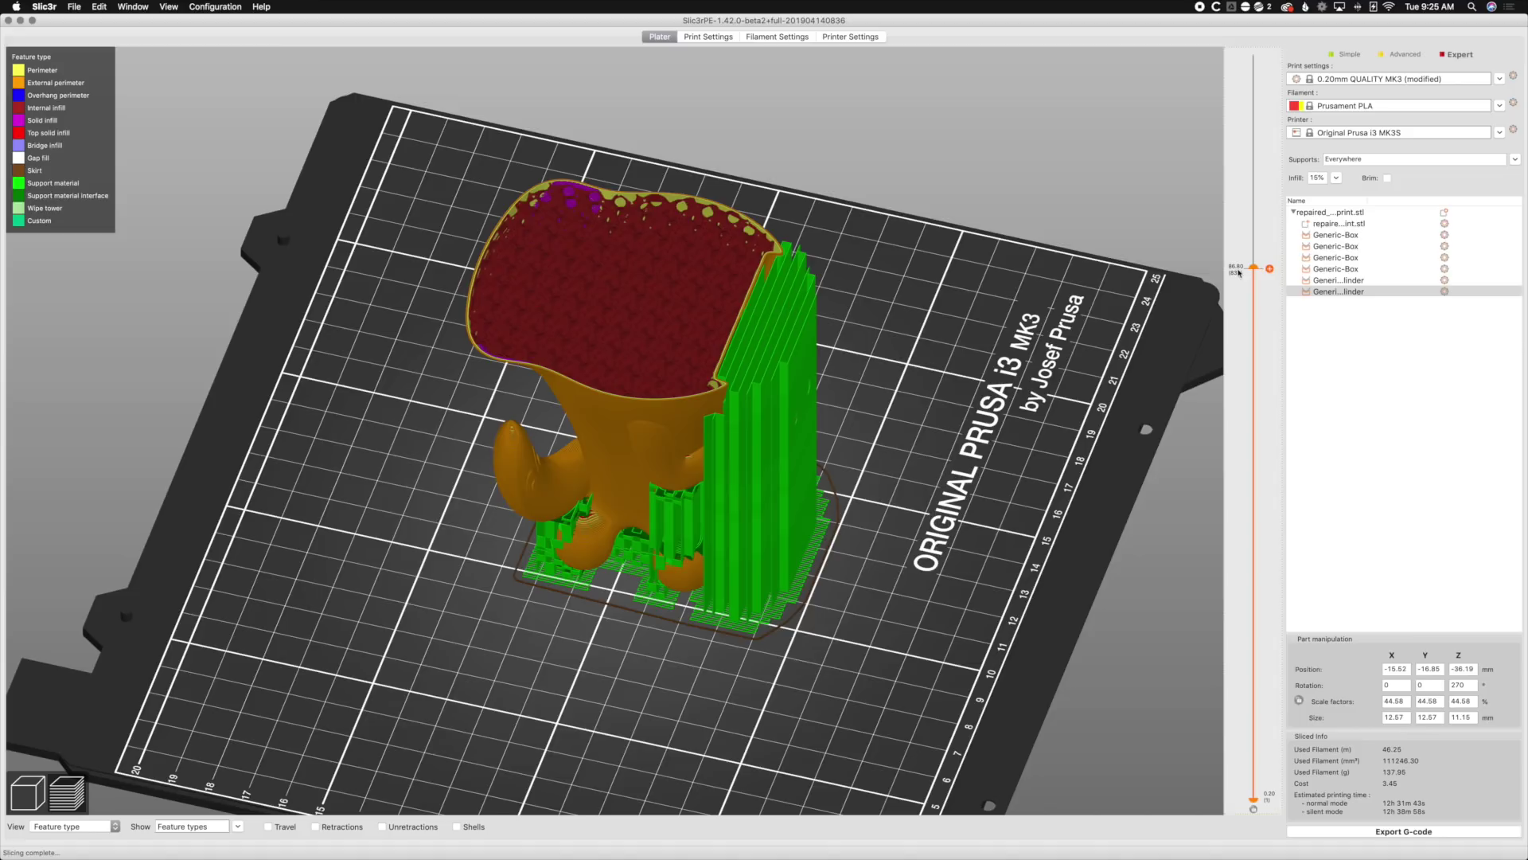
Set the infill density to 5% in the Plater sidebar.
left_click(1339, 177)
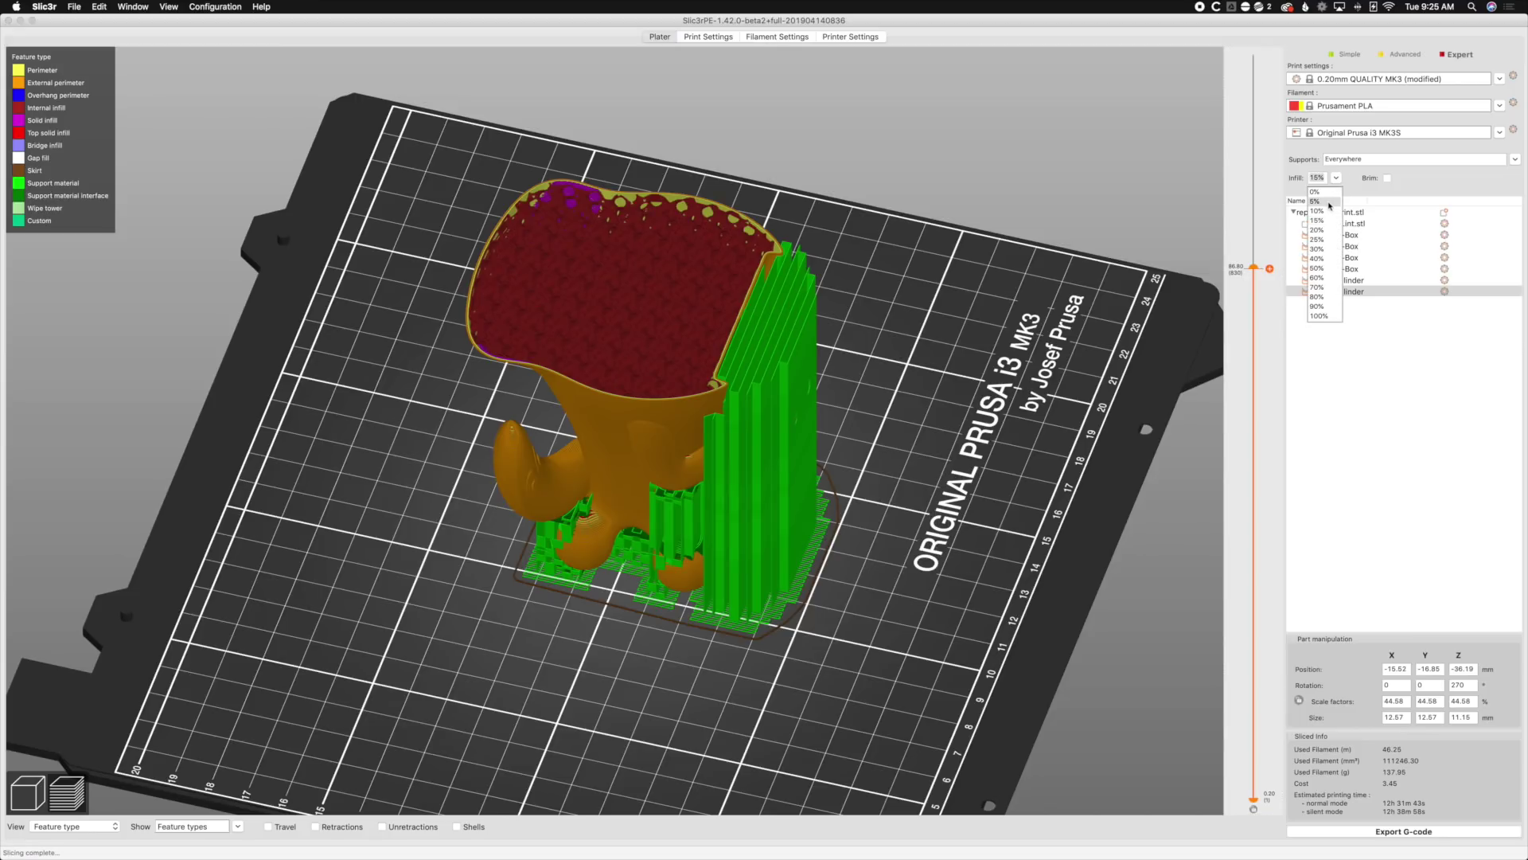
left_click(1328, 202)
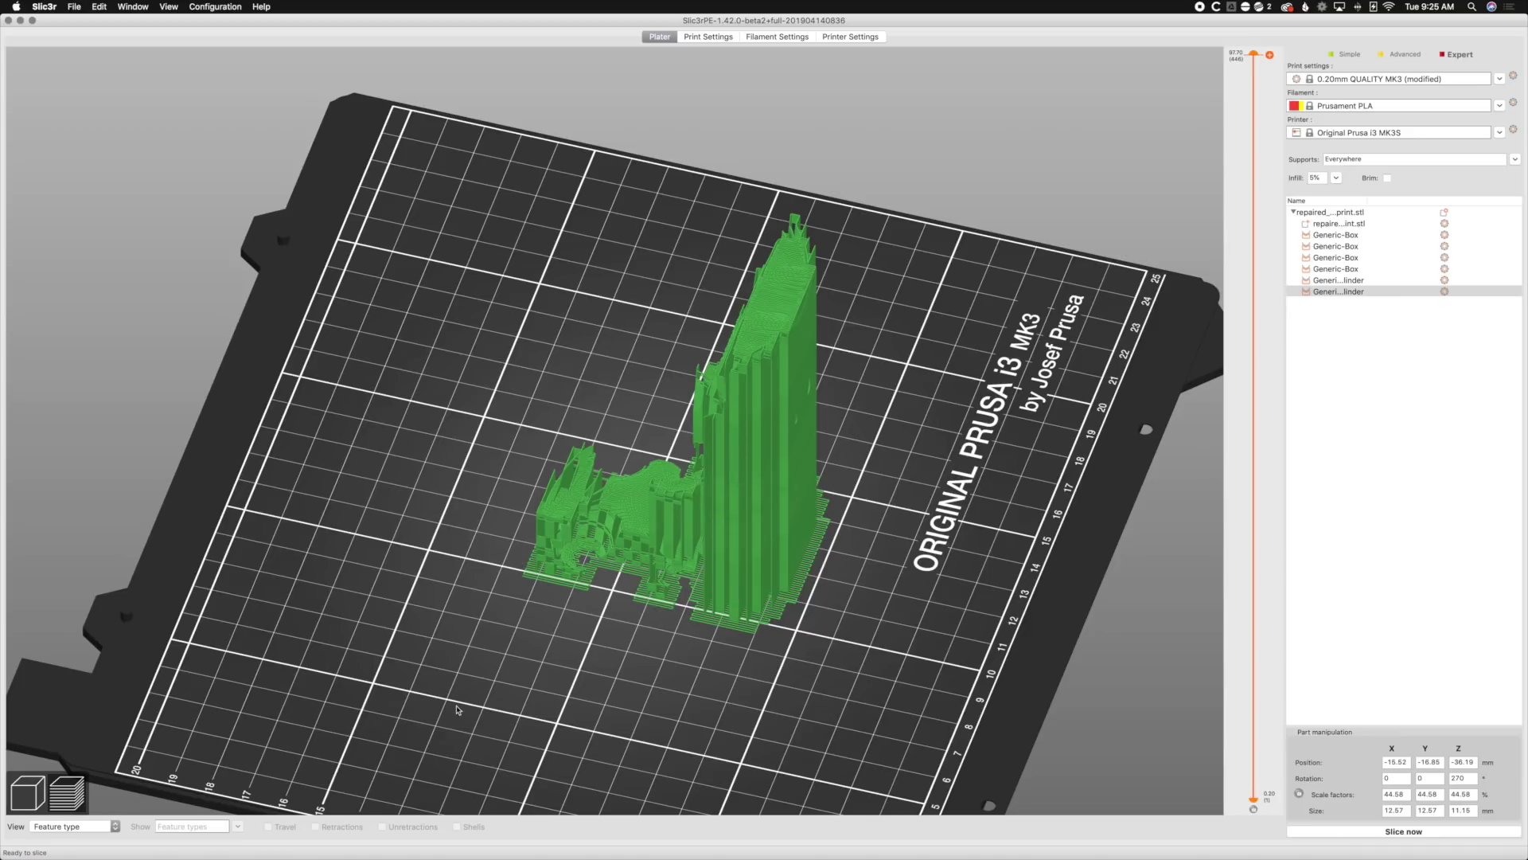
left_click(27, 792)
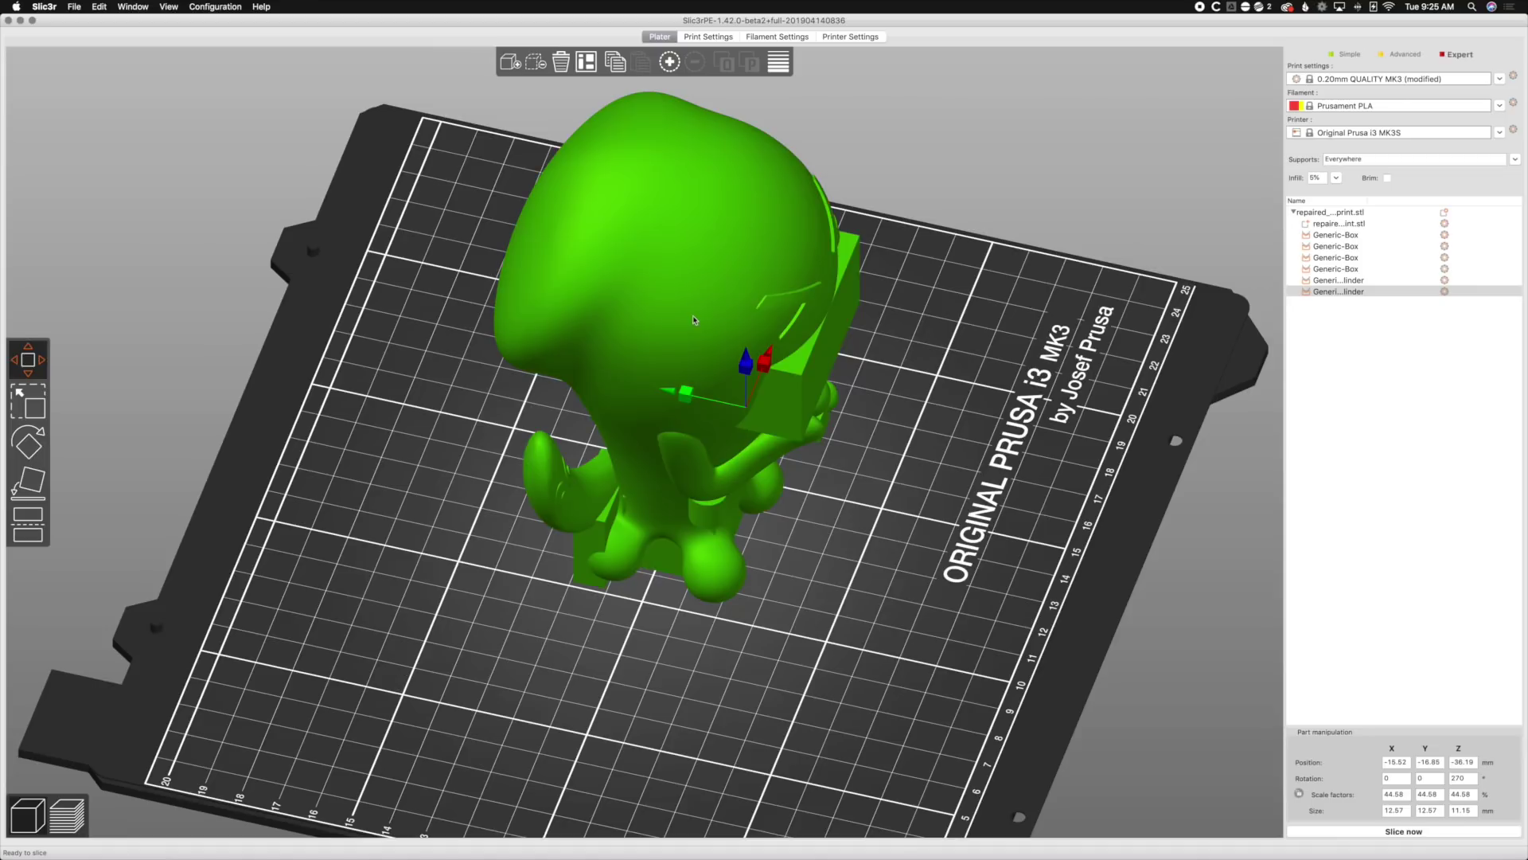
Change the support material pattern to Rectilinear grid in Print Settings.
left_click(708, 37)
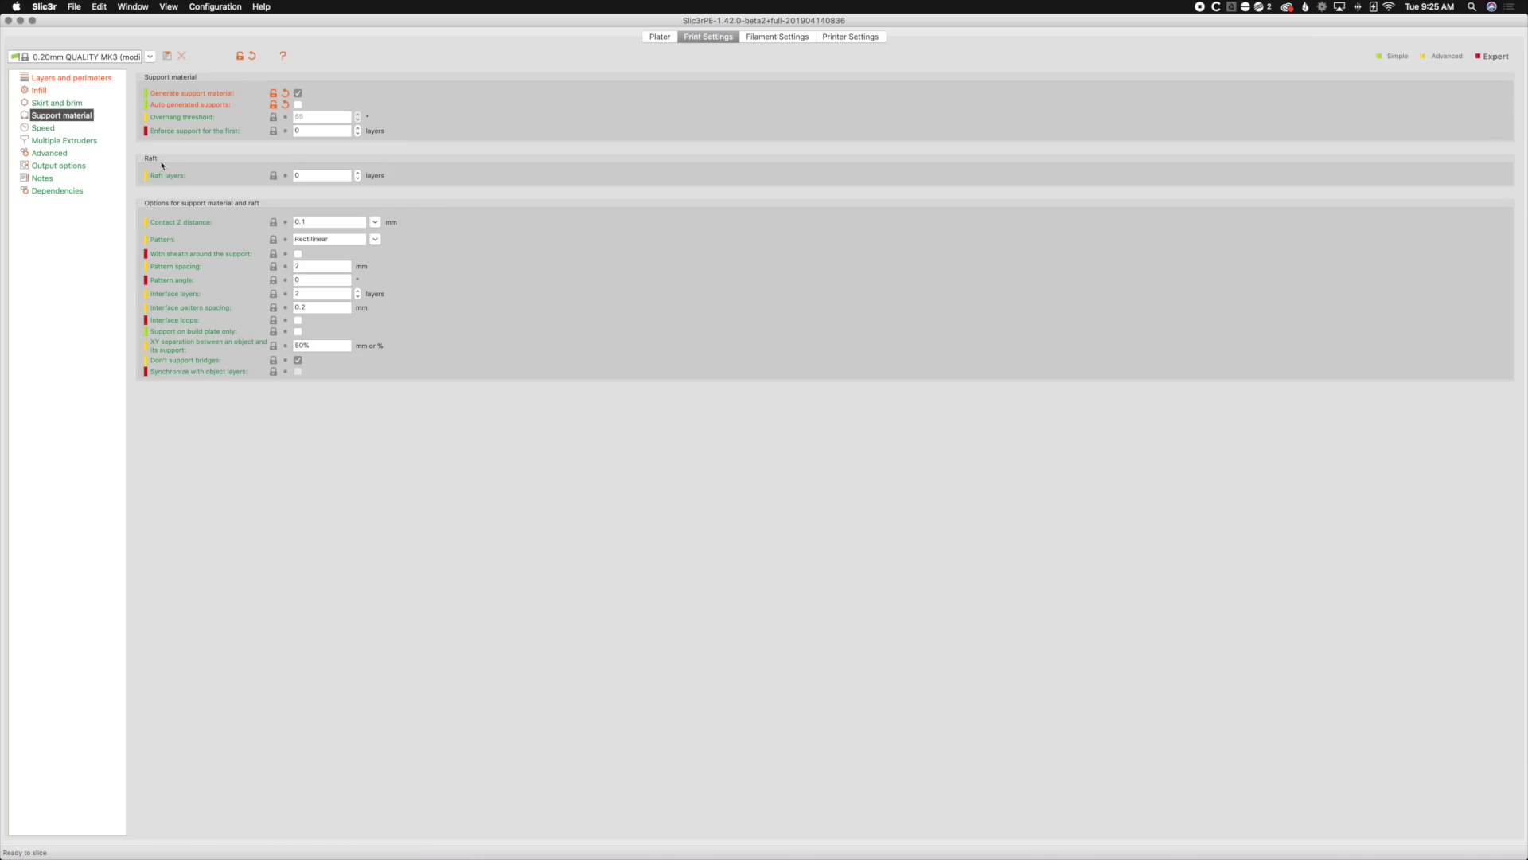
left_click(373, 240)
left_click(356, 263)
left_click(659, 37)
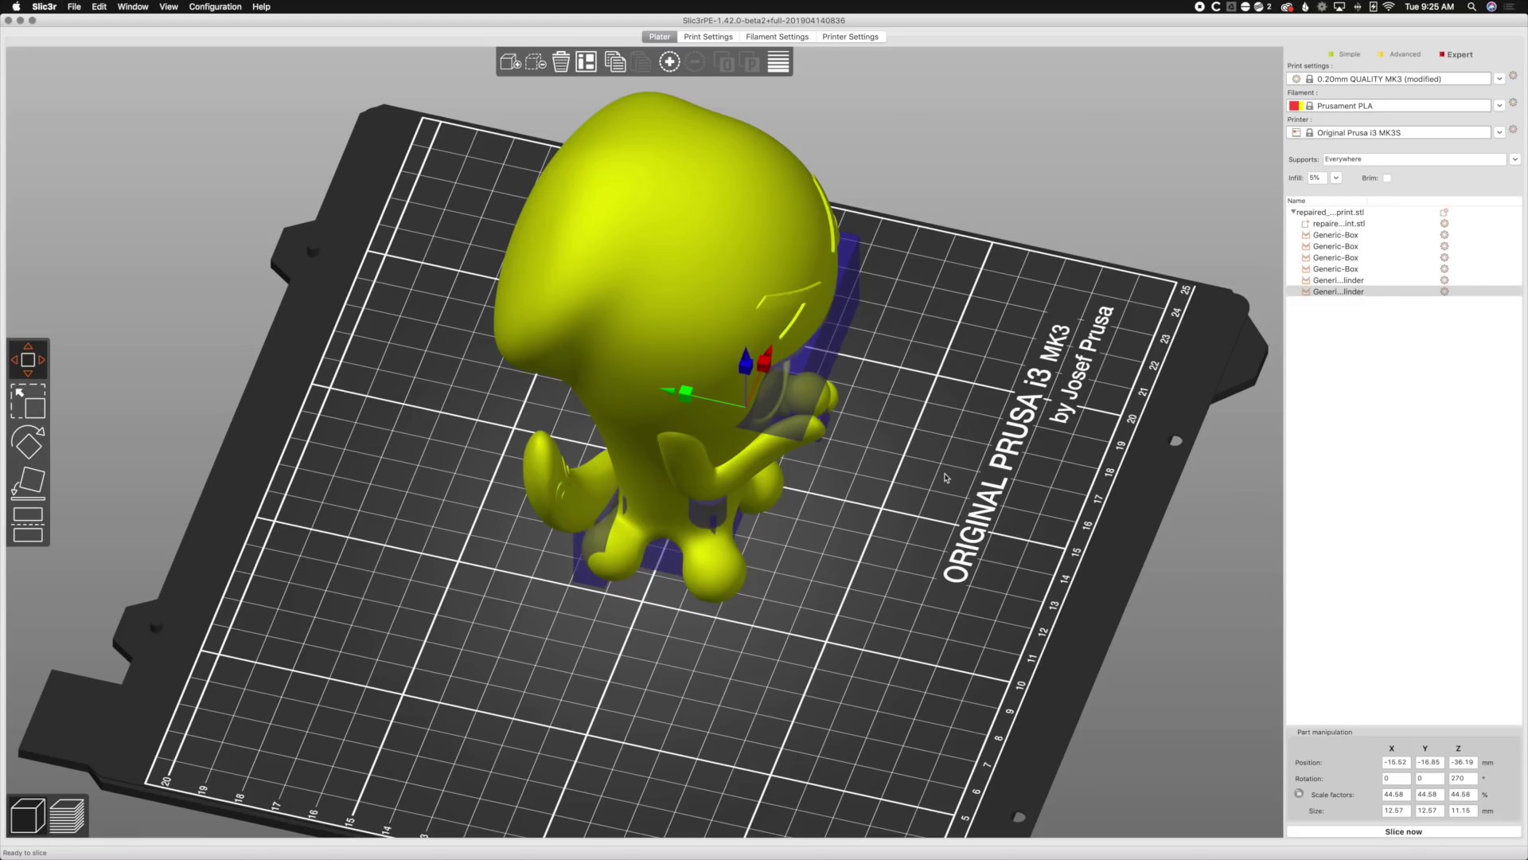
Slice with grid supports and 5% infill and inspect the layers, now estimating 91.52 g and about 9h 35m.
left_click(67, 815)
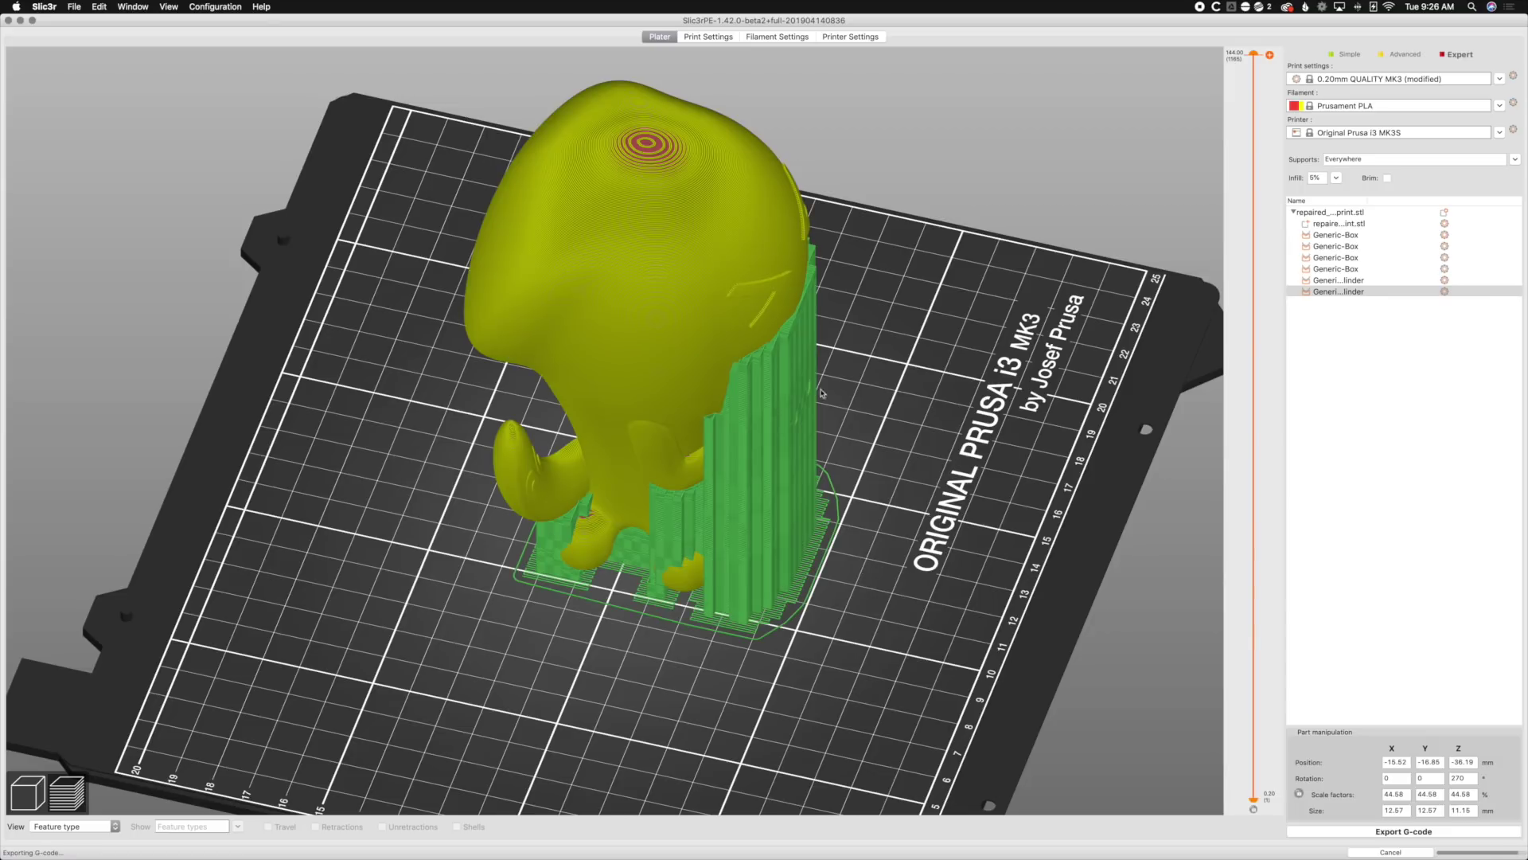
left_click_drag(929, 530, 915, 531)
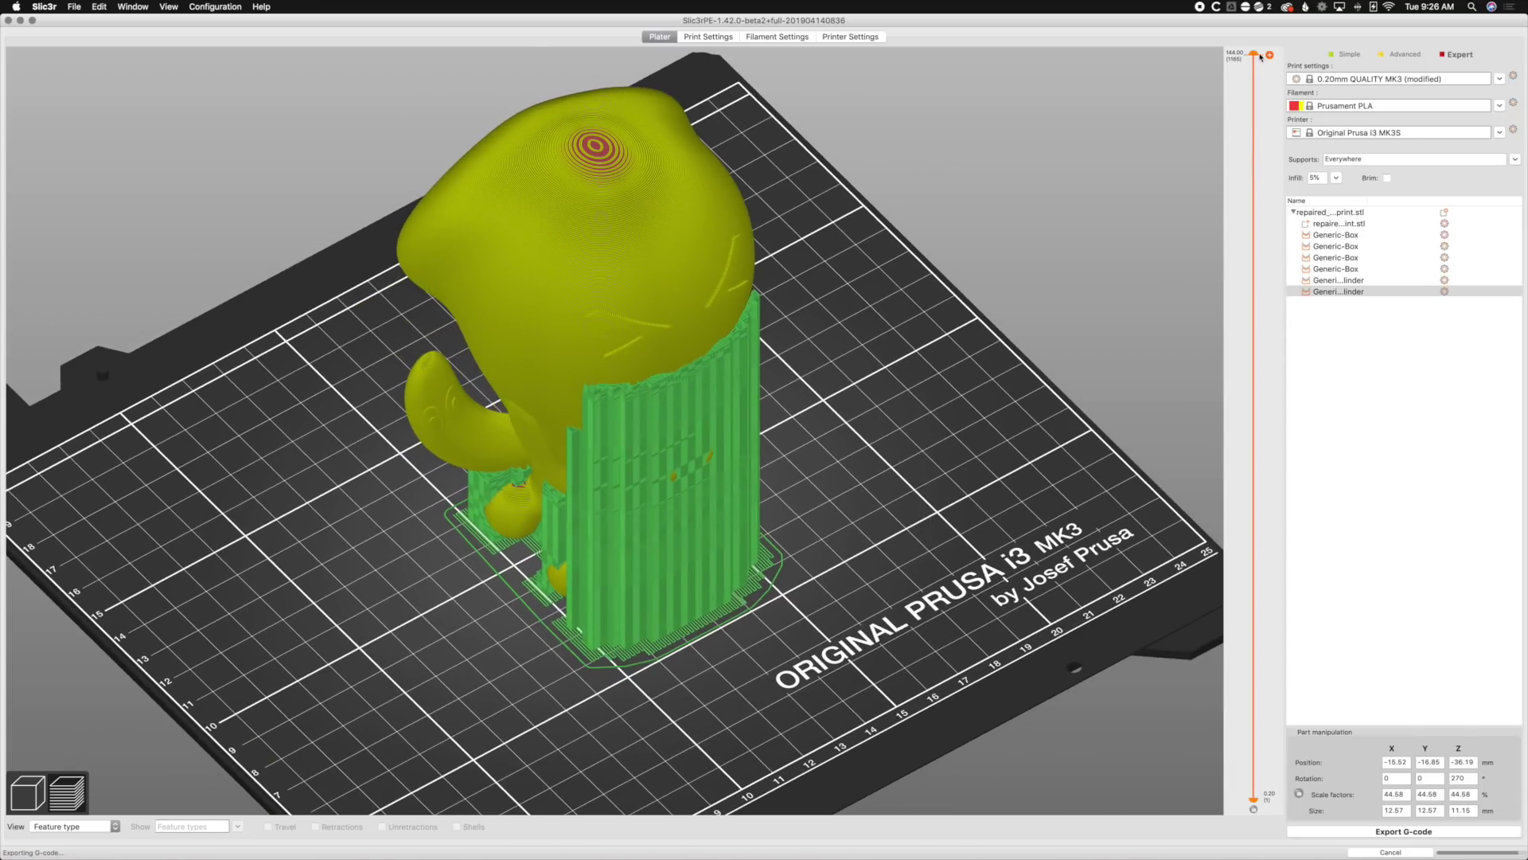
mouse_move(1261, 56)
left_mouse_down()
mouse_move(1247, 458)
mouse_move(1254, 32)
left_mouse_up()
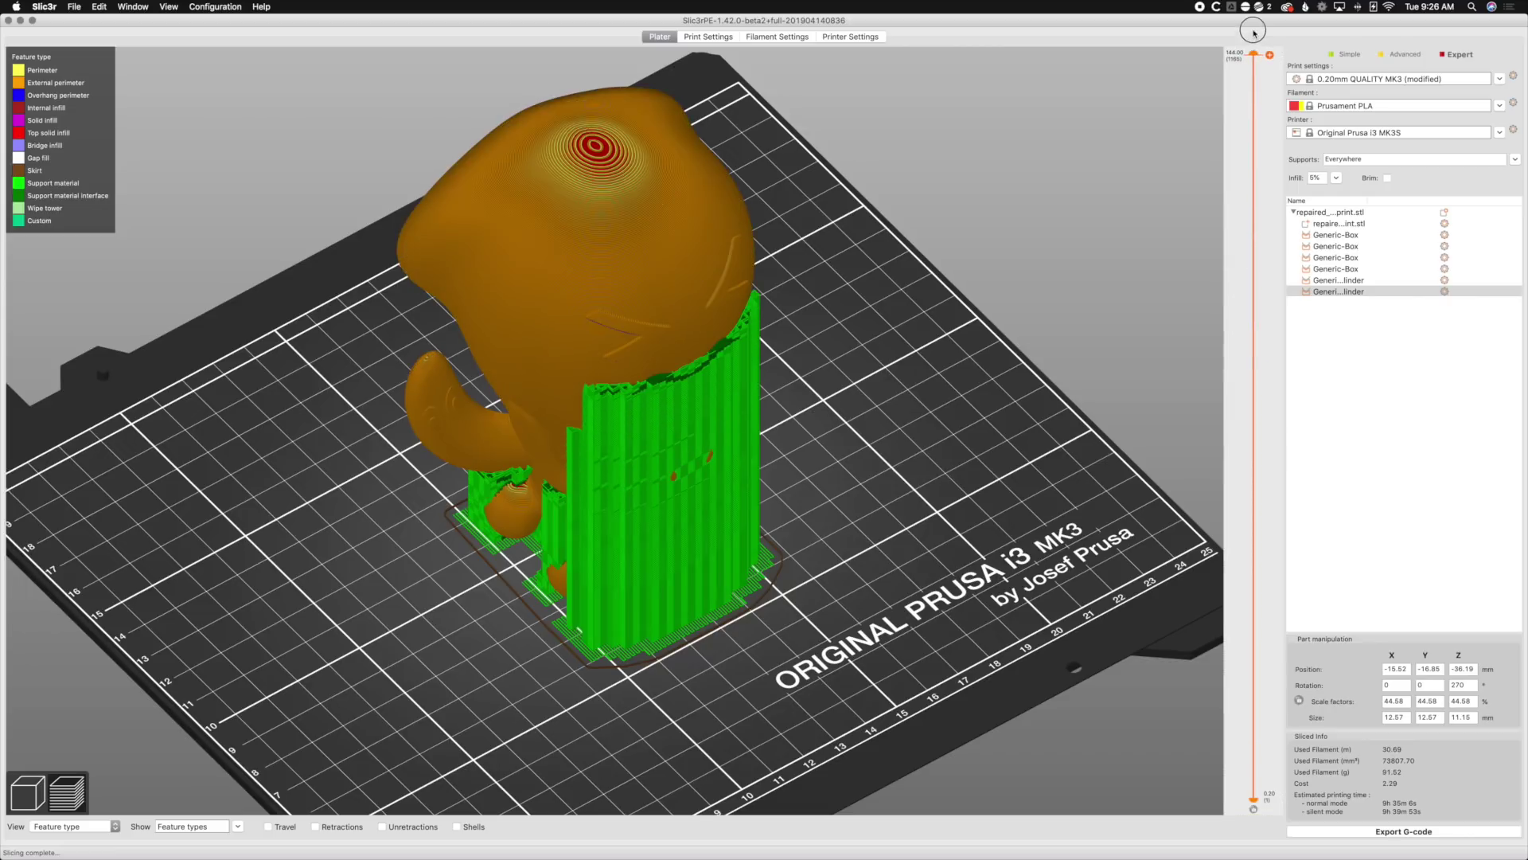
left_click_drag(982, 482, 1016, 470)
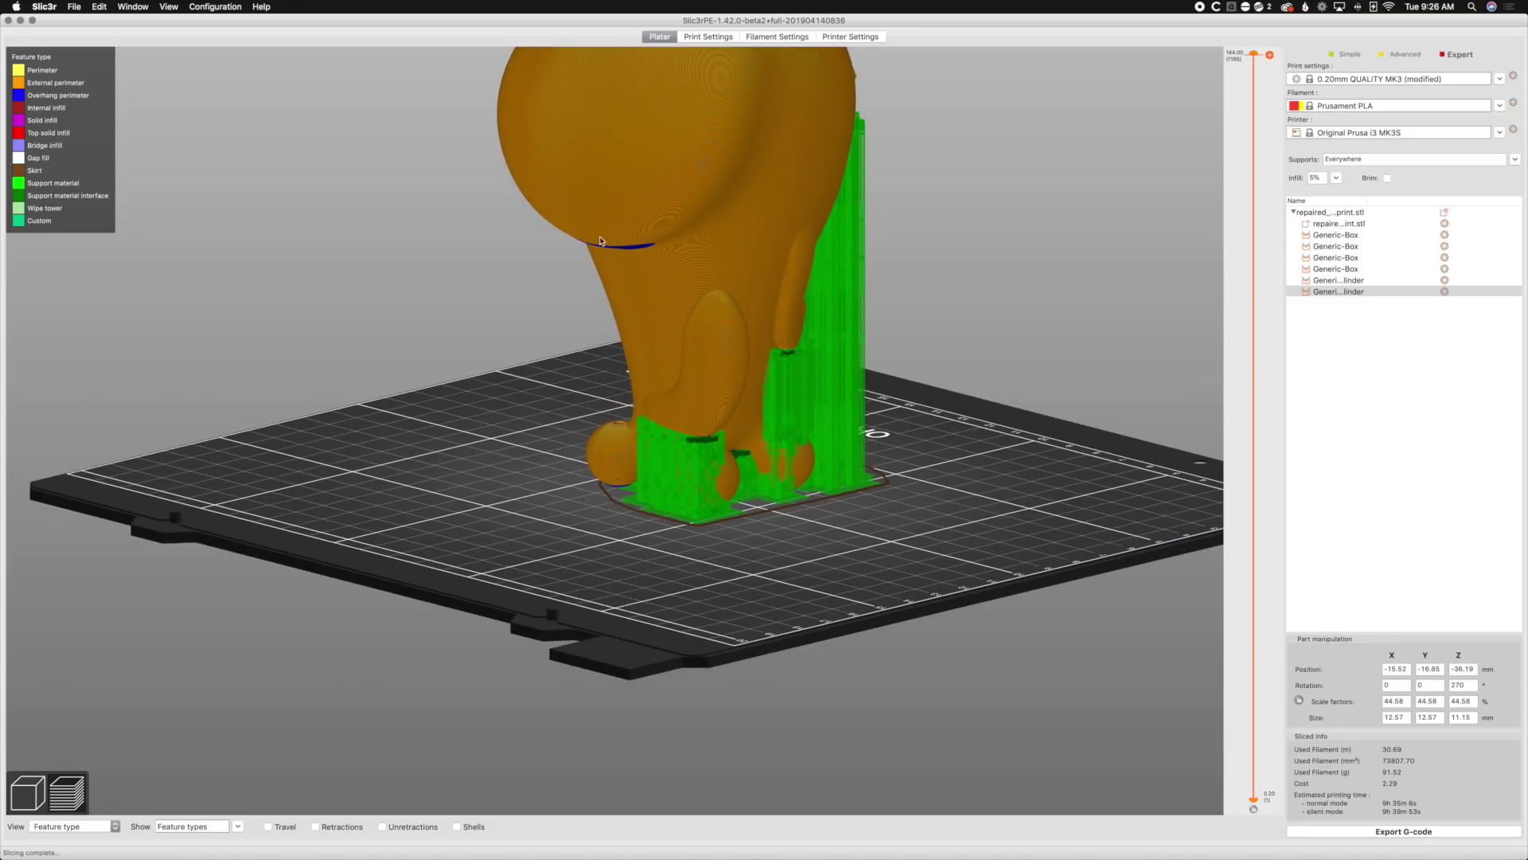
left_click_drag(921, 517, 896, 520)
left_click(28, 792)
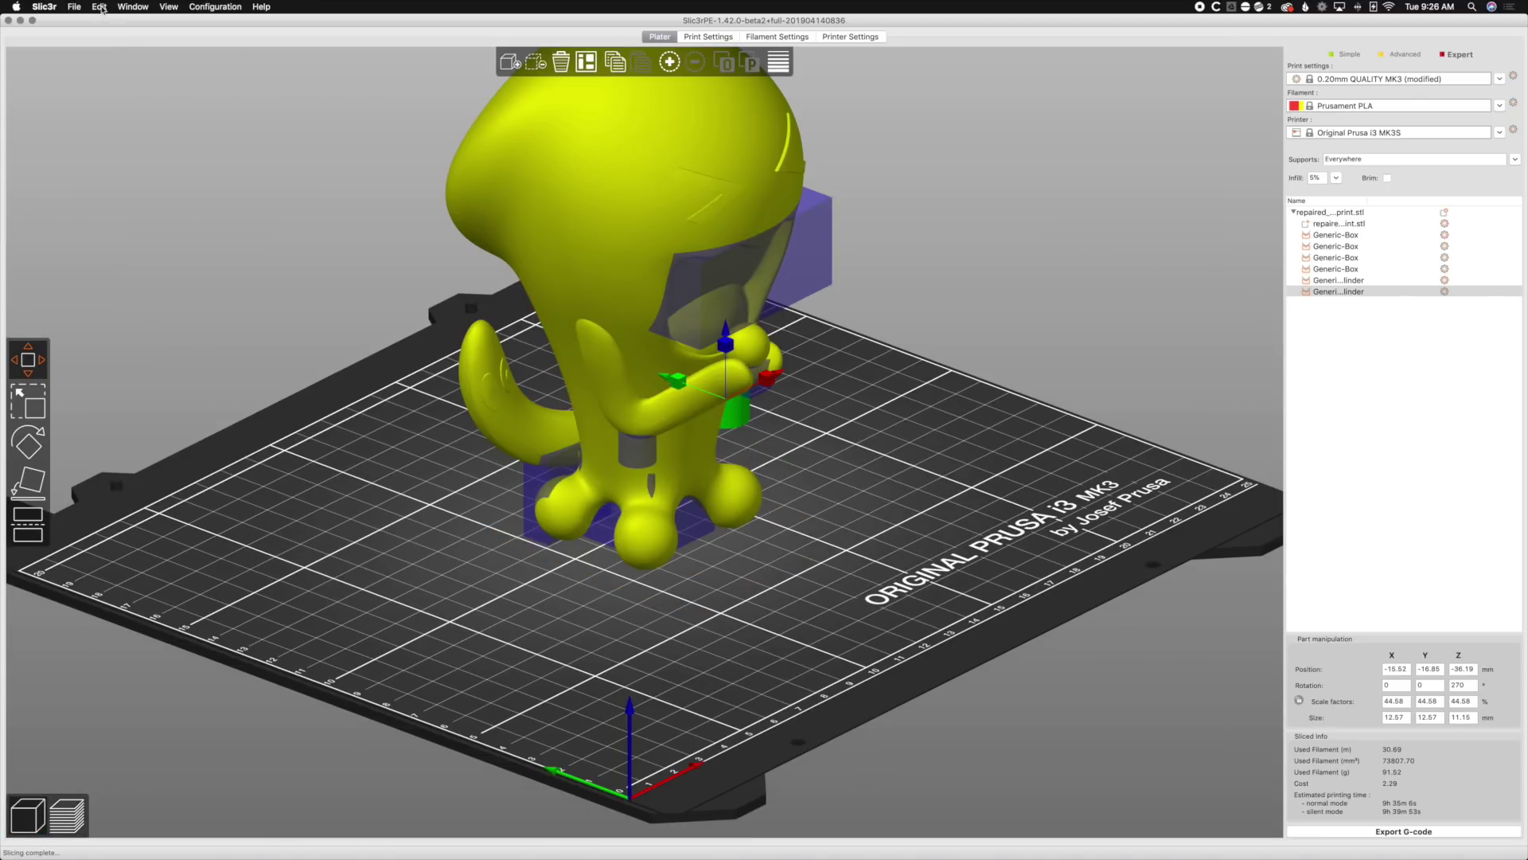
Start exporting the plate as an AMF file from the File menu.
left_click(77, 6)
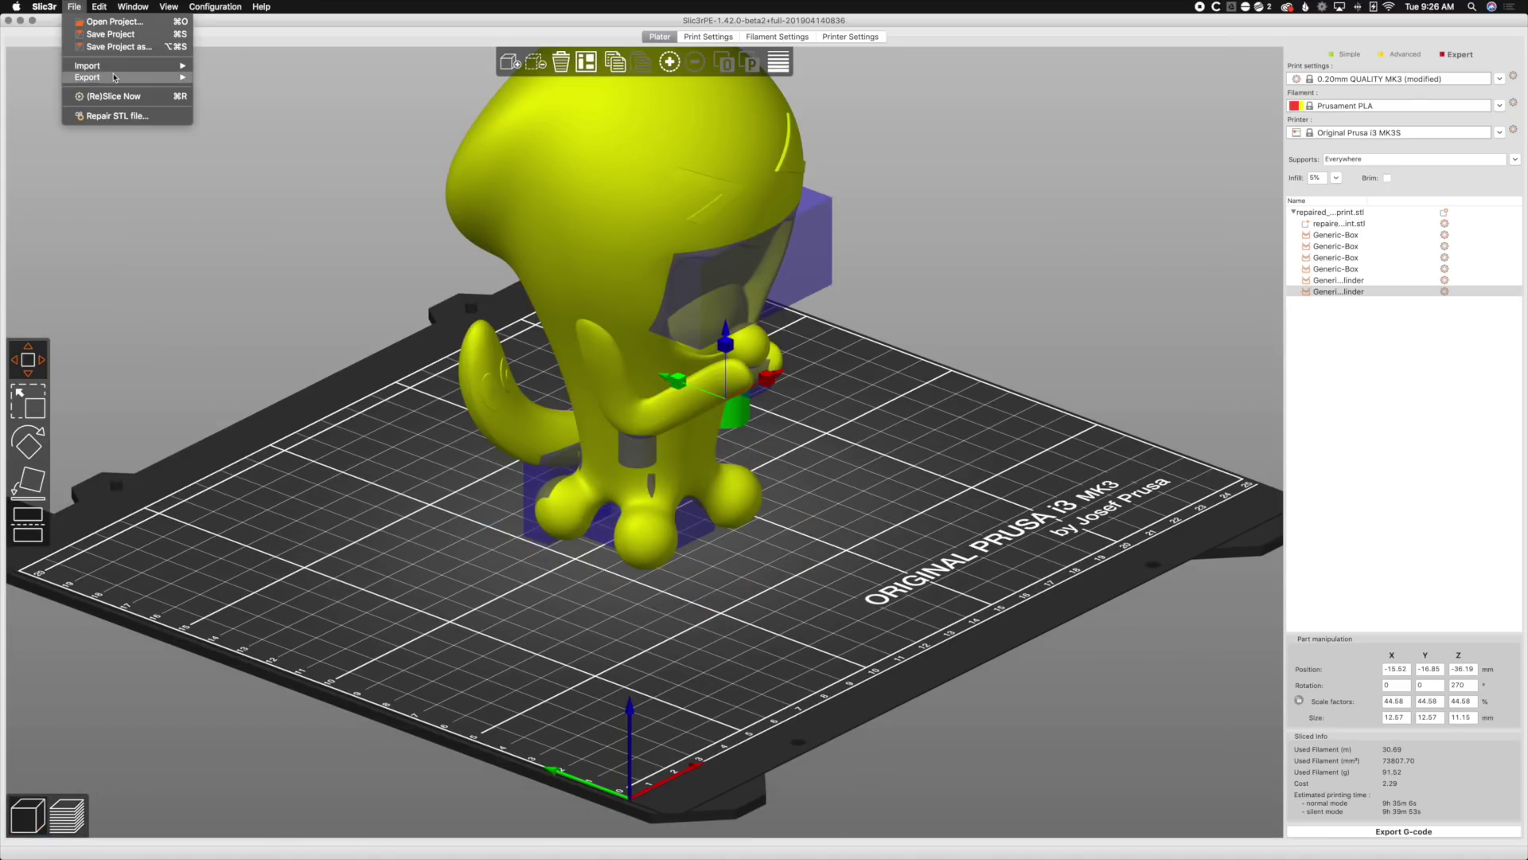
mouse_move(125, 78)
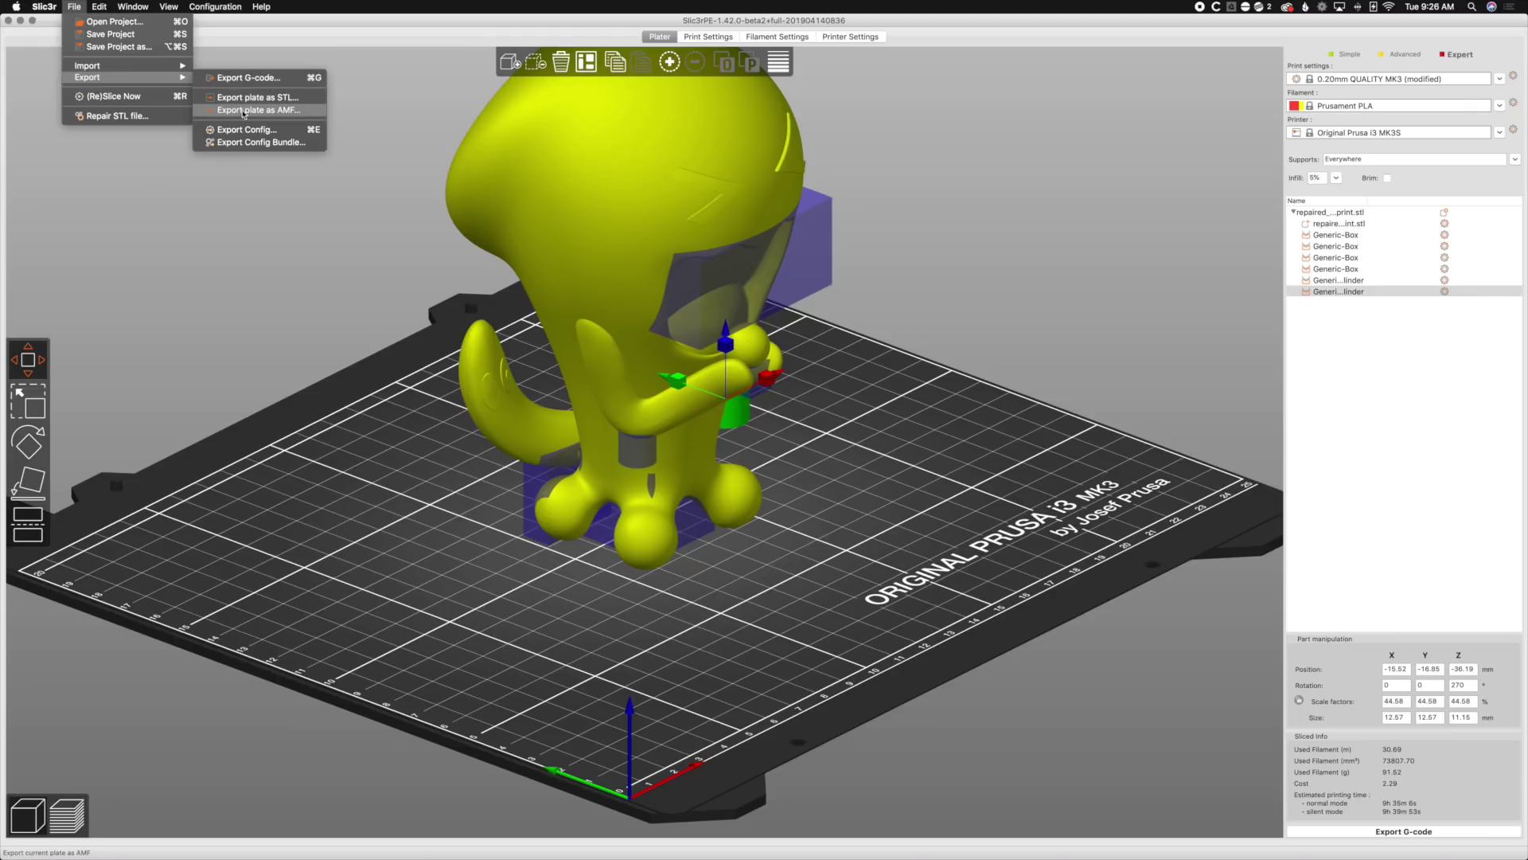
left_click(257, 112)
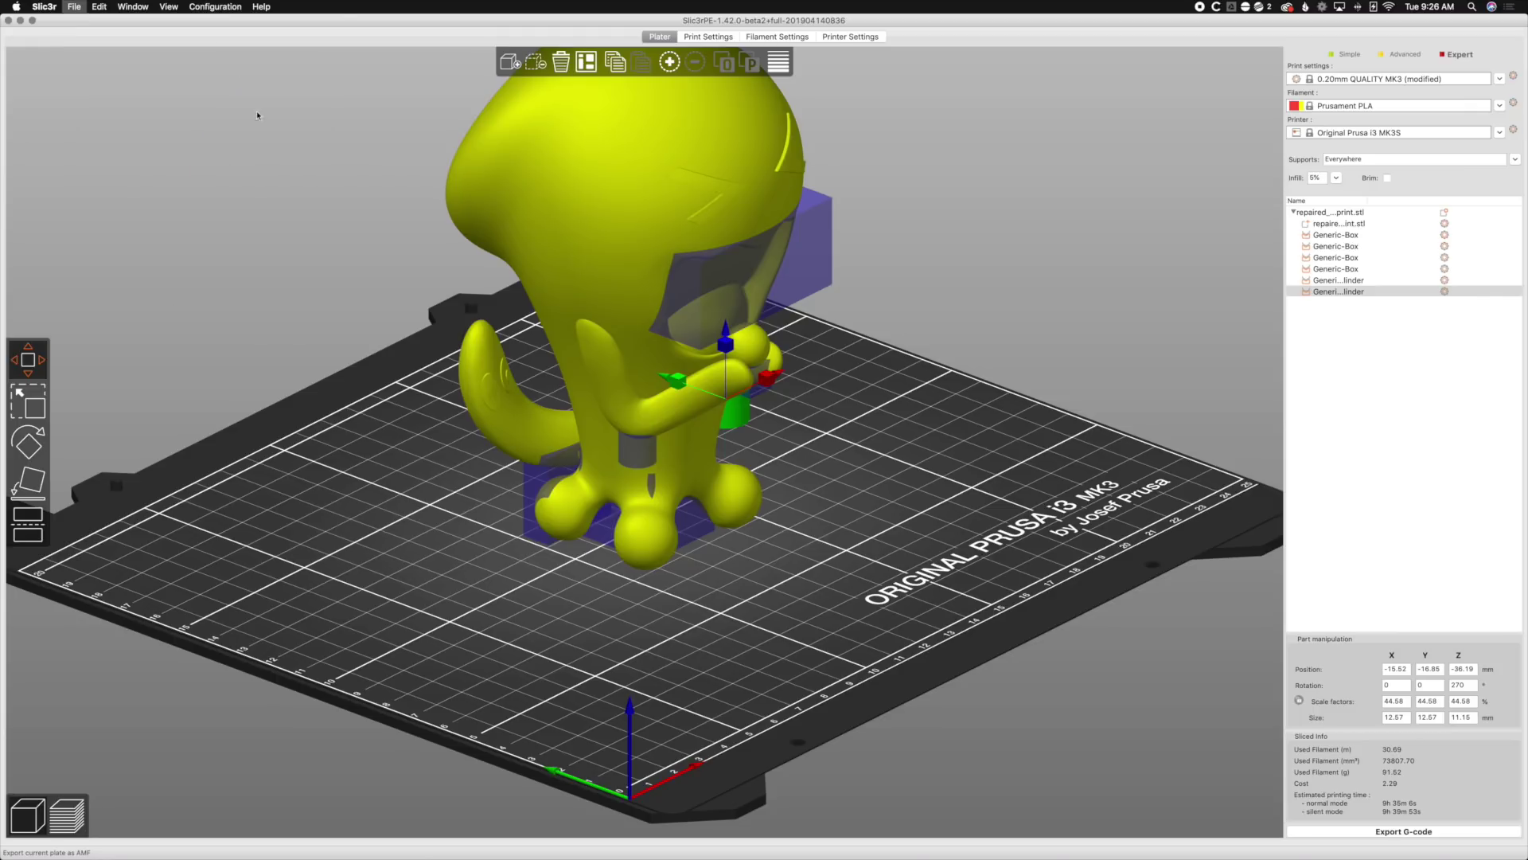
Name the export file Wobuffet and save it to the Desktop.
left_click(769, 240)
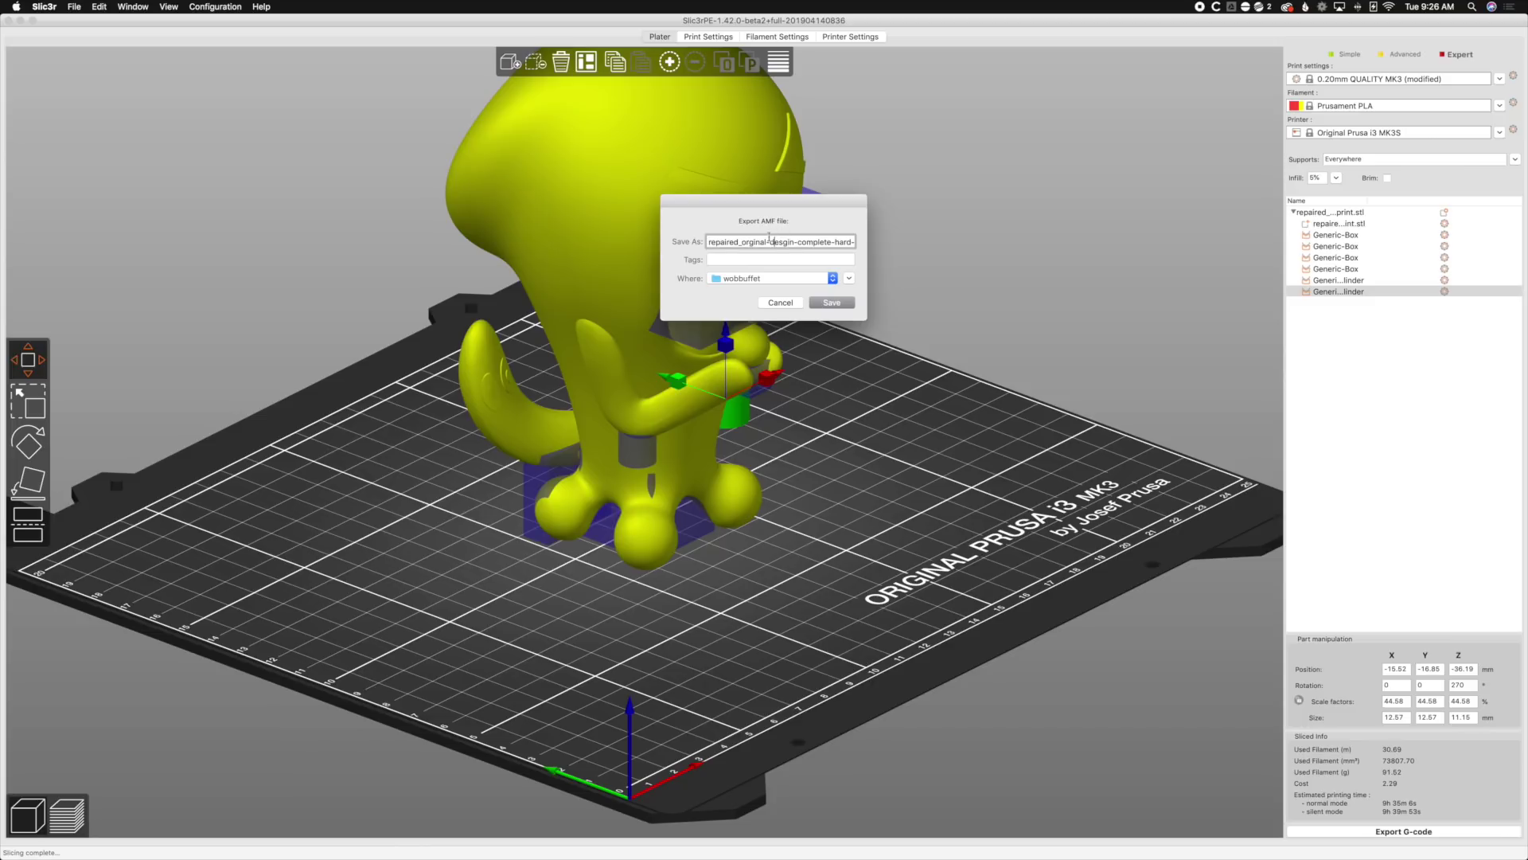
key("super+Right")
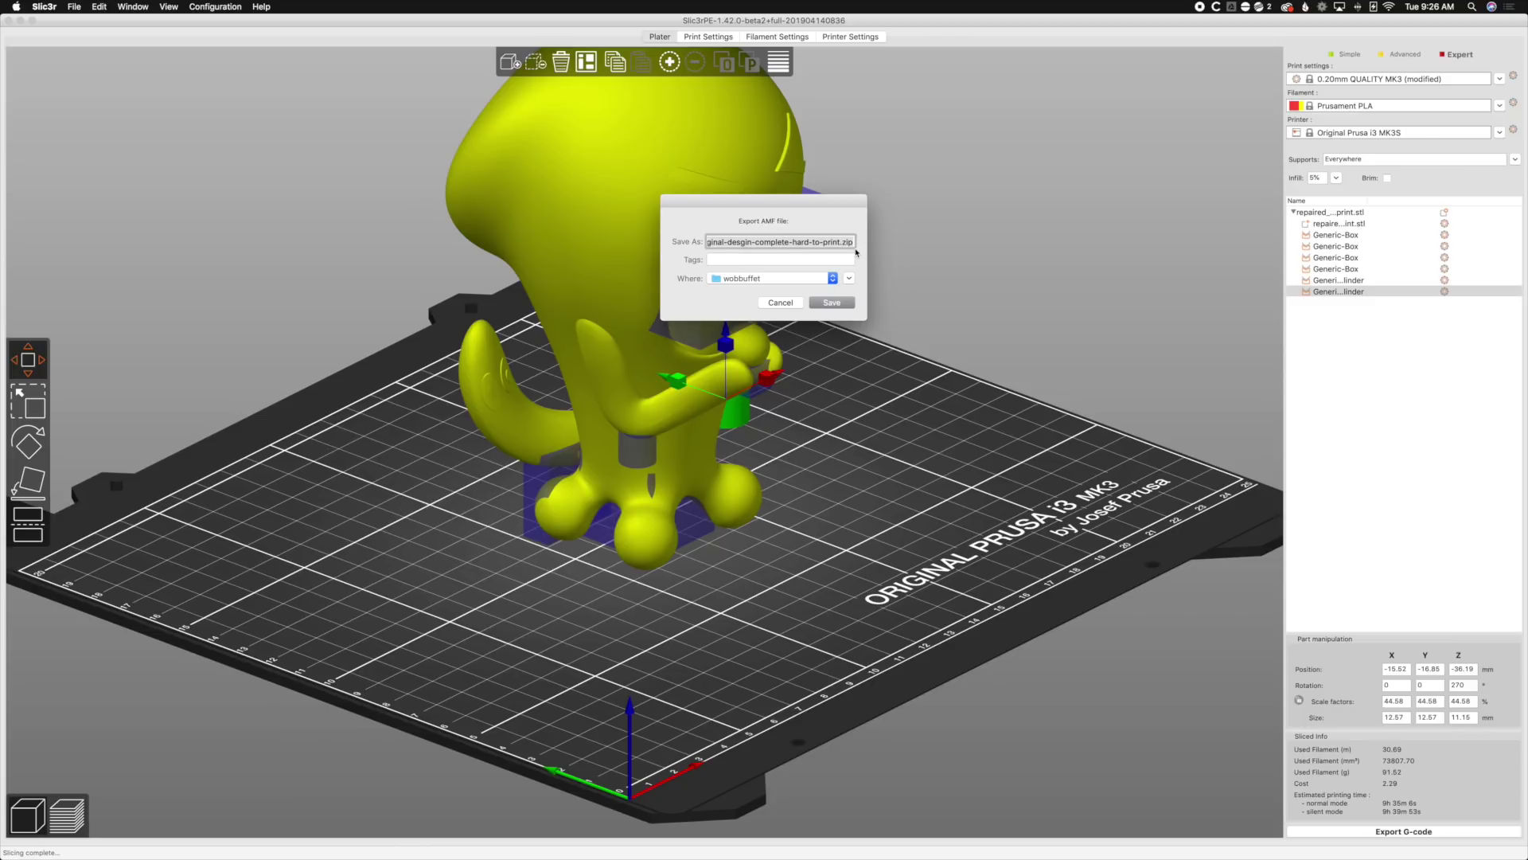
key("super+a")
type("W")
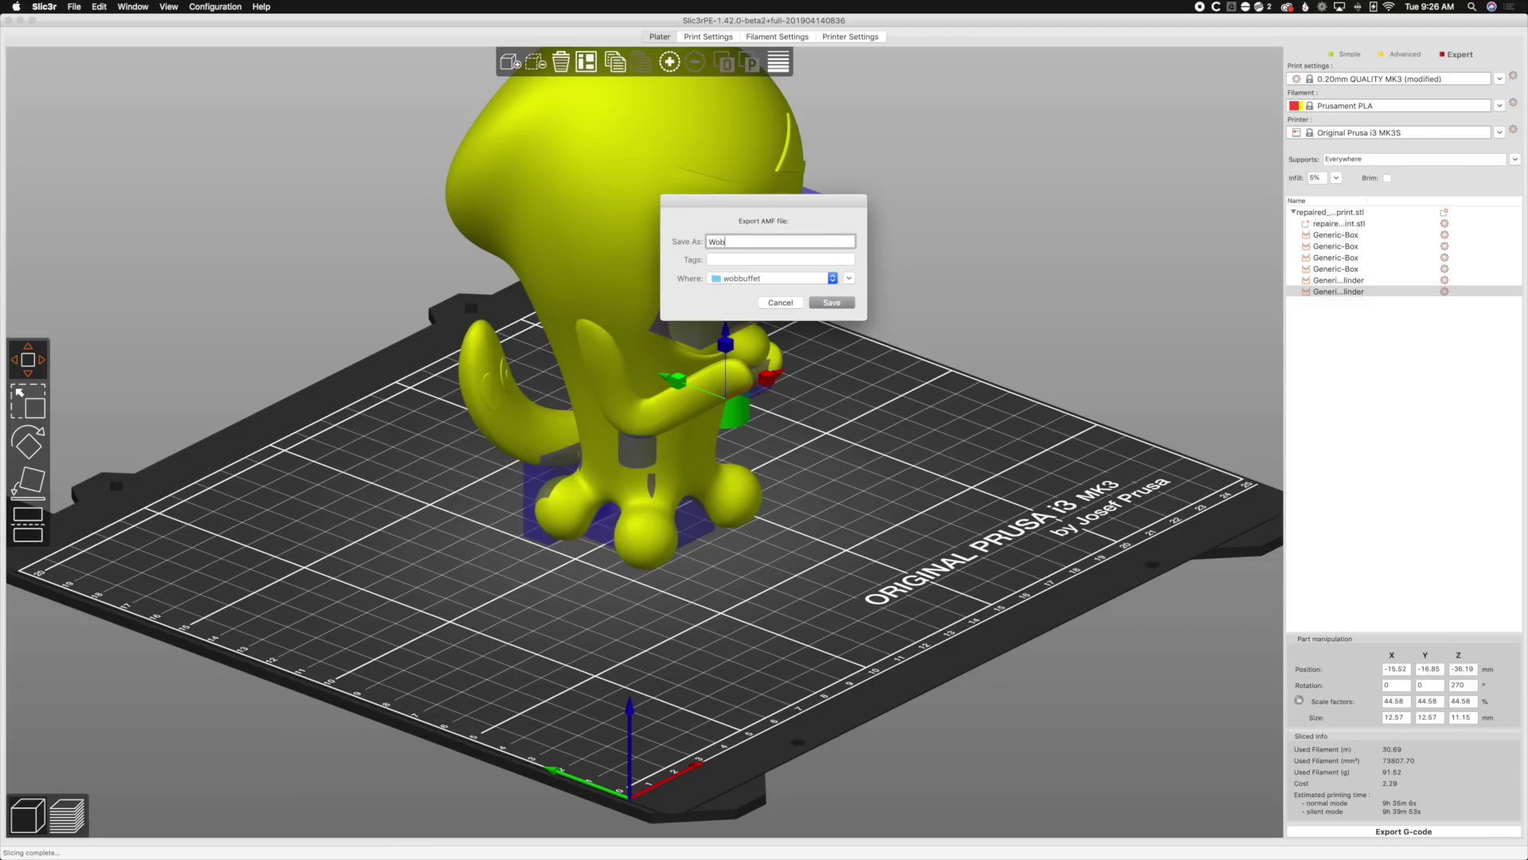
left_click(849, 278)
left_click(552, 335)
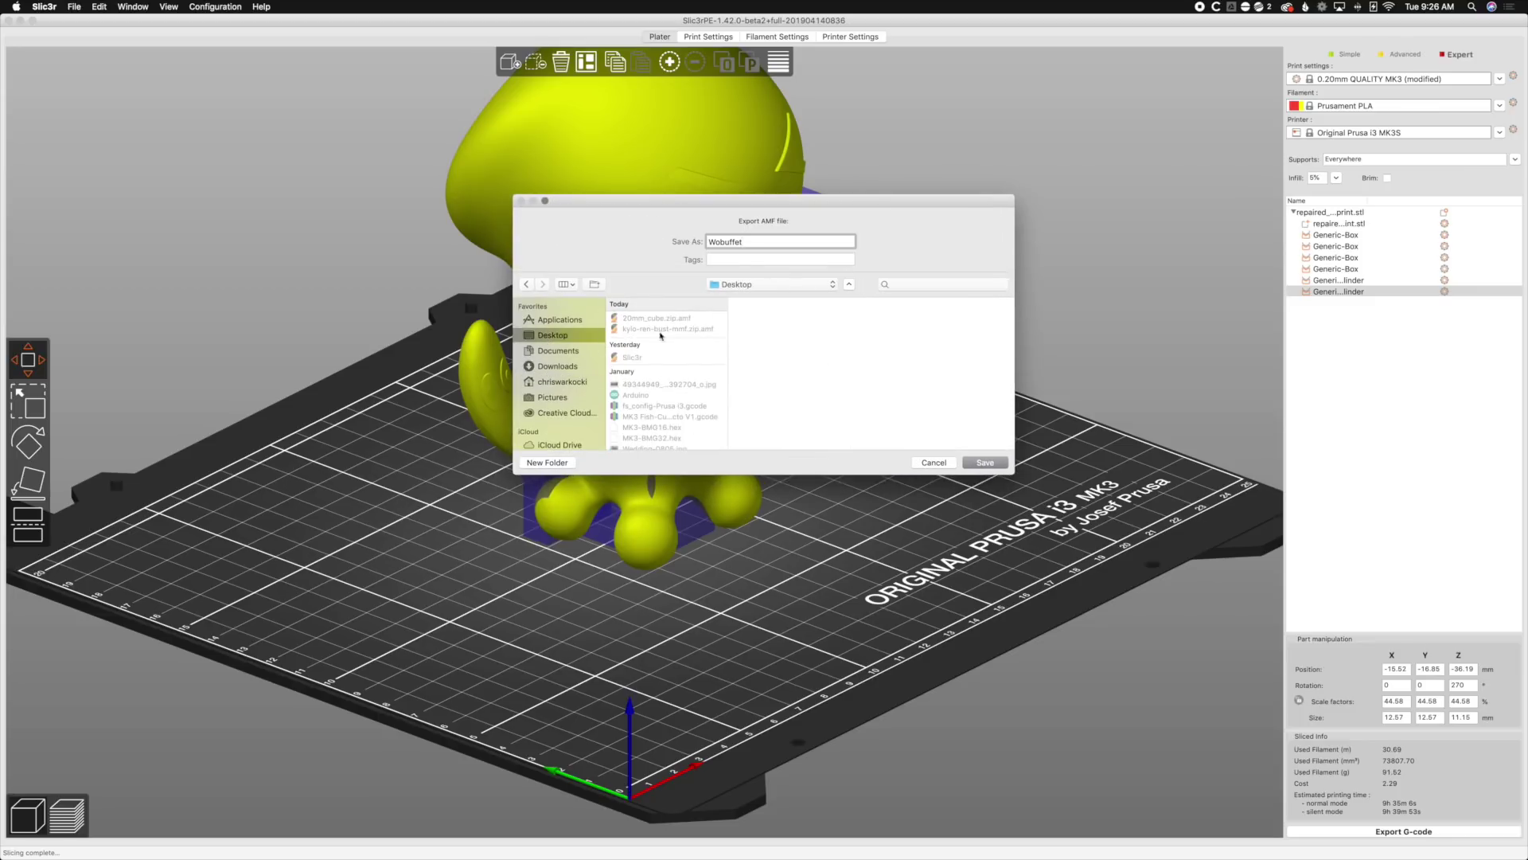
left_click(980, 461)
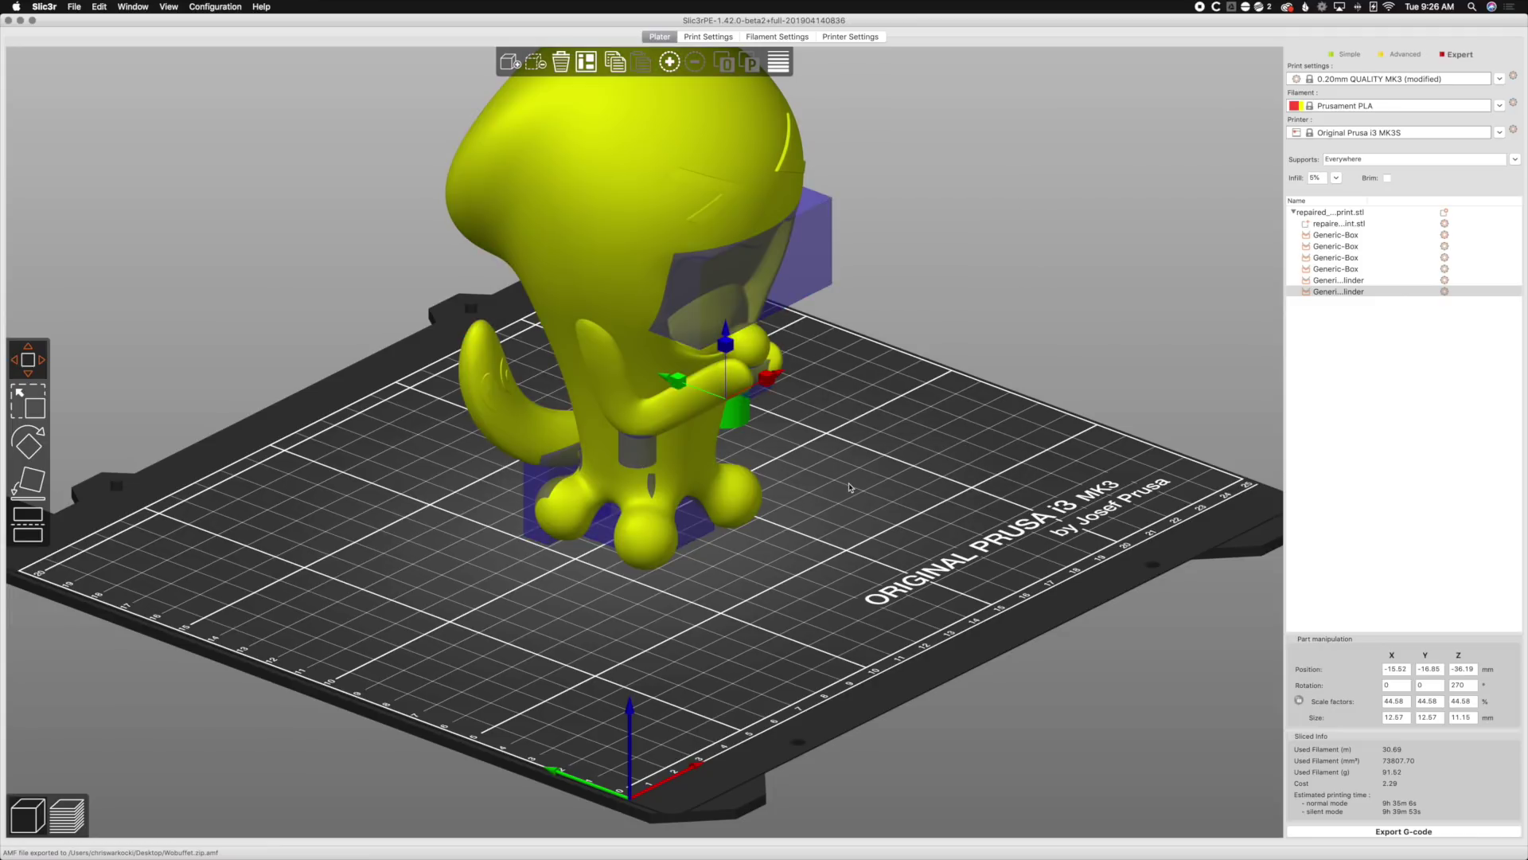
scroll(832, 487, "up", 3)
Select the whole Wobuffet model and delete it from the plate.
mouse_move(832, 487)
left_mouse_down()
mouse_move(865, 480)
mouse_move(826, 490)
left_mouse_up()
left_click(826, 490)
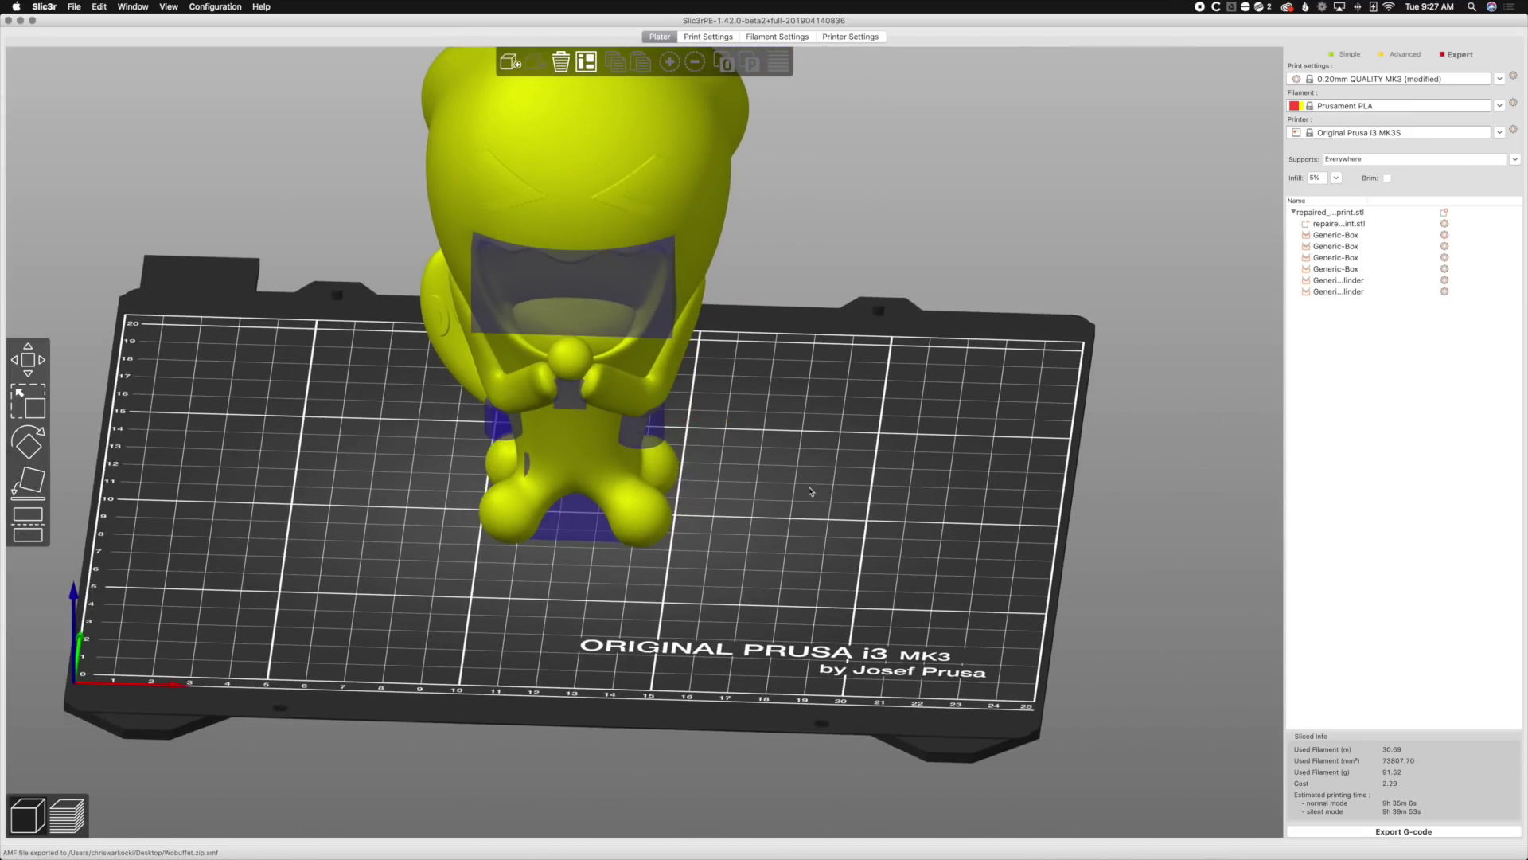
left_click(689, 349)
left_click(561, 61)
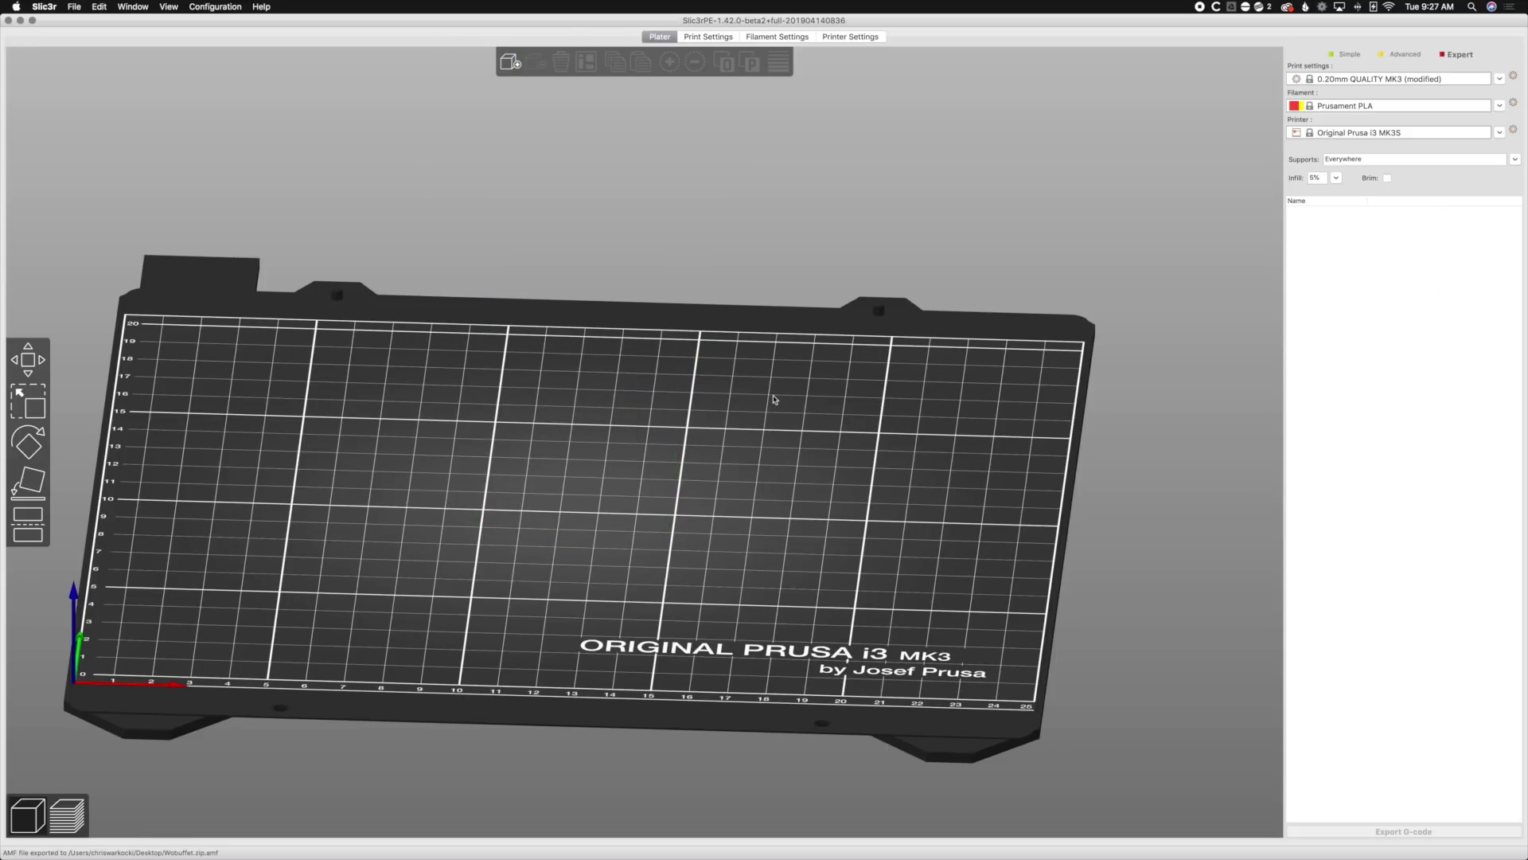
Import Wobuffet.zip.amf from the Desktop onto the empty plate.
mouse_move(850, 555)
left_mouse_down()
mouse_move(873, 546)
mouse_move(863, 562)
left_mouse_up()
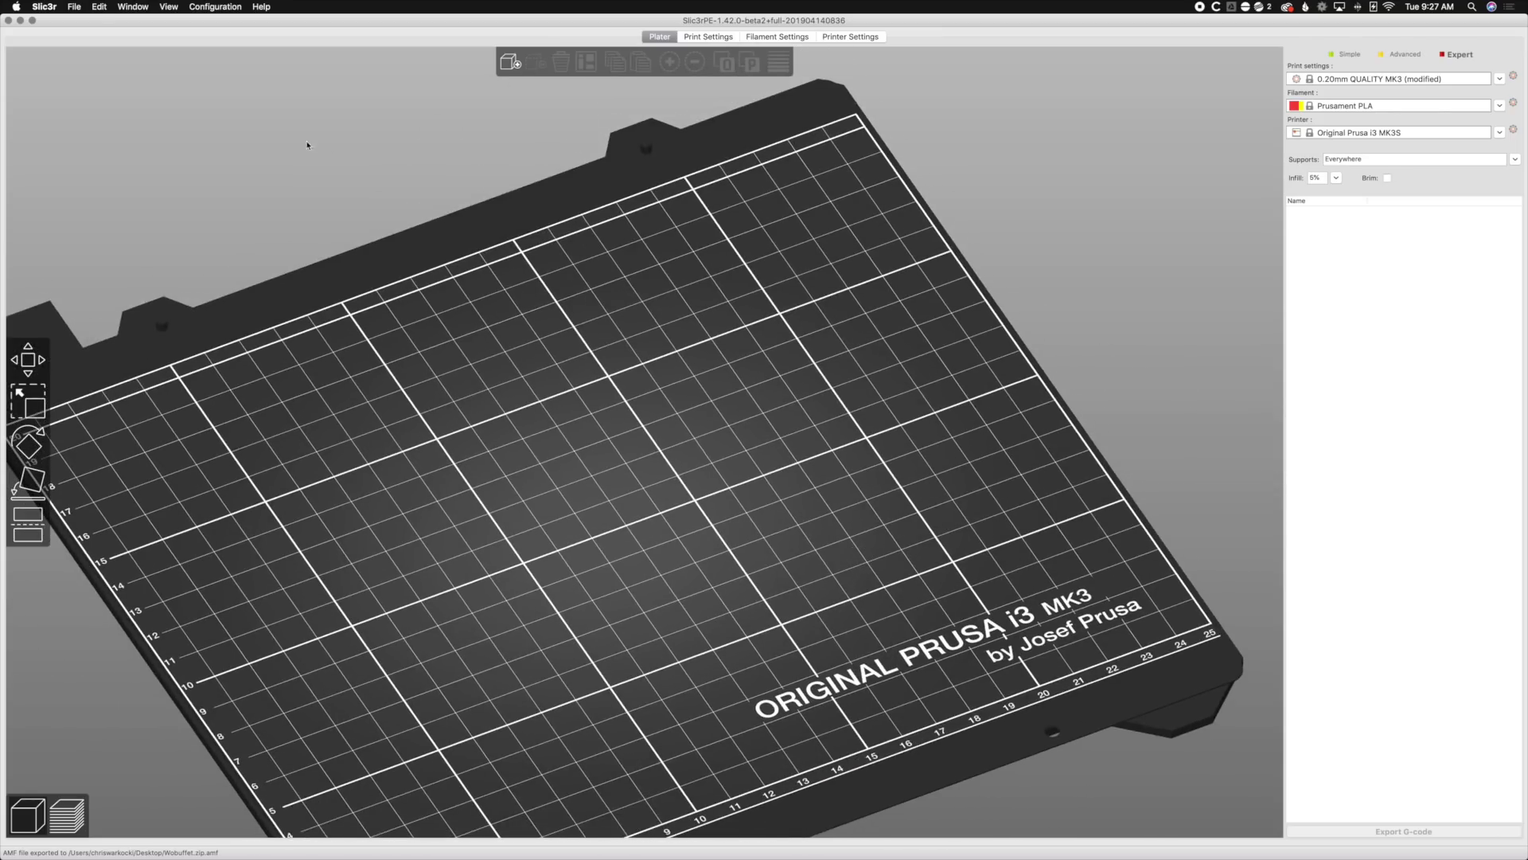
left_click(74, 7)
mouse_move(135, 69)
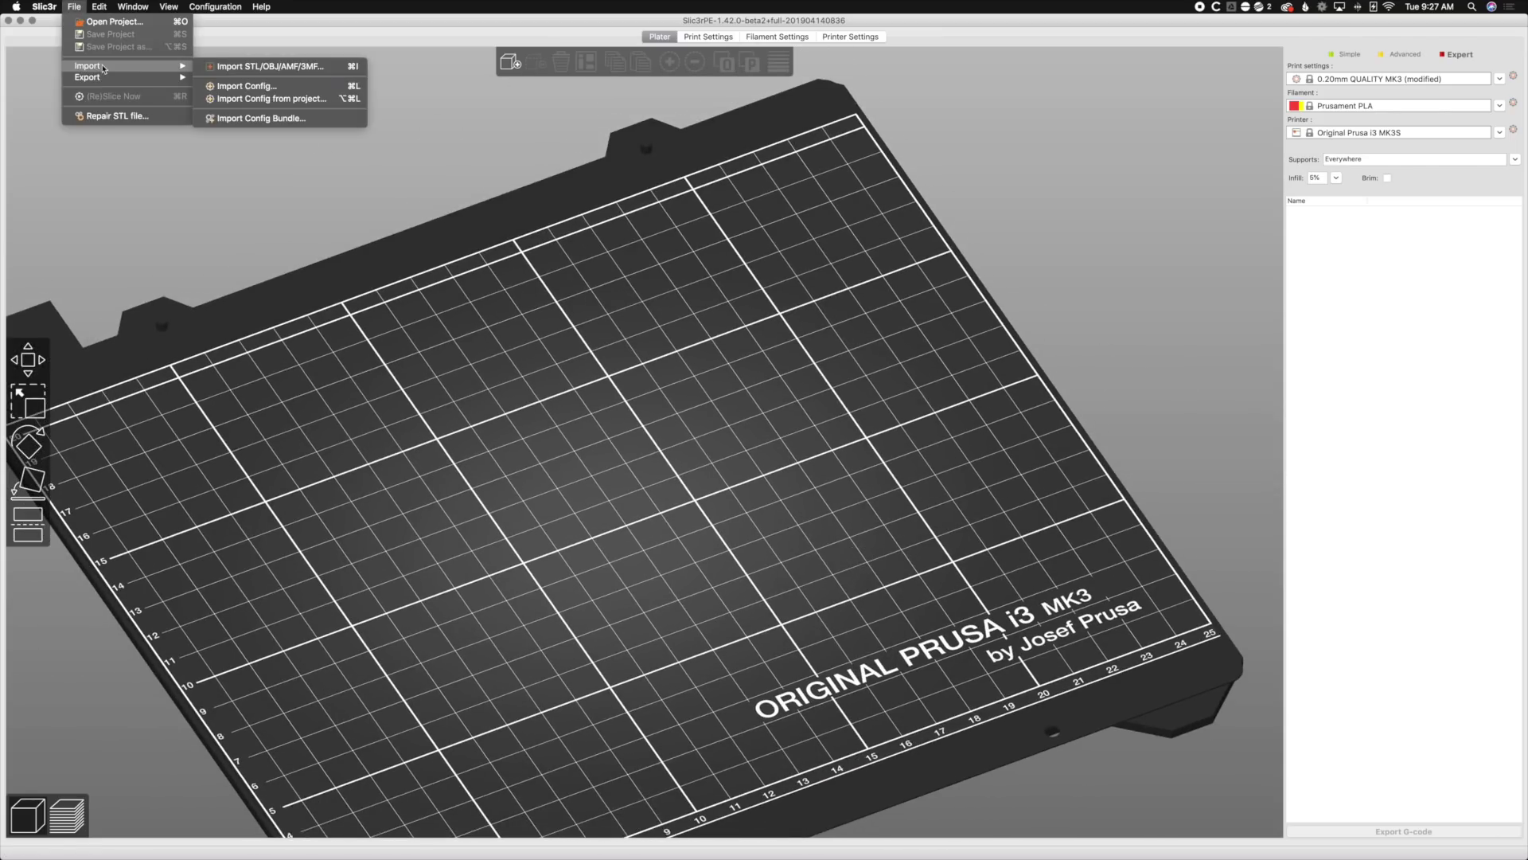
left_click(255, 66)
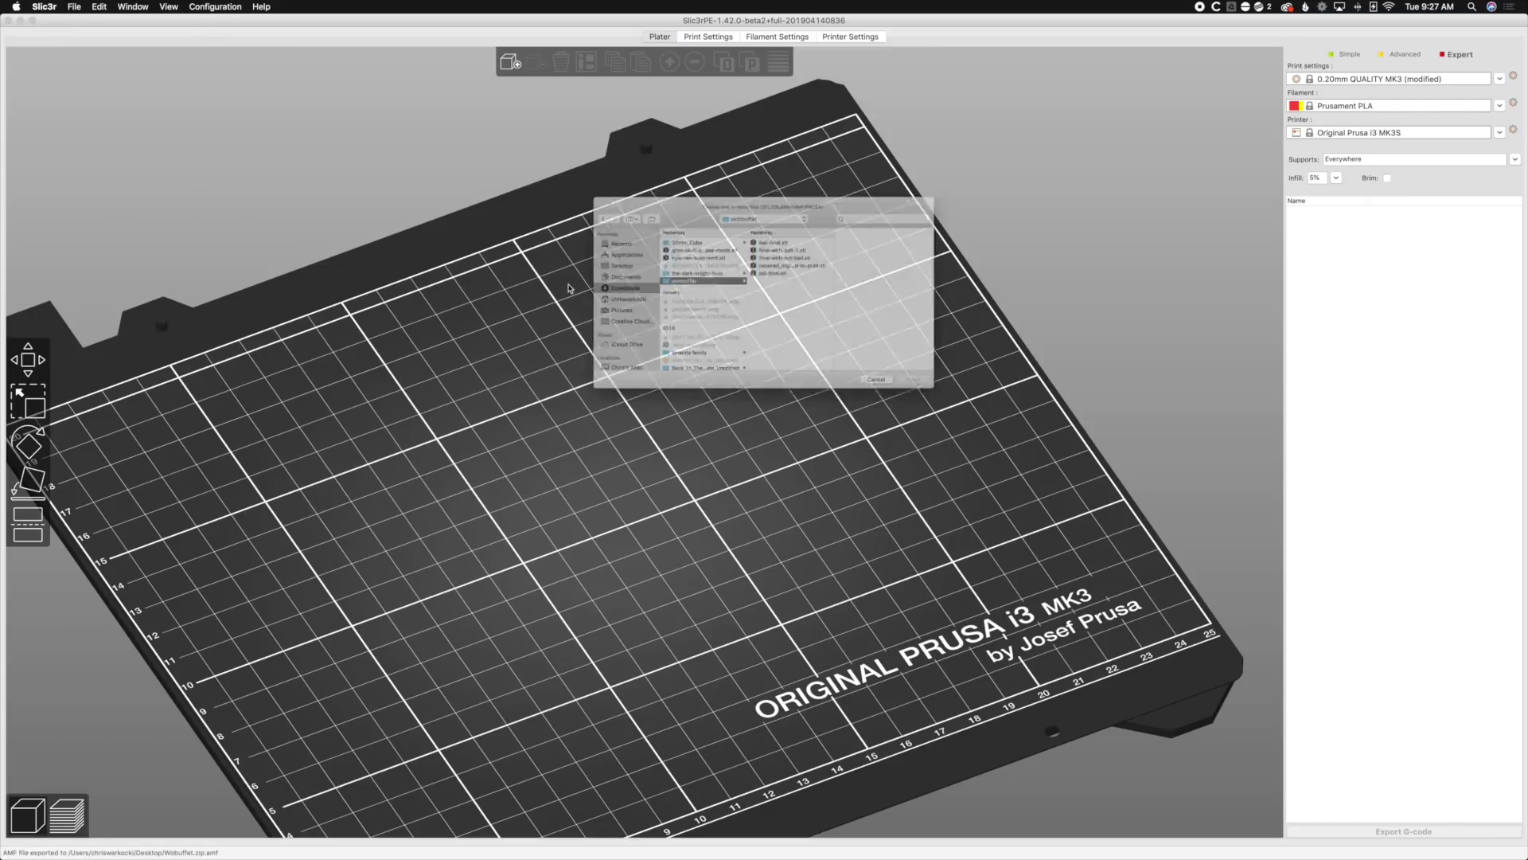
left_click(580, 255)
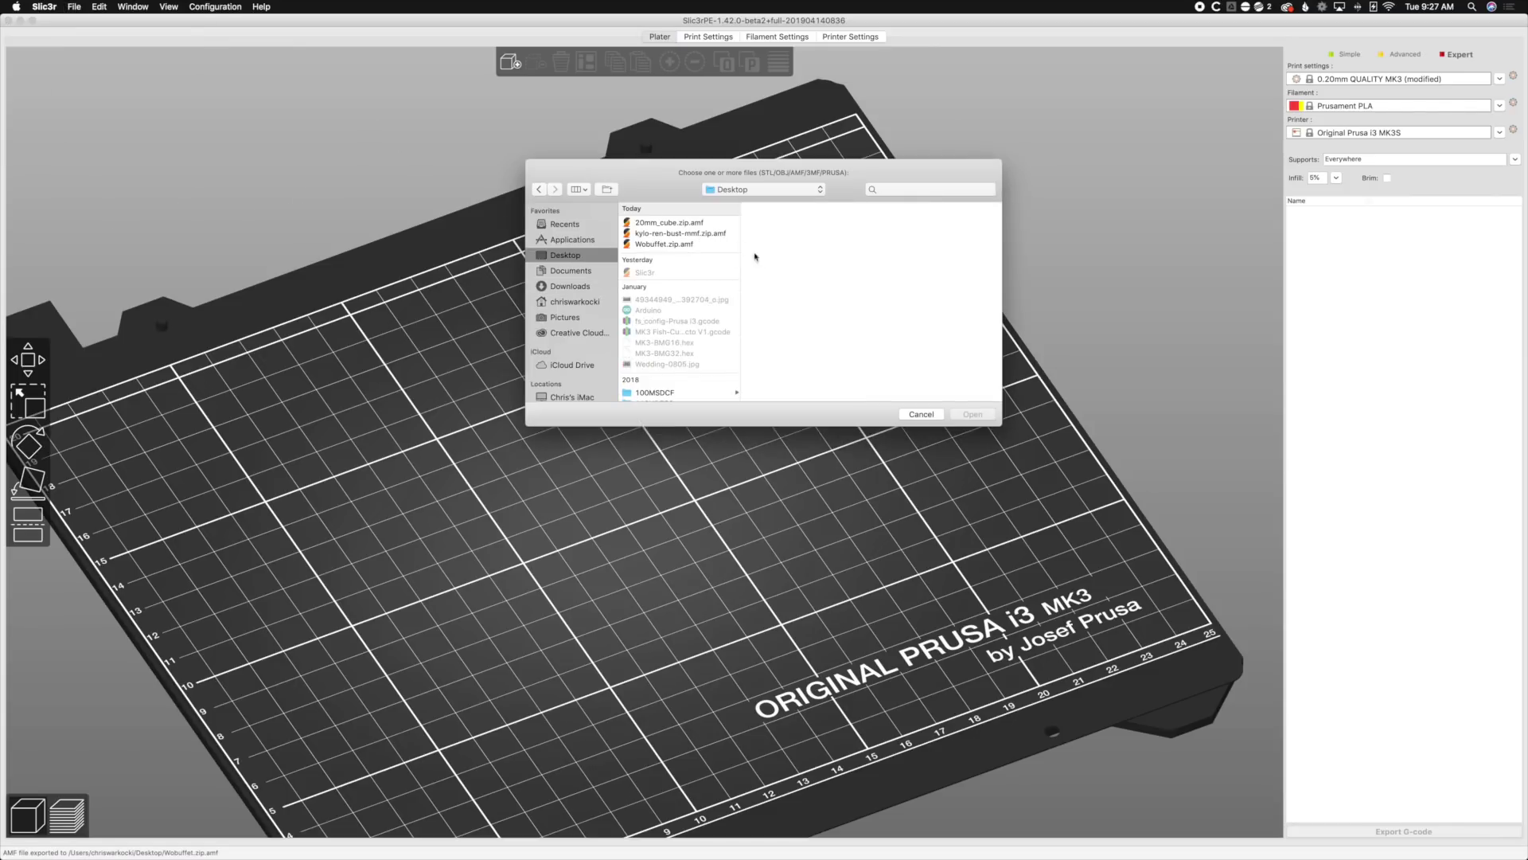
left_click(680, 244)
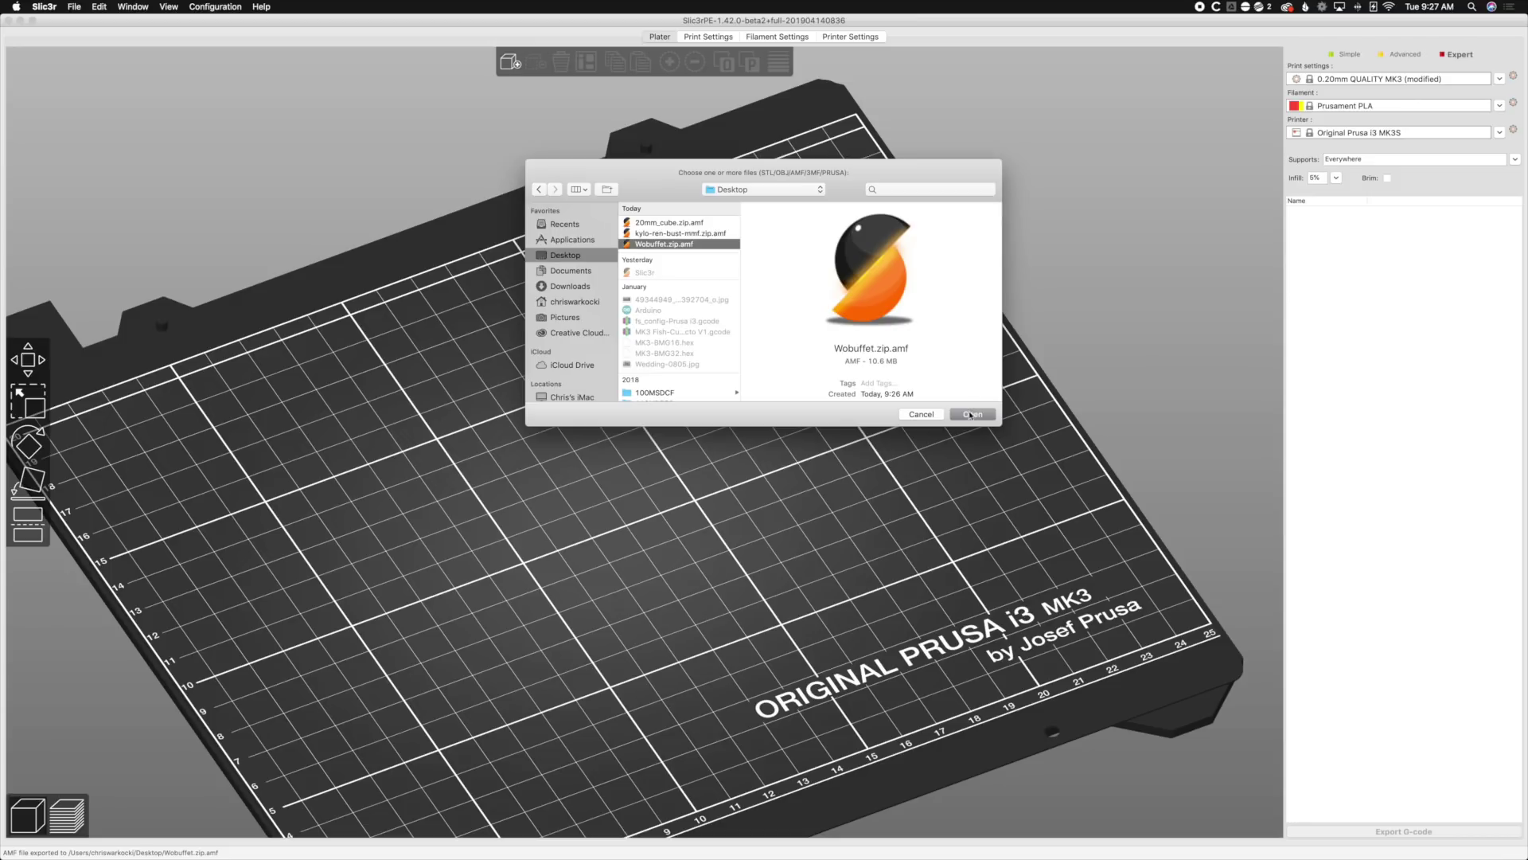
left_click(972, 414)
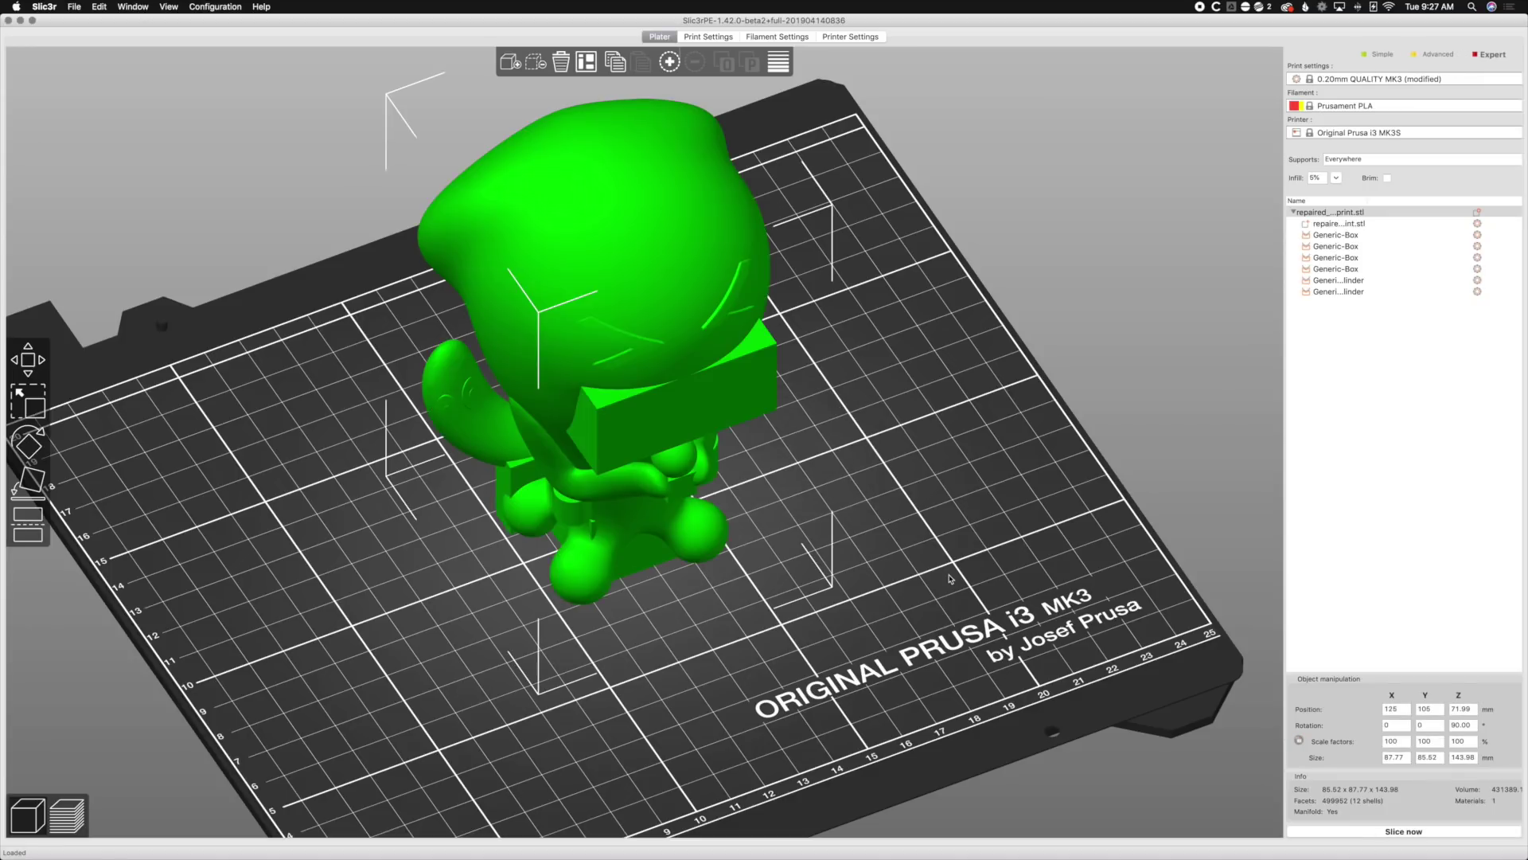
left_click_drag(979, 581, 966, 572)
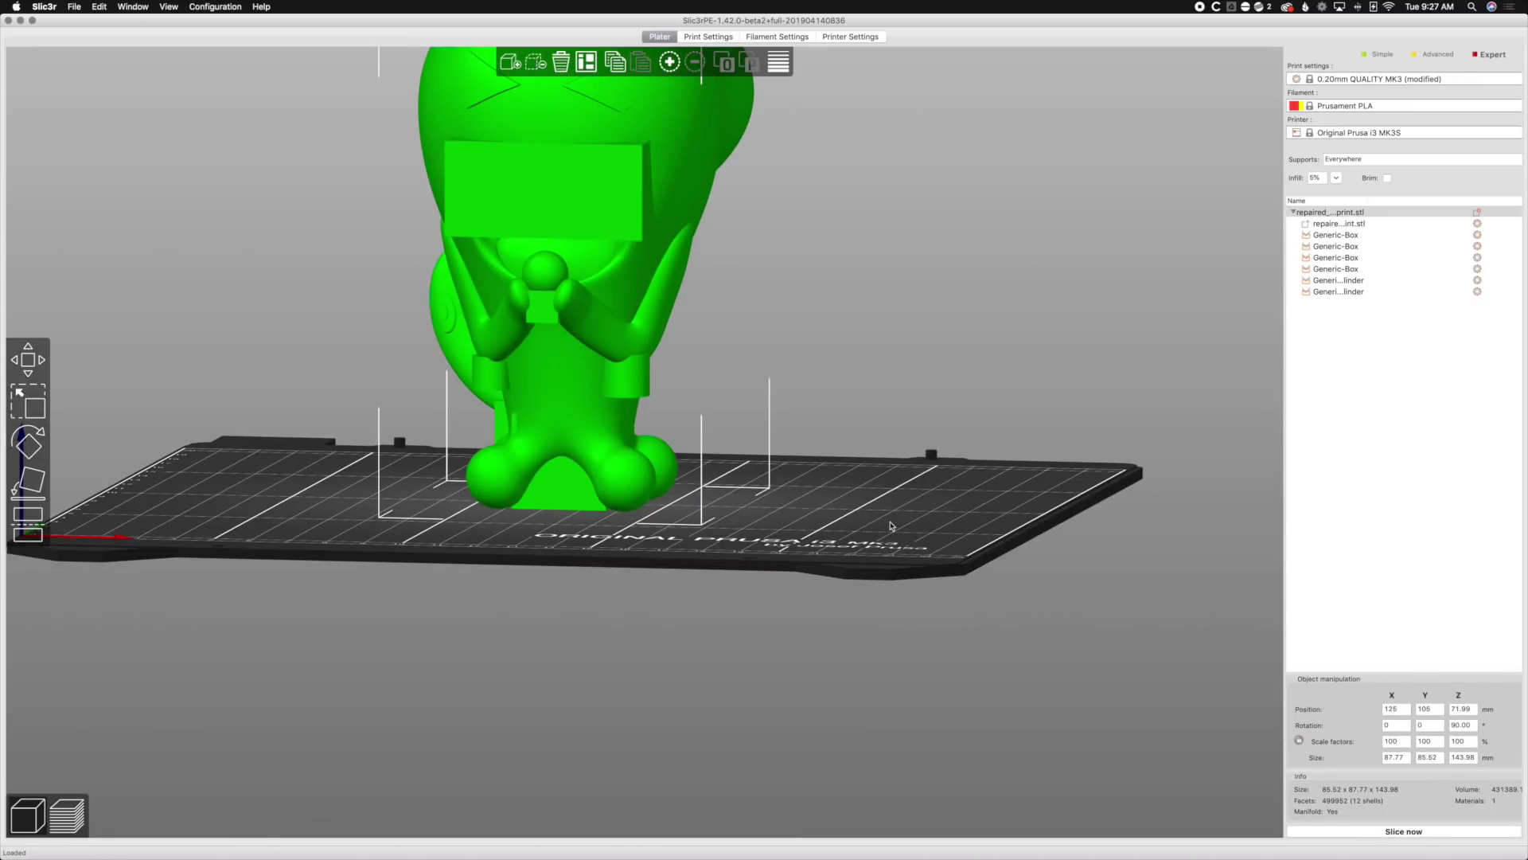
left_click_drag(880, 511, 916, 521)
left_click(900, 607)
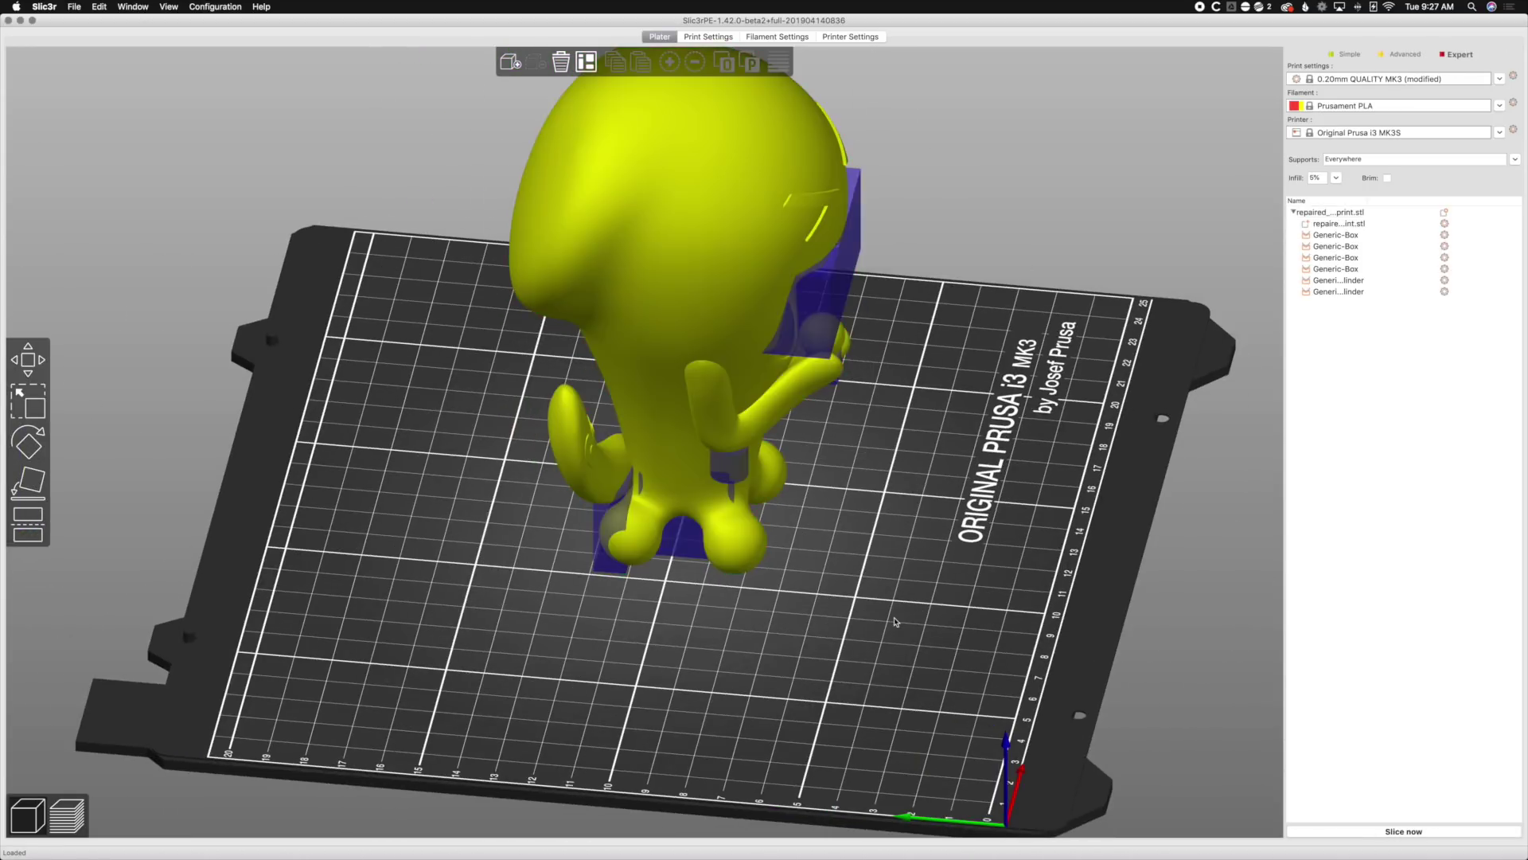
left_click_drag(860, 678, 813, 667)
mouse_move(835, 665)
left_mouse_down()
mouse_move(839, 617)
mouse_move(839, 669)
left_mouse_up()
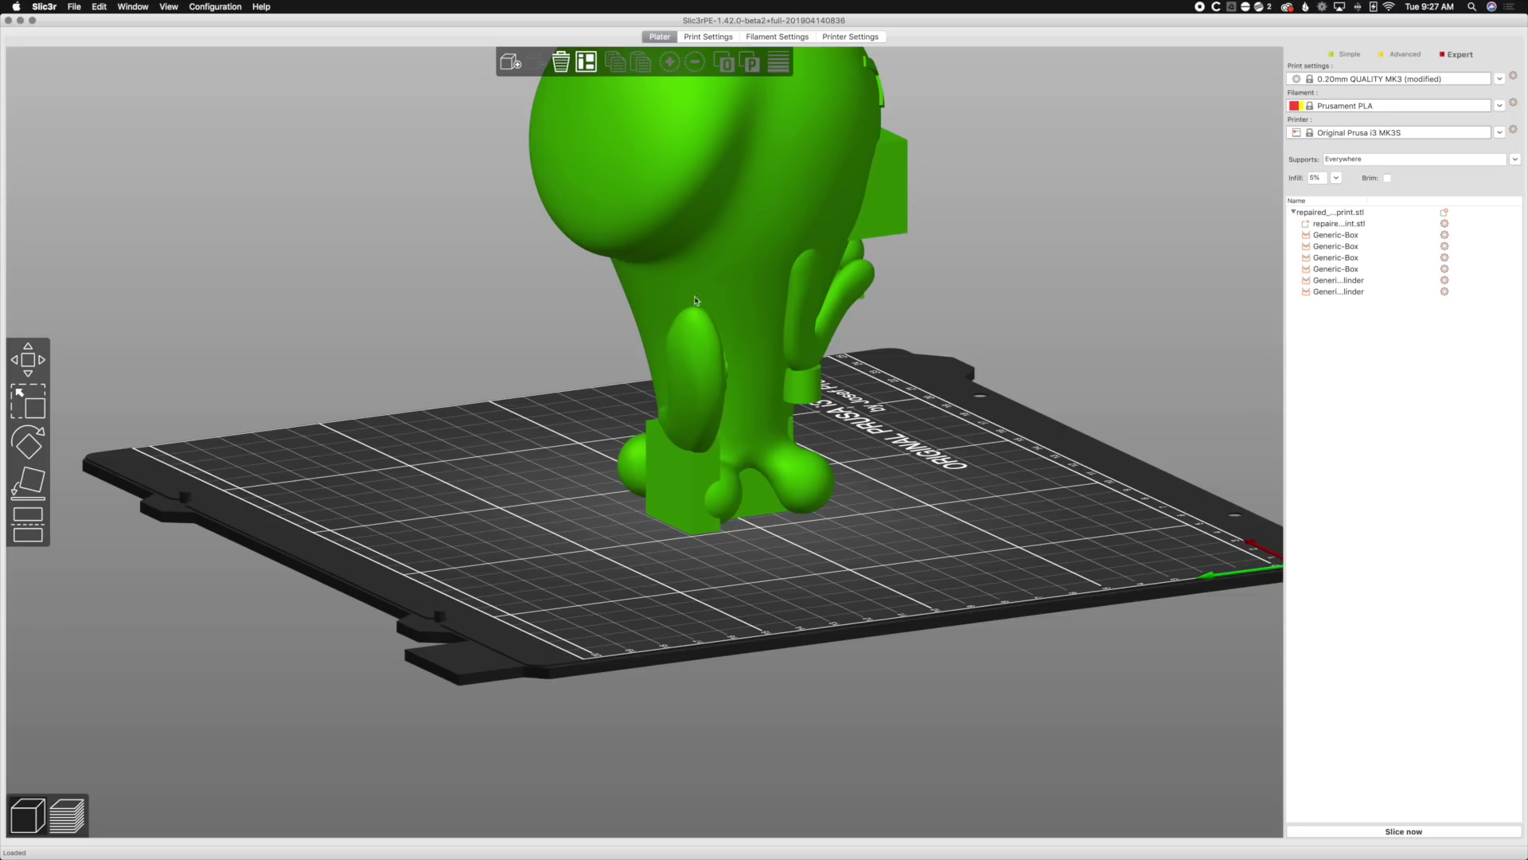
left_click_drag(796, 358, 922, 482)
scroll(922, 481, "down", 5)
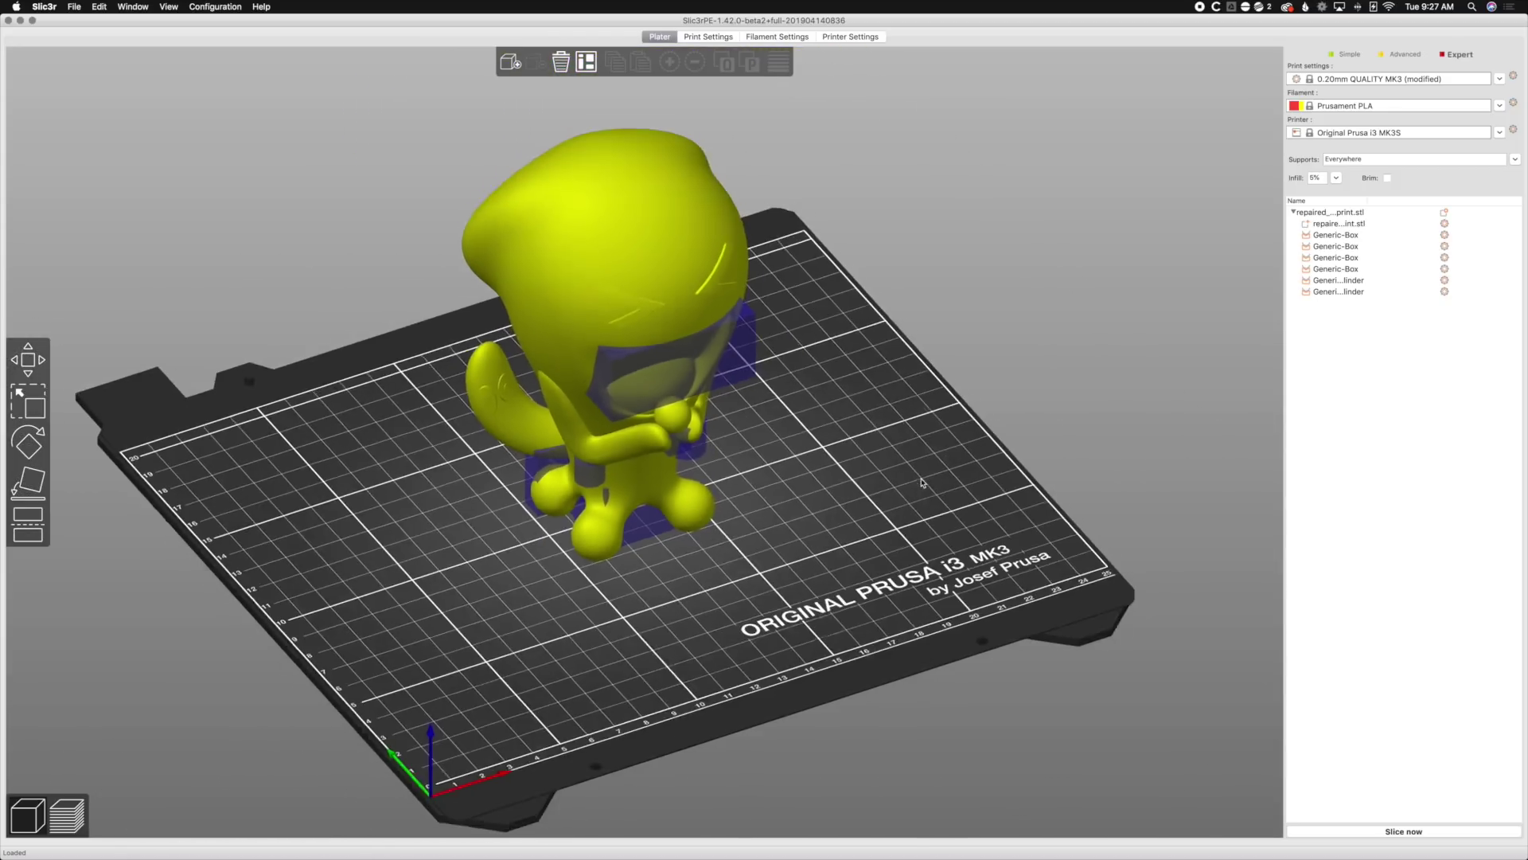